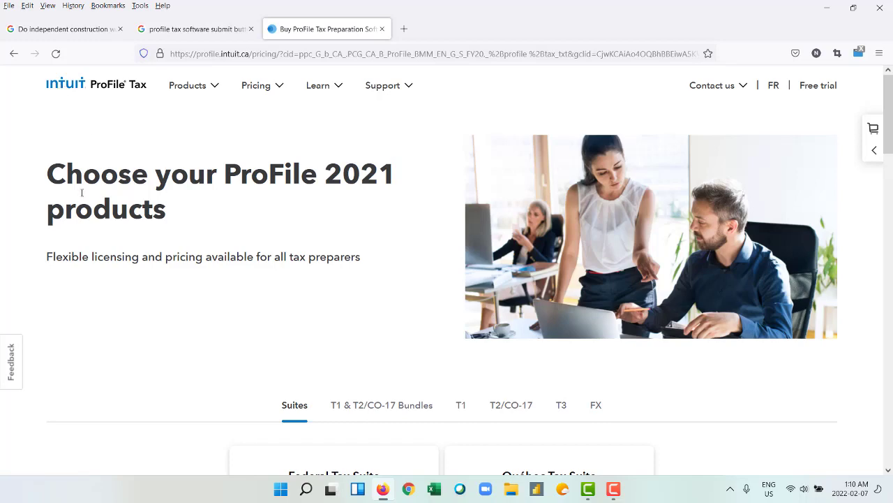
# - Review the Federal Tax Suite and Québec Tax Suite offers on the ProFile 2021 pricing page
pyautogui.scroll(-5, 81, 195)
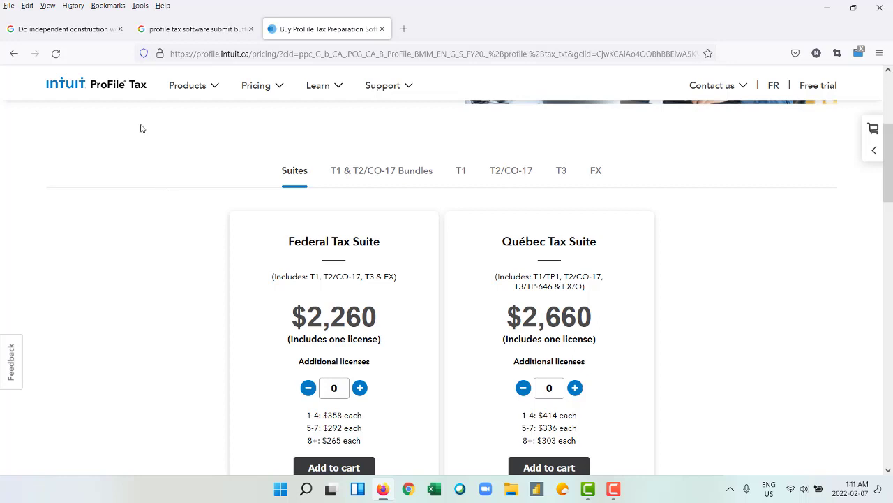
pyautogui.scroll(-3, 328, 254)
pyautogui.scroll(1, 328, 254)
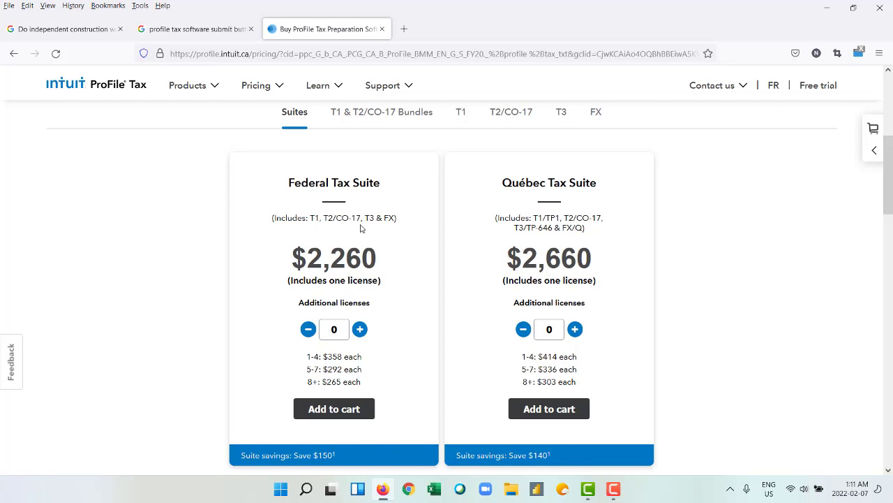
pyautogui.scroll(2, 359, 228)
pyautogui.scroll(-2, 358, 228)
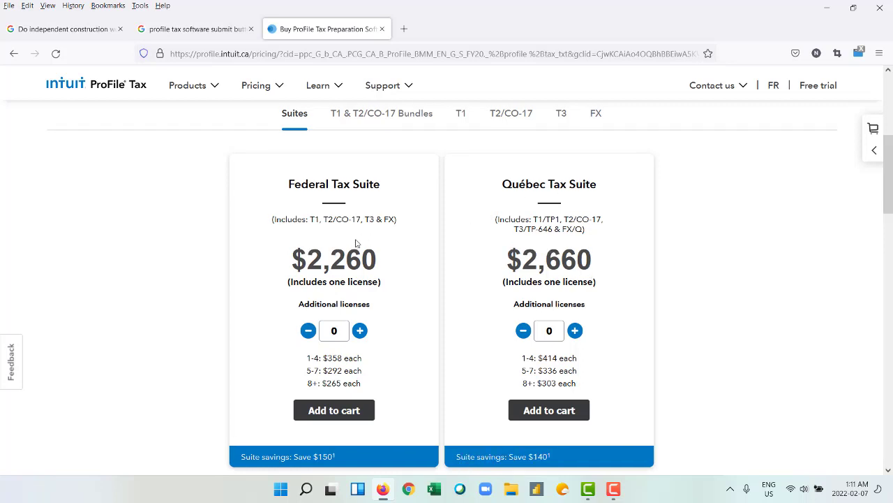
pyautogui.scroll(1, 356, 242)
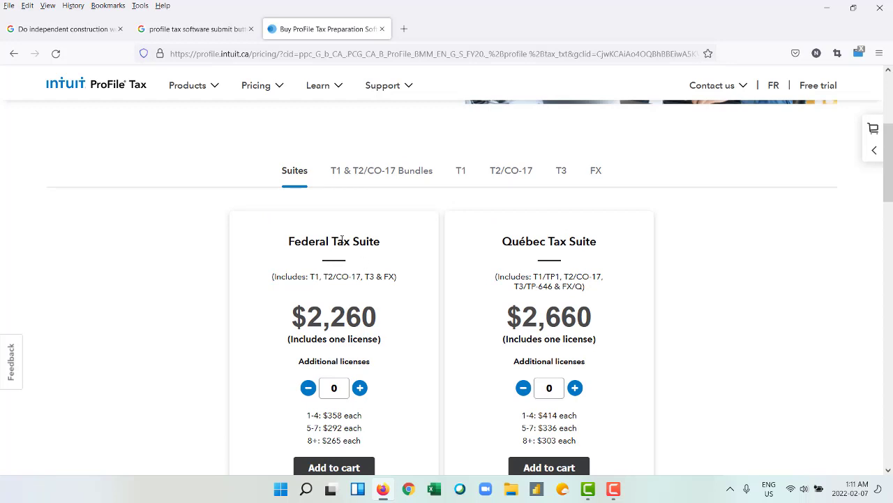
pyautogui.scroll(-1, 342, 239)
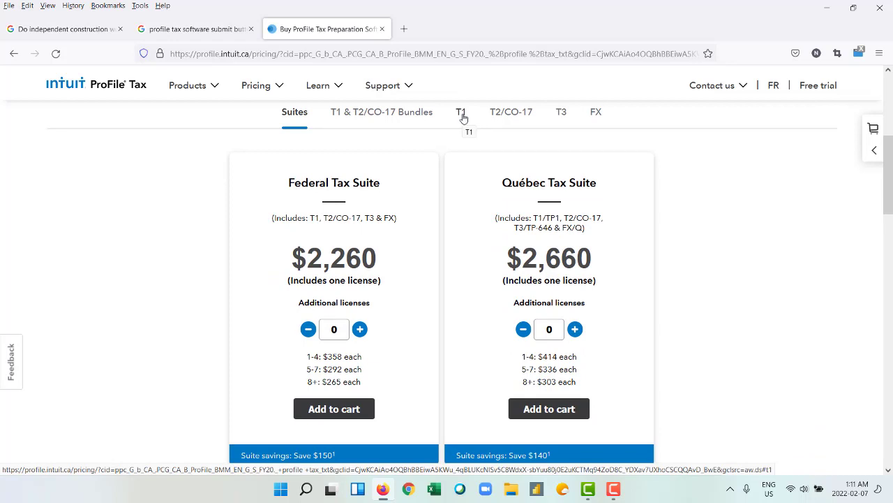
# - Show the T1 product pricing and compare the unlimited T1 licences with the 20-return packages
pyautogui.click(462, 115)
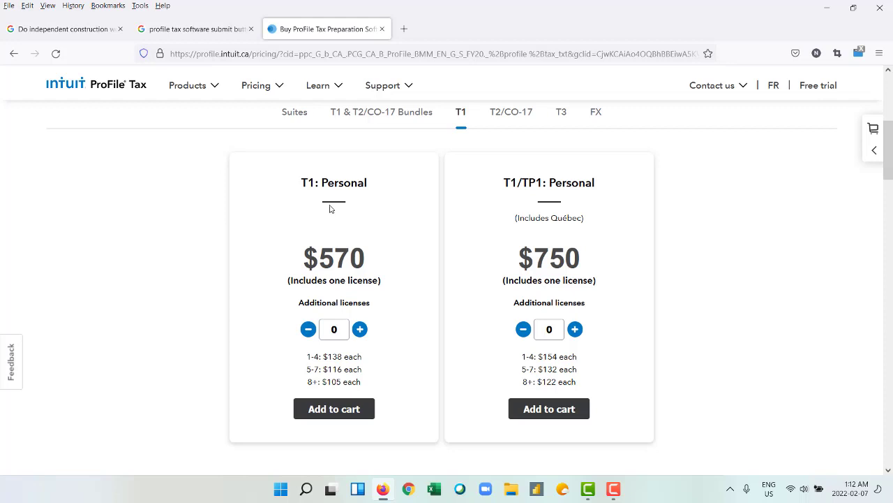
pyautogui.scroll(-4, 331, 208)
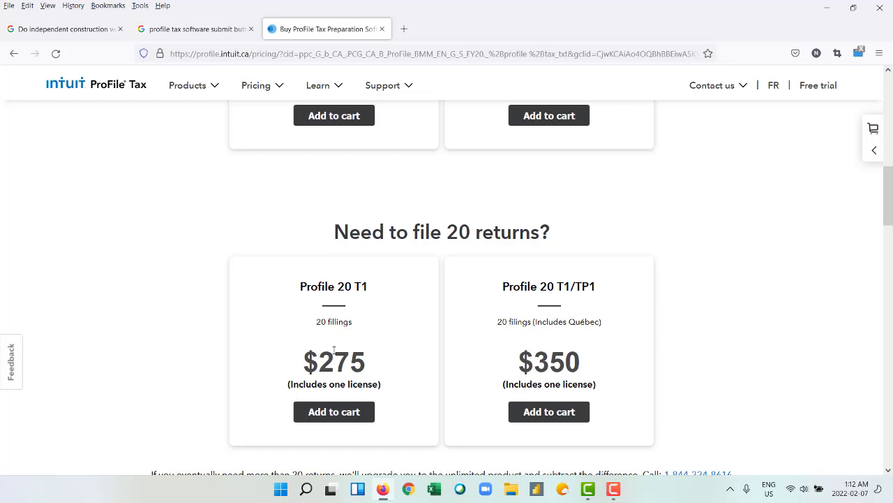
pyautogui.scroll(-1, 335, 351)
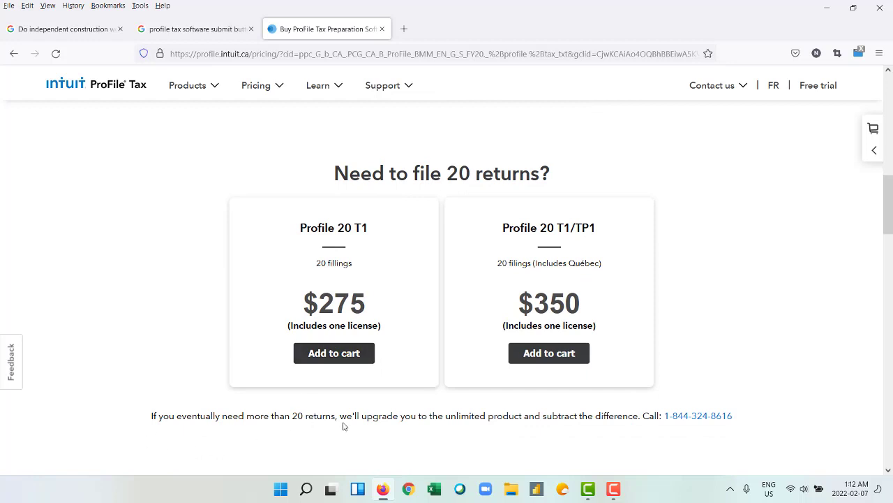
pyautogui.scroll(4, 335, 360)
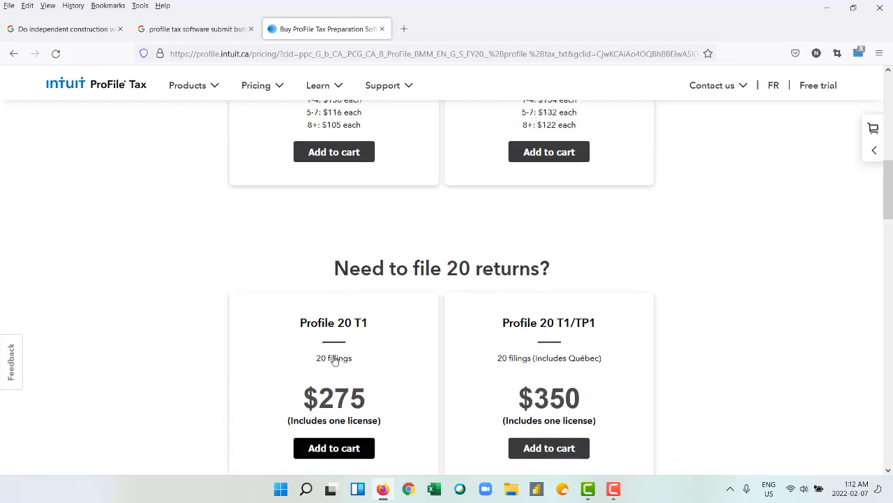
pyautogui.scroll(1, 317, 182)
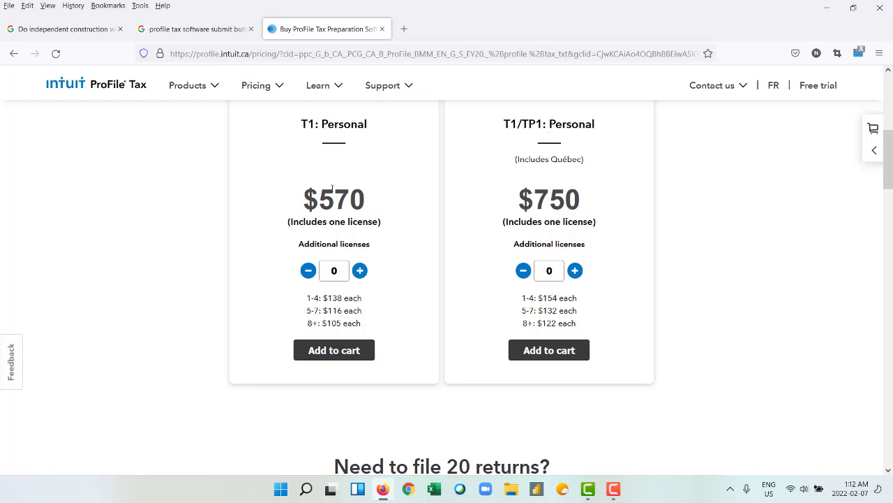
# - Open the Pricing & bundles page, find the single-return OnePay option and review its per-return prices
pyautogui.scroll(6, 332, 188)
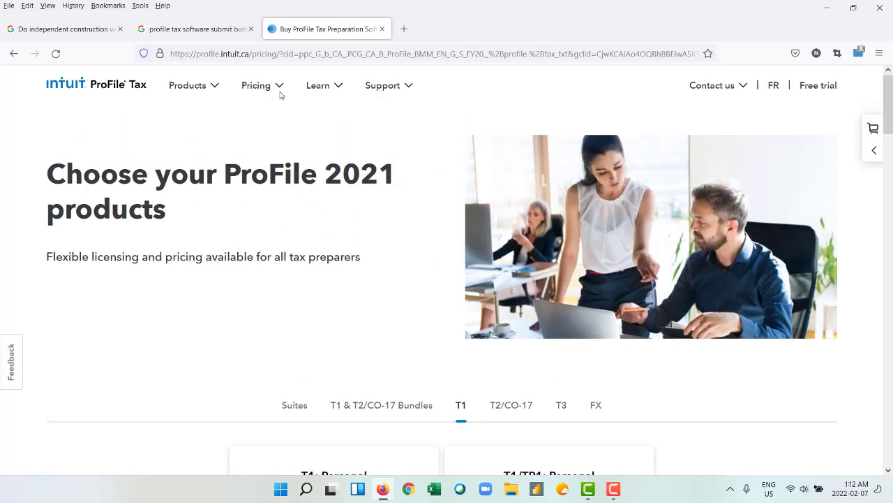
pyautogui.moveTo(280, 89)
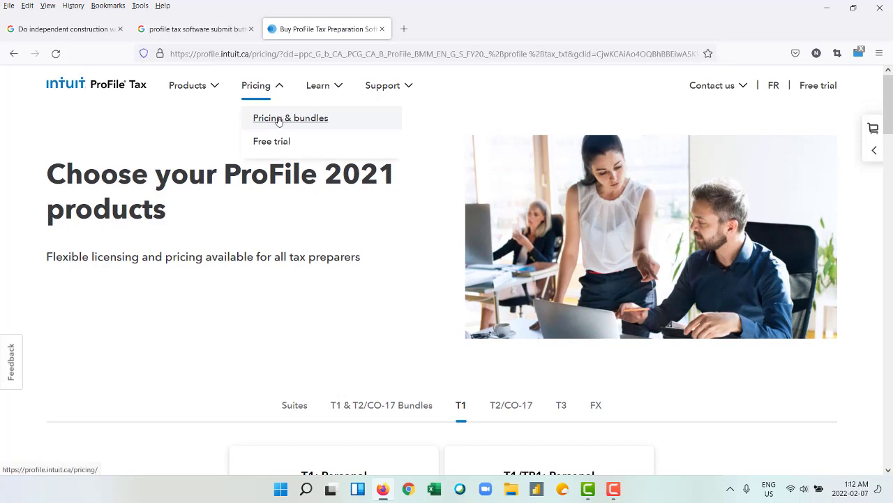
pyautogui.click(278, 121)
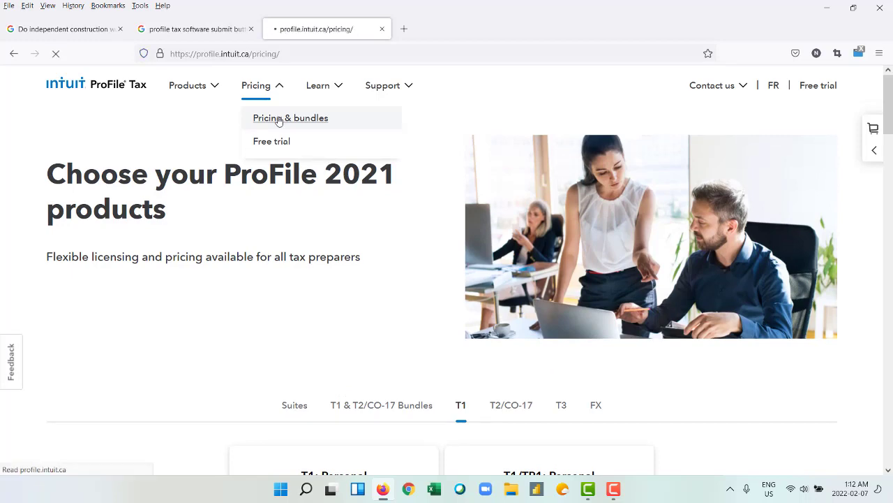
pyautogui.scroll(-5, 377, 226)
pyautogui.scroll(-6, 377, 227)
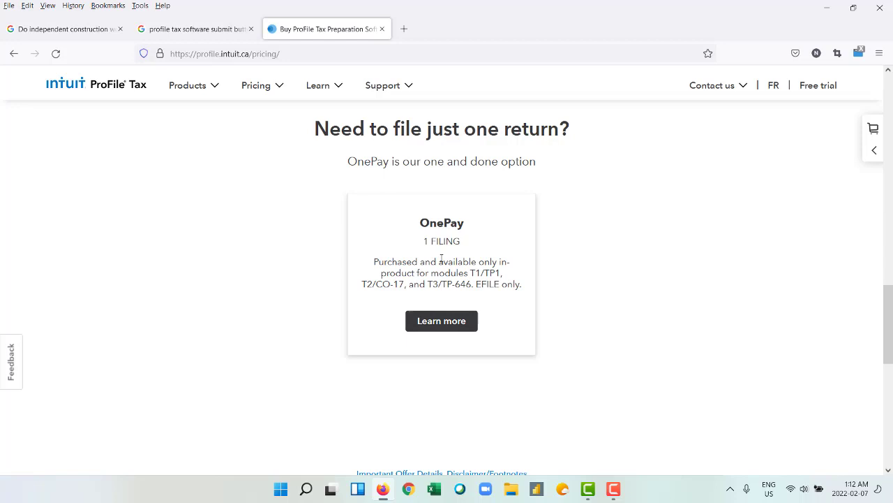
pyautogui.click(434, 327)
pyautogui.scroll(-3, 451, 331)
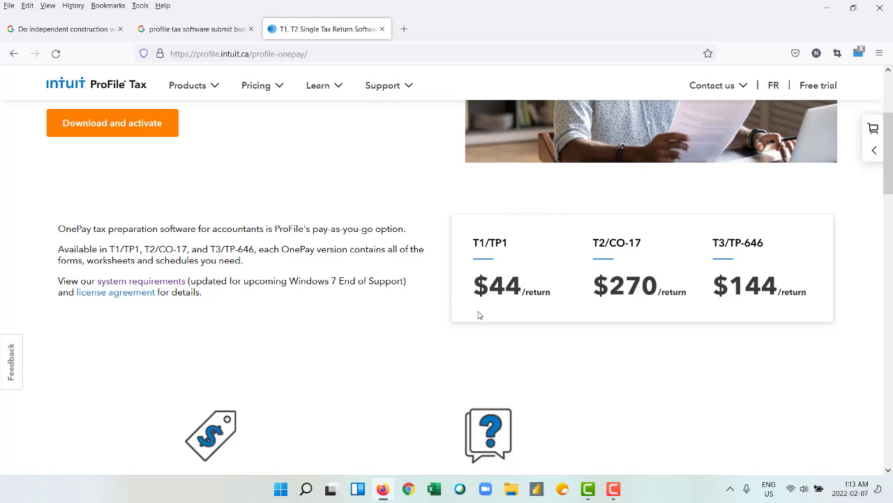
pyautogui.scroll(3, 478, 315)
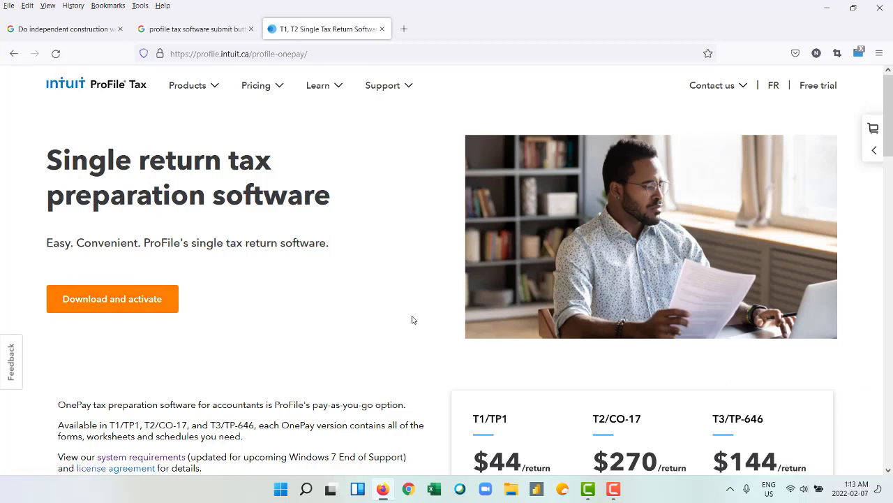
# - Launch ProFile from the desktop, close the community web page it opens, and create a new 2021 T1/TP1 file
pyautogui.press('super+d')
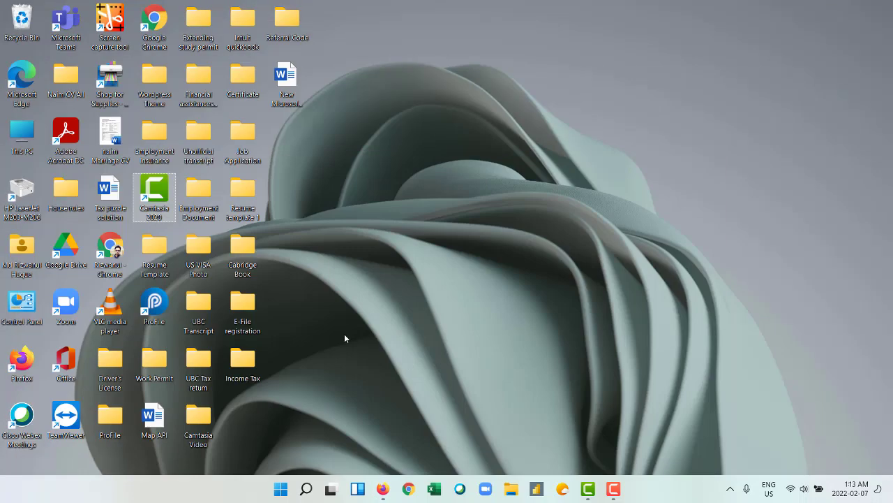
pyautogui.doubleClick(165, 308)
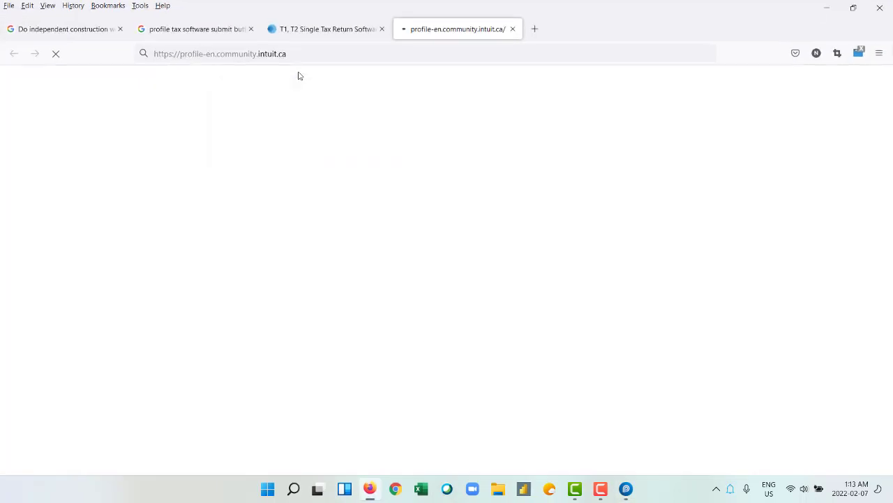
pyautogui.click(512, 28)
pyautogui.click(623, 493)
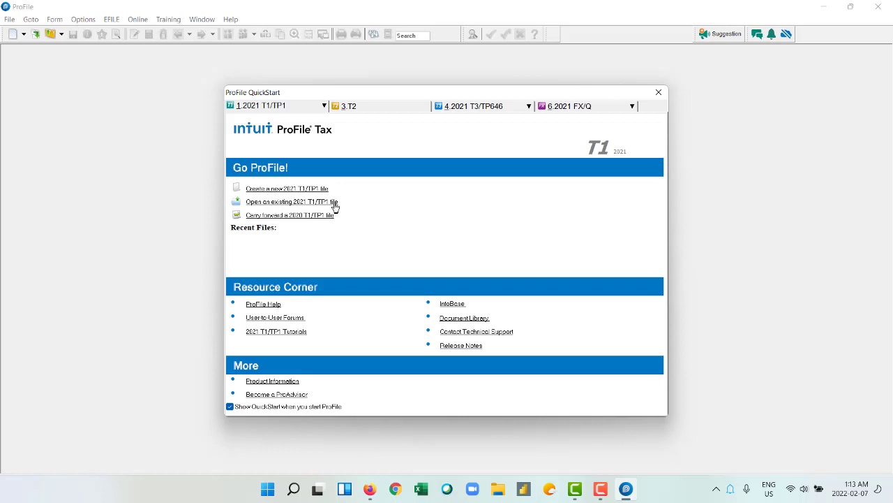
pyautogui.click(285, 192)
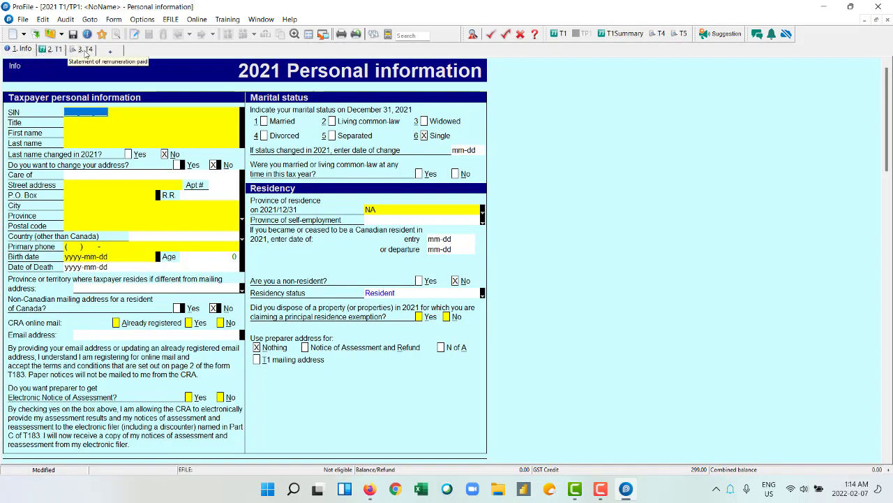
# - Look over the T1 return form and the T4 slip form, including the columns up to Slip #5
pyautogui.click(50, 49)
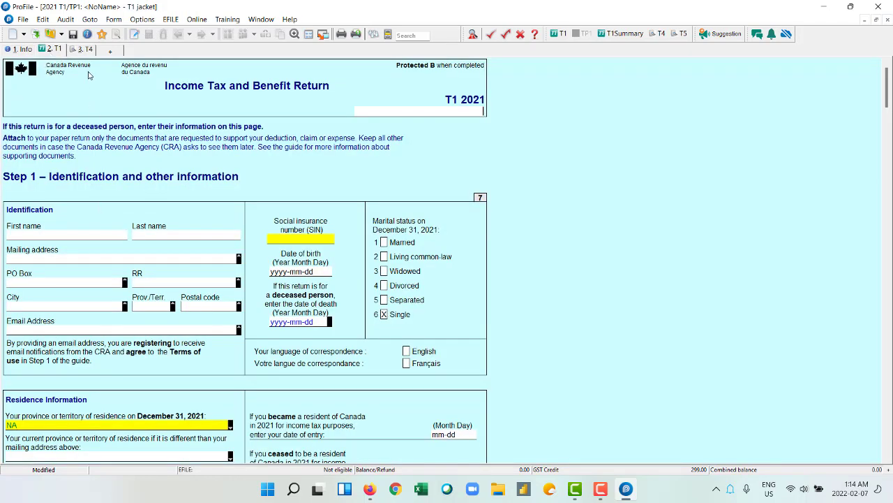
pyautogui.click(83, 51)
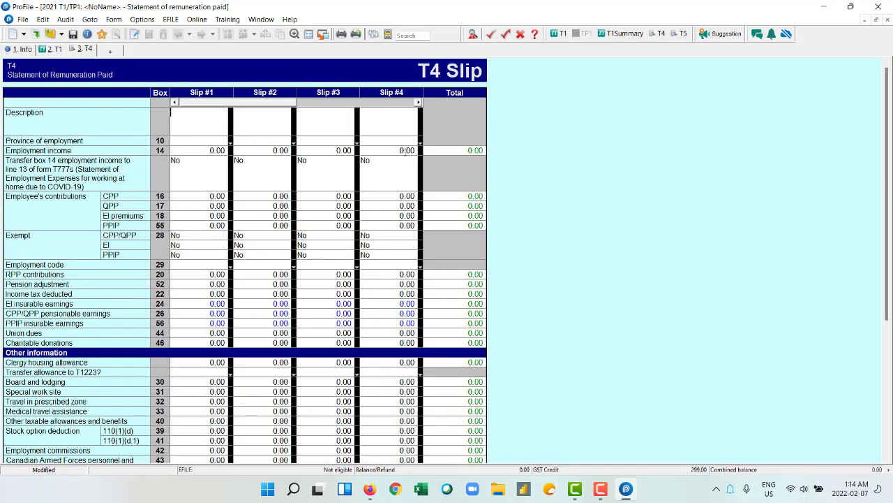
pyautogui.click(418, 103)
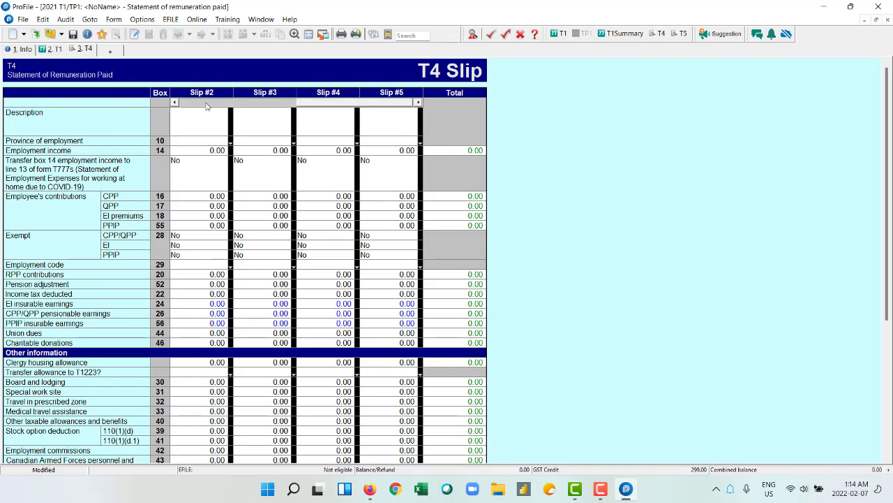
pyautogui.click(174, 102)
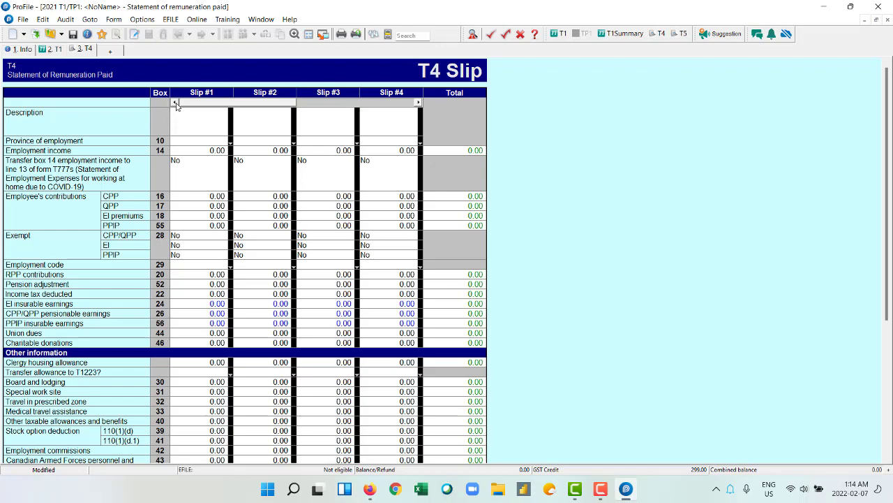
# - Return to the personal information form and set CRA online mail to No
pyautogui.click(25, 50)
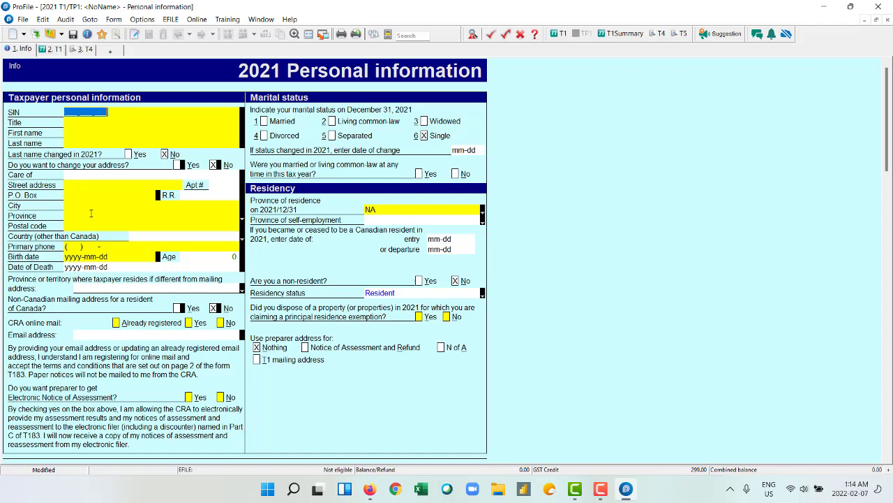
pyautogui.scroll(-1, 157, 241)
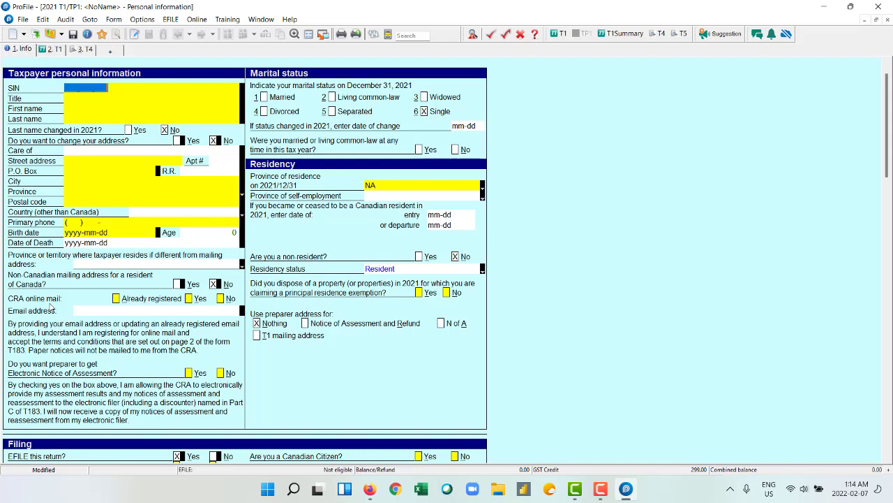
pyautogui.click(116, 298)
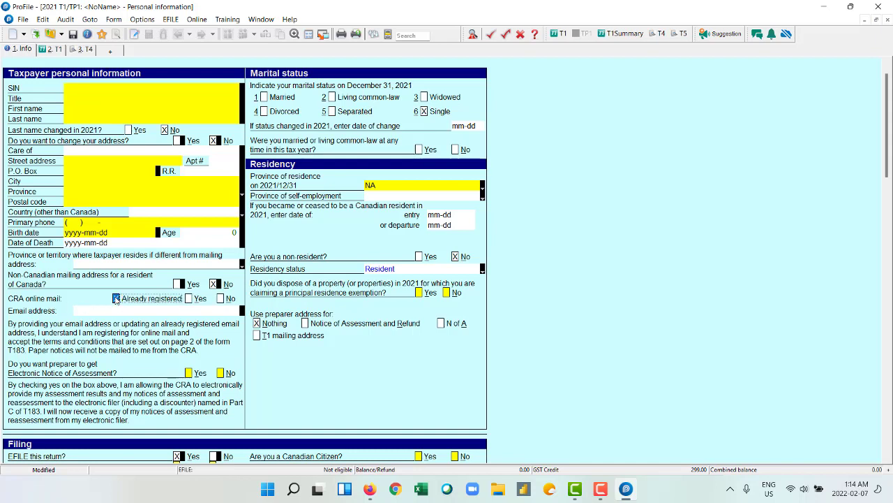
pyautogui.click(220, 299)
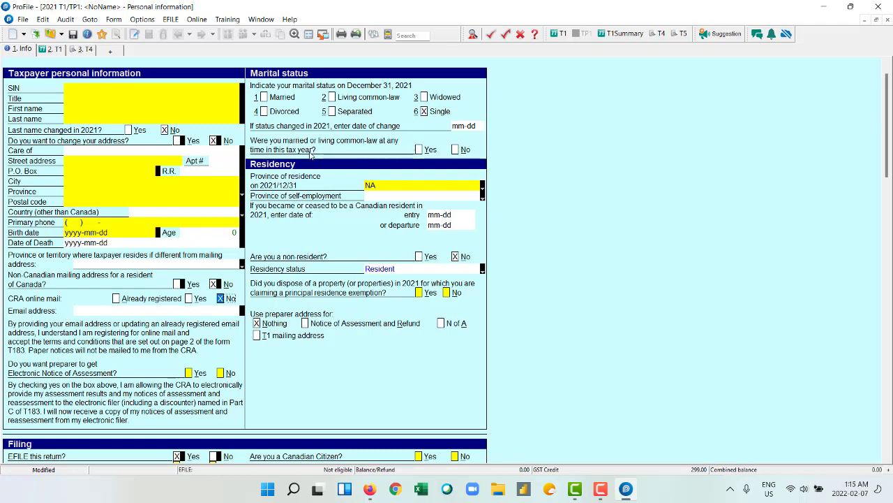
# - Answer No to the non-resident question in the Residency section
pyautogui.scroll(-1, 312, 180)
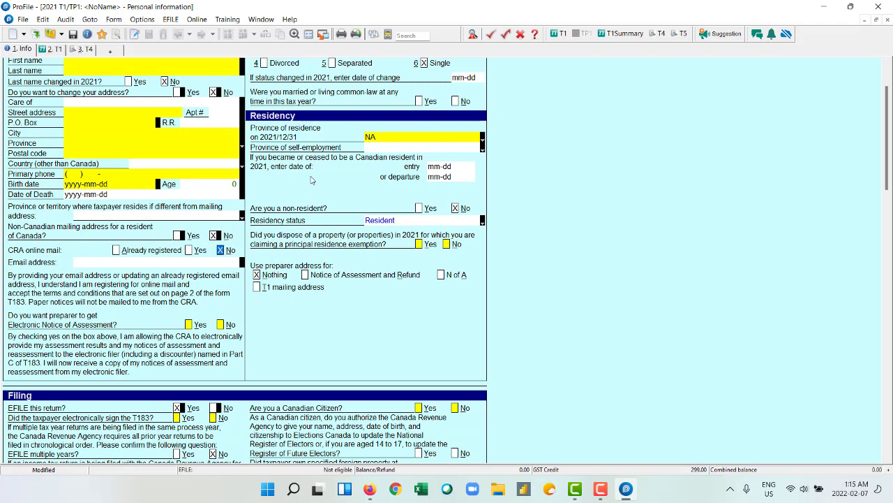
pyautogui.scroll(-1, 311, 180)
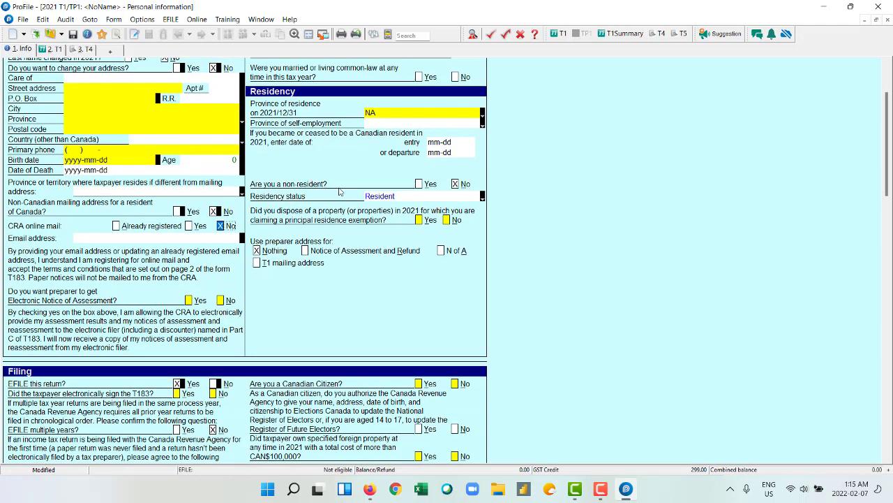
pyautogui.click(454, 185)
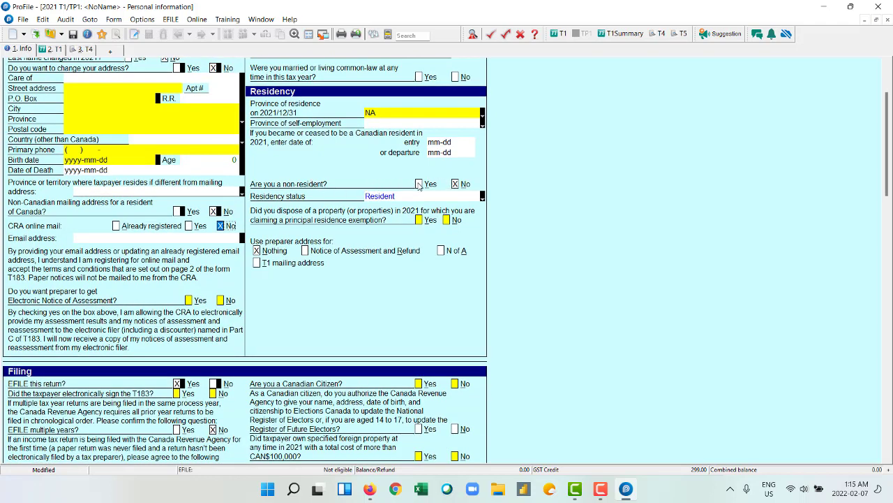
pyautogui.click(457, 184)
pyautogui.scroll(-1, 316, 196)
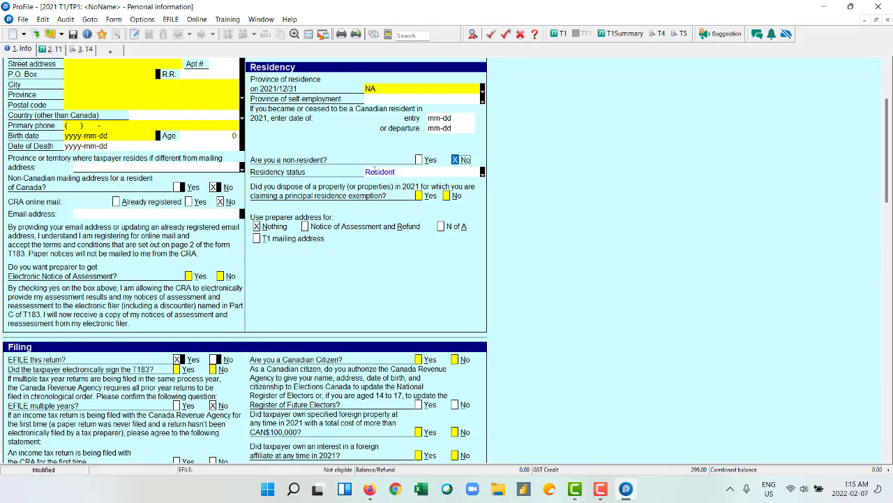
# - Answer Yes to whether the taxpayer electronically signed the T183 in the Filing section
pyautogui.scroll(-6, 374, 171)
pyautogui.scroll(1, 119, 234)
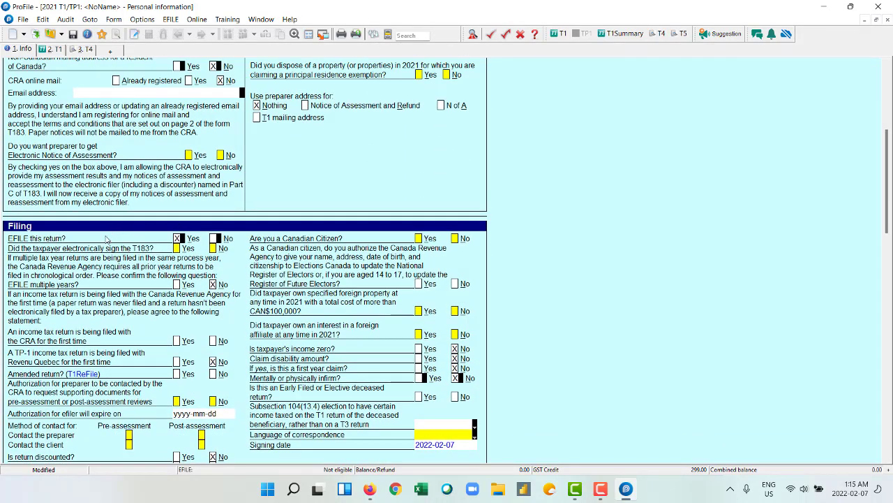
pyautogui.scroll(-1, 69, 245)
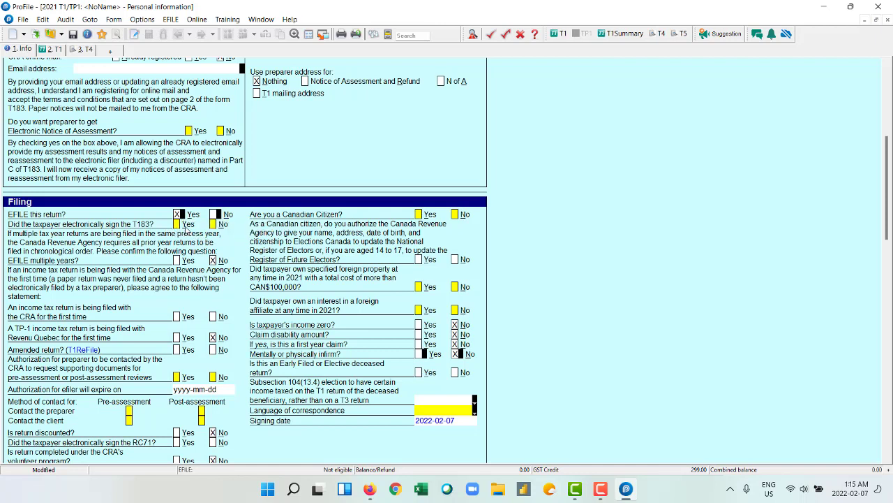
pyautogui.click(178, 225)
# - Switch to Firefox, search Google for T183 in a new tab and open the Canada.ca page for the T183 information return
pyautogui.click(370, 489)
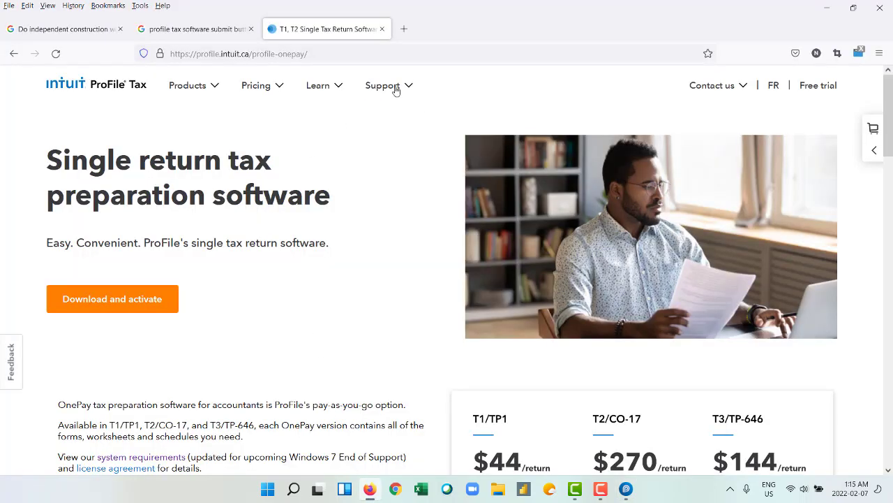
pyautogui.click(405, 31)
pyautogui.write('T')
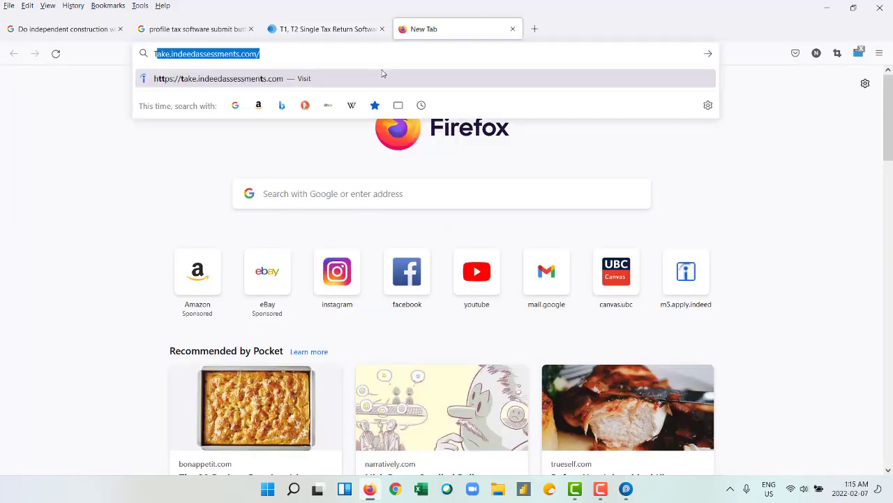
pyautogui.write('183')
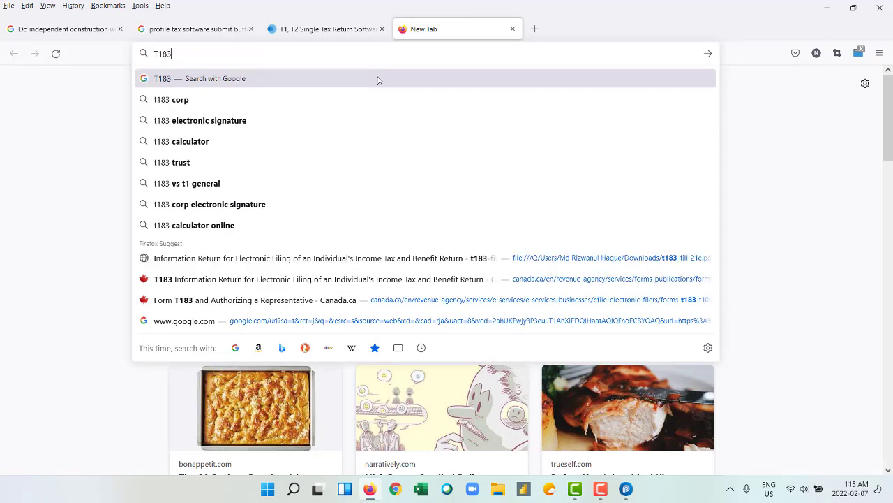
pyautogui.press('Return')
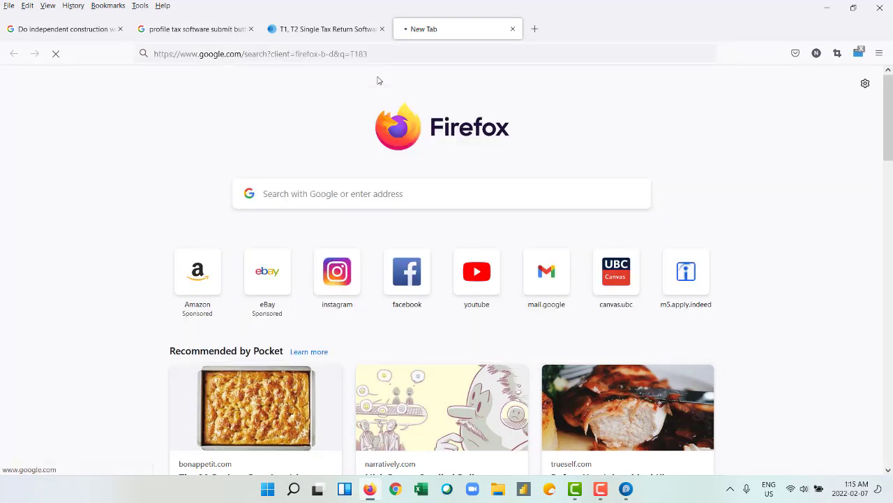
pyautogui.click(207, 197)
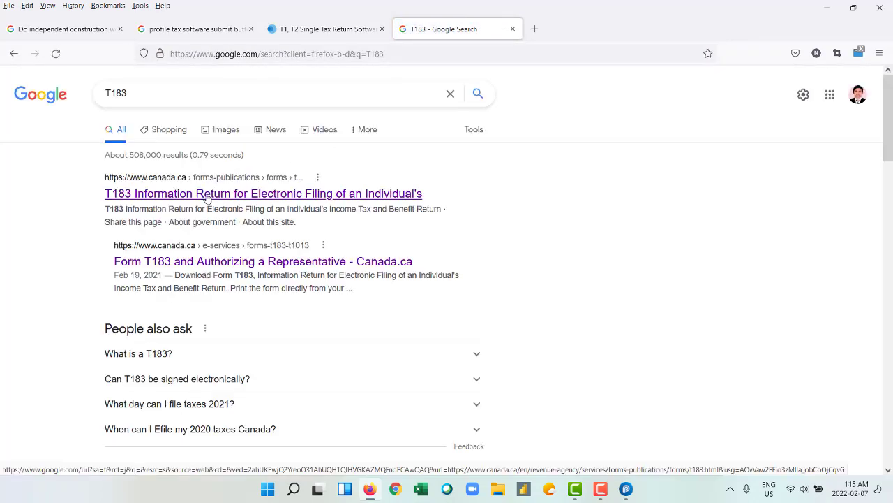
# - Open the fillable form t183-fill-21e.pdf with Firefox
pyautogui.scroll(-3, 304, 220)
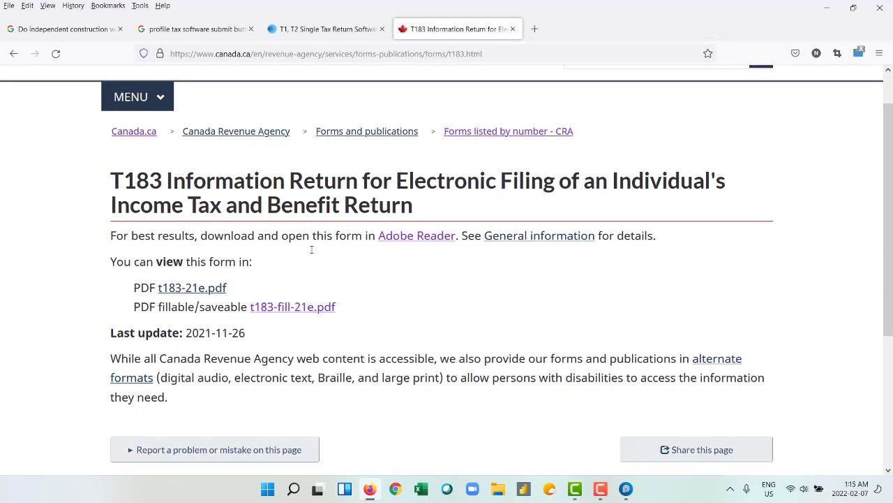
pyautogui.click(300, 241)
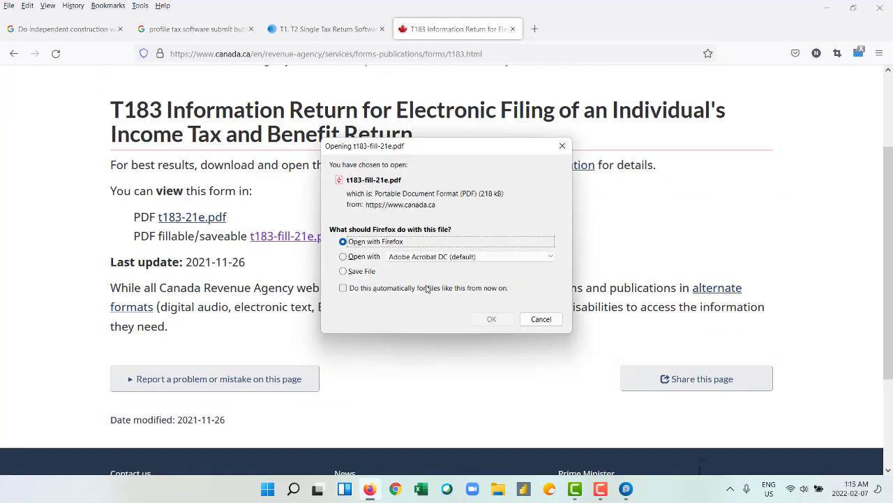
pyautogui.click(491, 319)
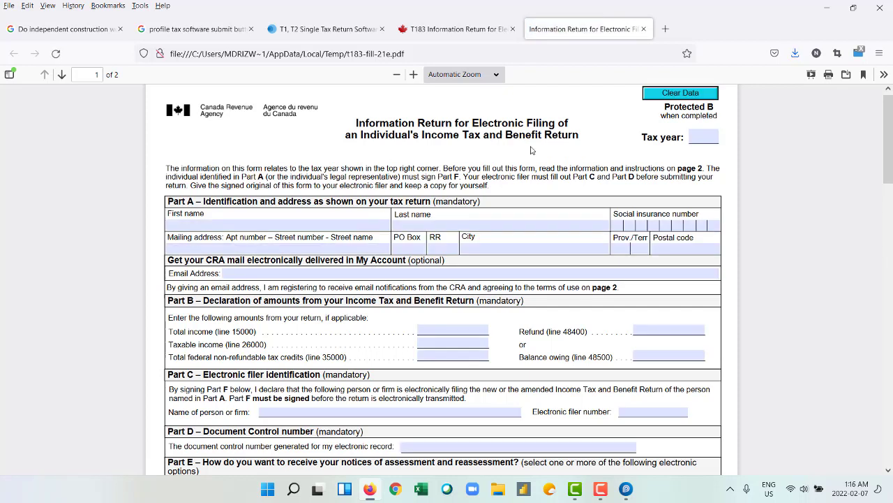
# - Look over the T183 form, from the identification and signature parts on page 1 to the instructions on page 2
pyautogui.scroll(-3, 524, 158)
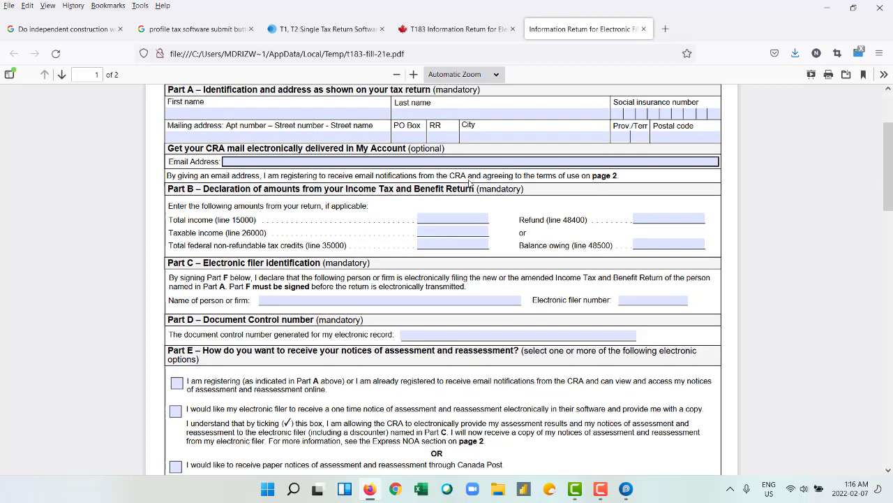
pyautogui.scroll(-6, 219, 219)
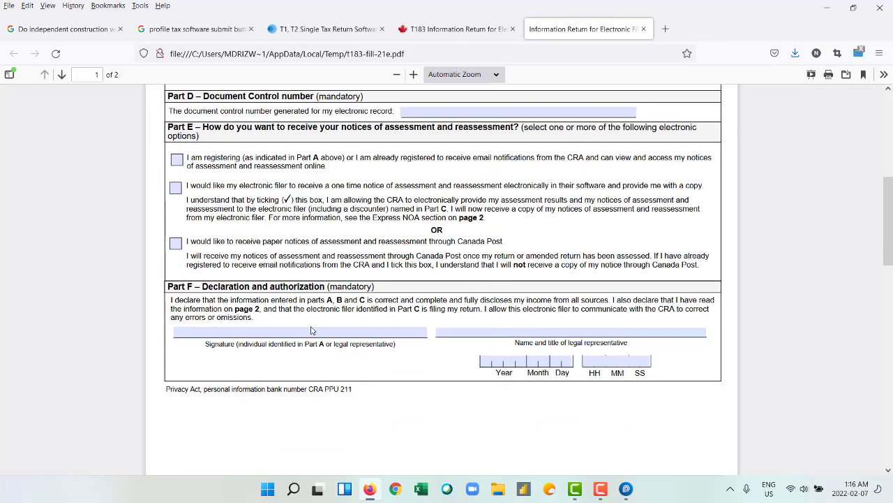
pyautogui.scroll(-10, 312, 330)
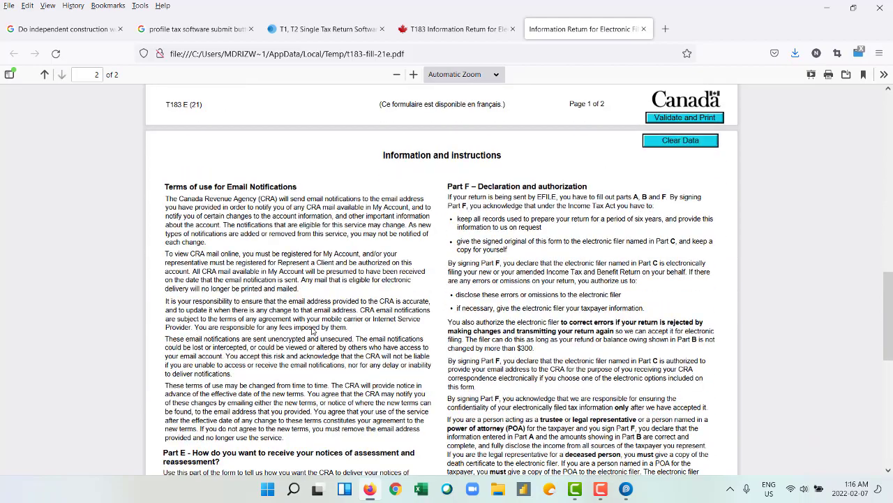
pyautogui.scroll(4, 312, 328)
pyautogui.scroll(10, 312, 326)
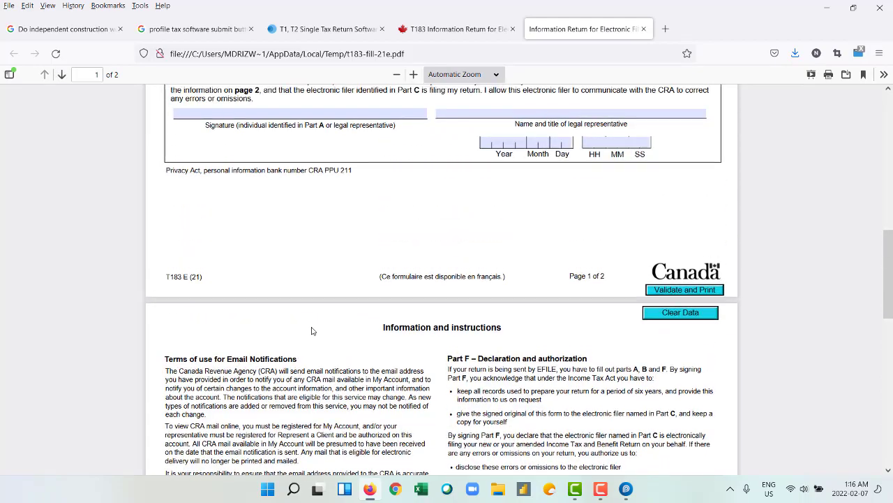
pyautogui.scroll(5, 312, 327)
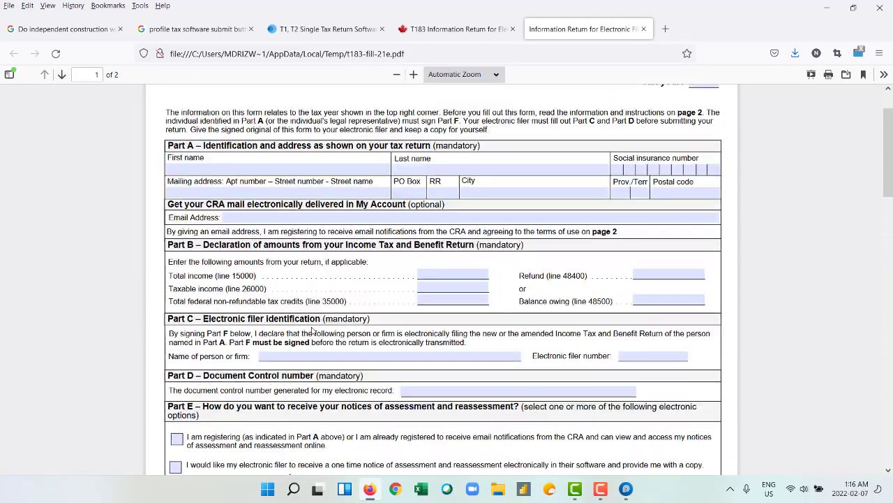
pyautogui.scroll(-9, 312, 328)
pyautogui.scroll(-5, 312, 330)
pyautogui.scroll(-4, 312, 331)
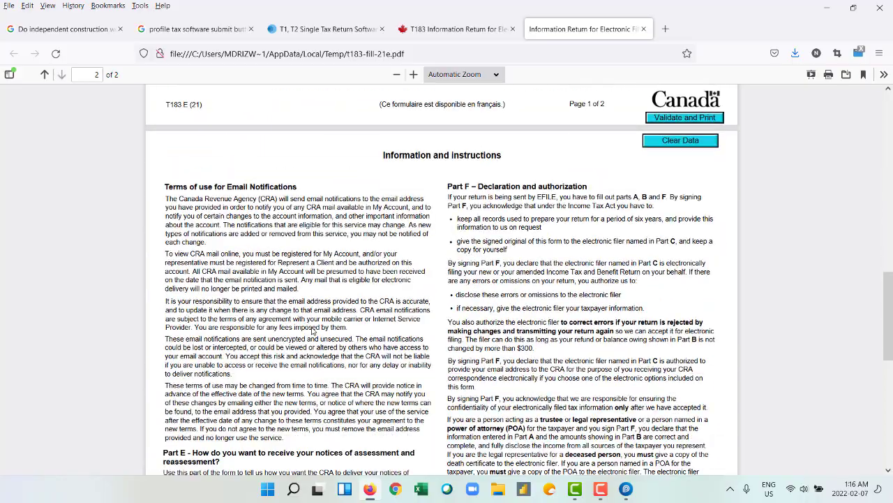
pyautogui.scroll(-10, 466, 196)
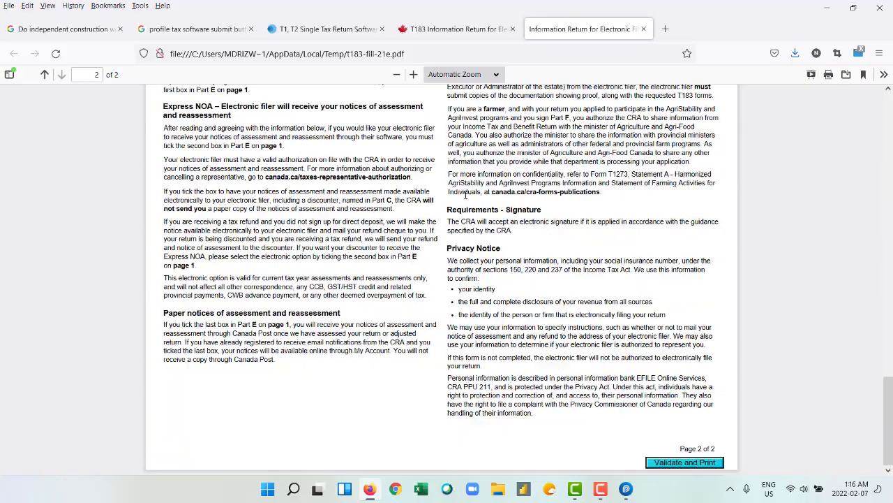
pyautogui.scroll(20, 465, 195)
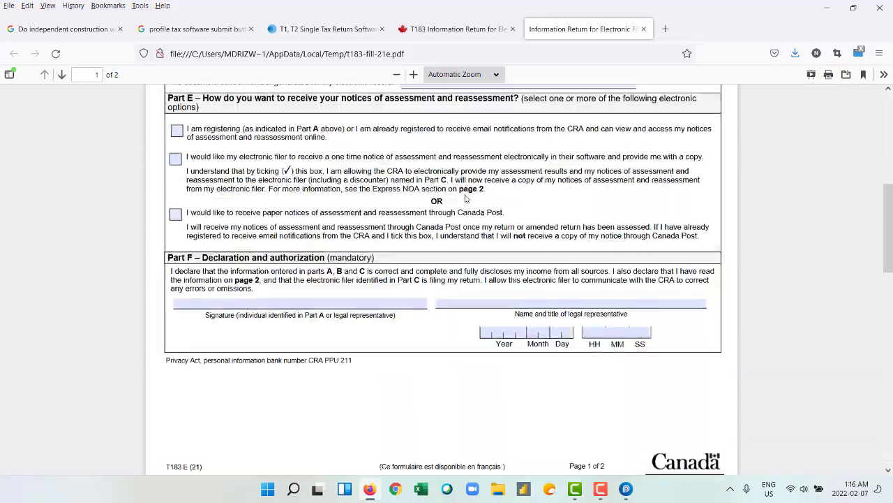
pyautogui.scroll(1, 465, 194)
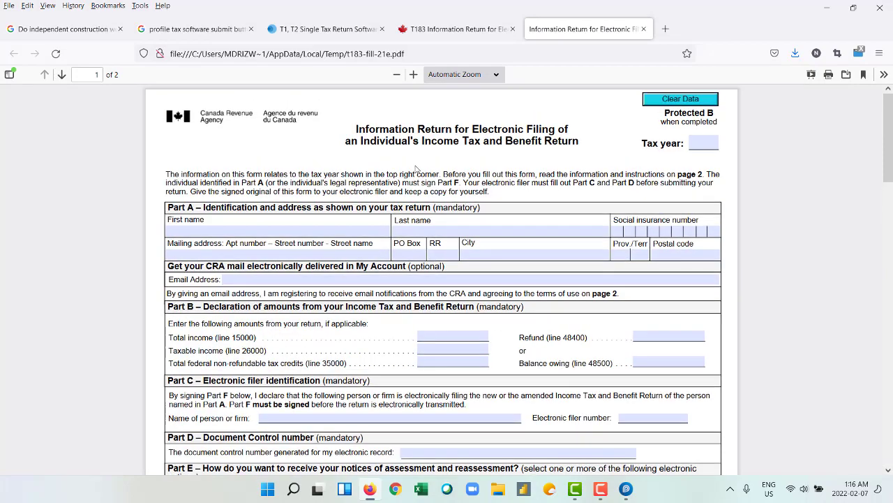
pyautogui.scroll(-5, 342, 264)
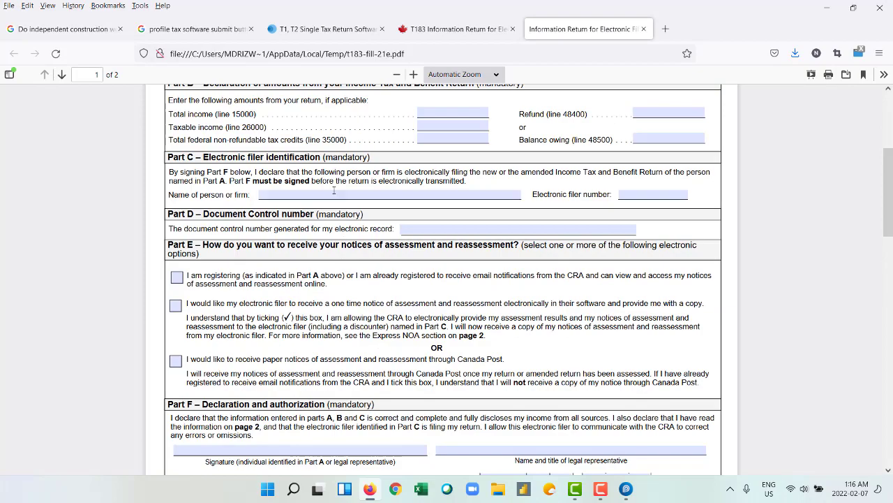
pyautogui.scroll(-7, 334, 194)
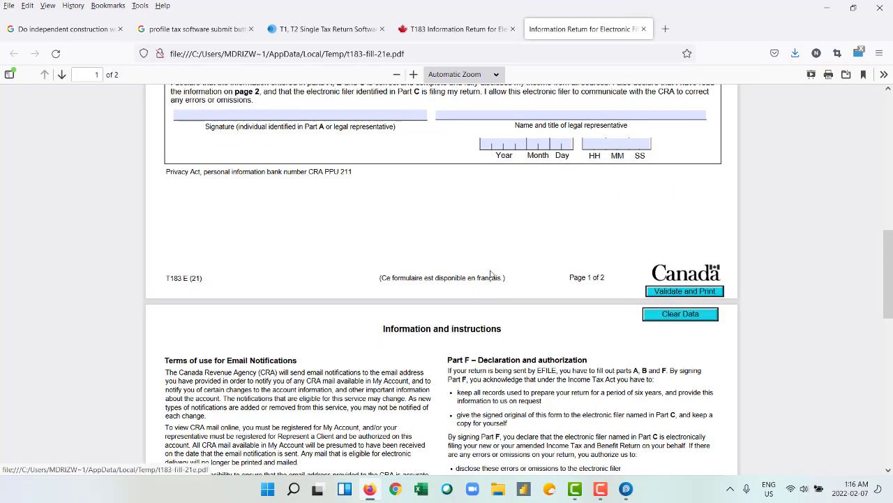
pyautogui.scroll(-12, 632, 323)
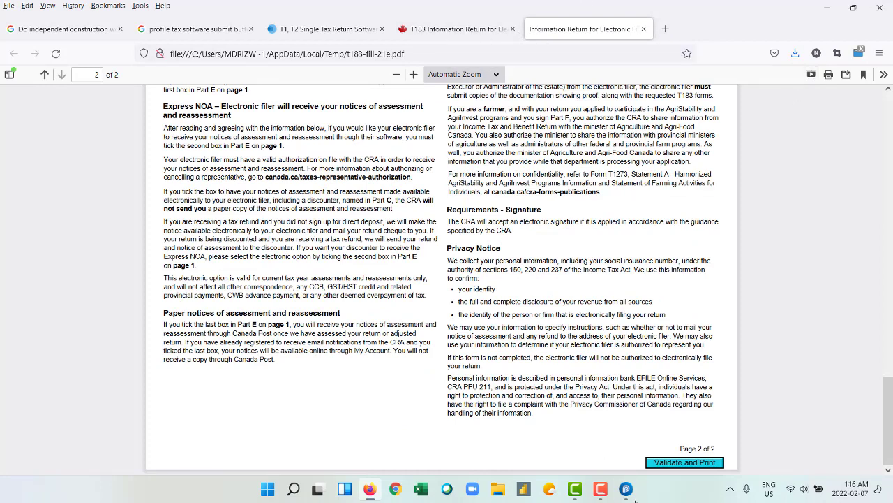
# - Return to ProFile and answer Yes to an income tax return being filed with the CRA for the first time
pyautogui.click(626, 488)
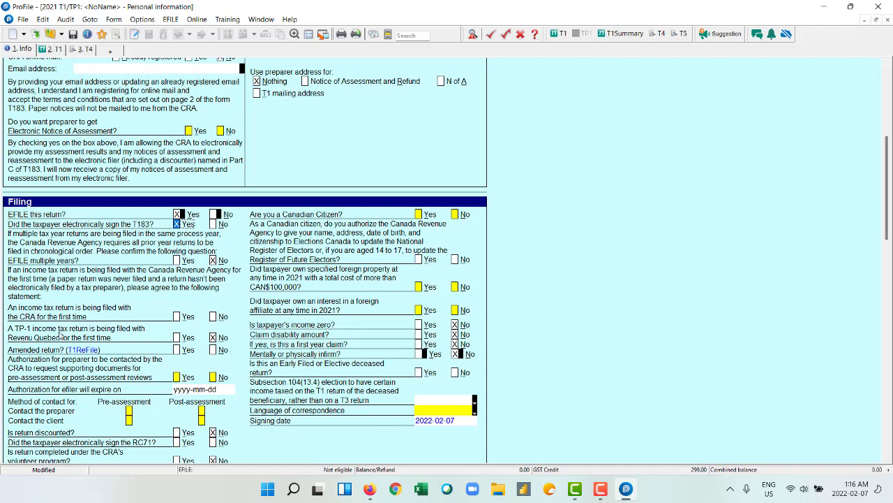
pyautogui.click(177, 316)
# - Check the linked T1 ReFILE Request worksheet, return to the personal information form and set Amended return to No
pyautogui.click(83, 349)
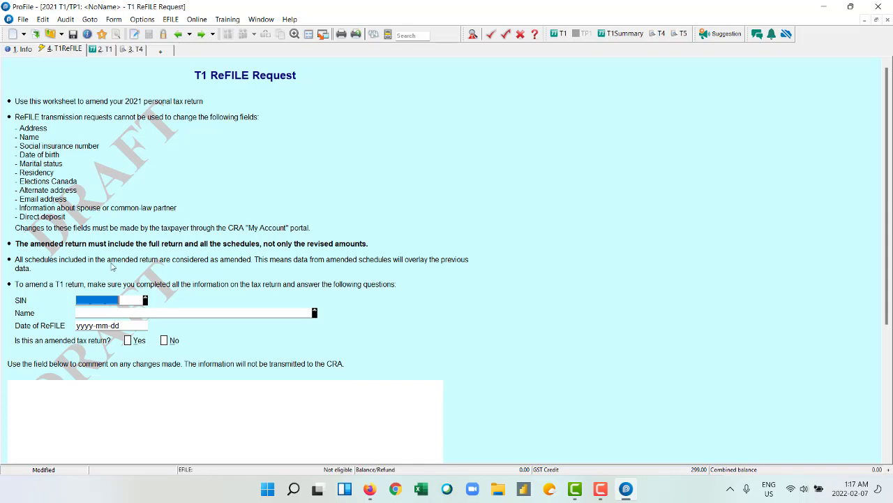
pyautogui.scroll(-1, 108, 270)
pyautogui.scroll(1, 109, 267)
pyautogui.click(28, 49)
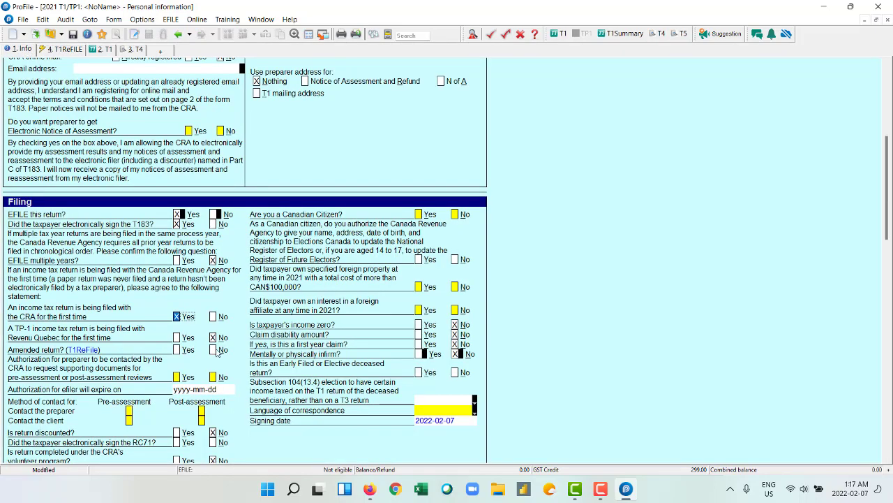
pyautogui.click(215, 351)
# - Set the post-assessment method of contact to Contact the client in the Filing section
pyautogui.scroll(-1, 96, 404)
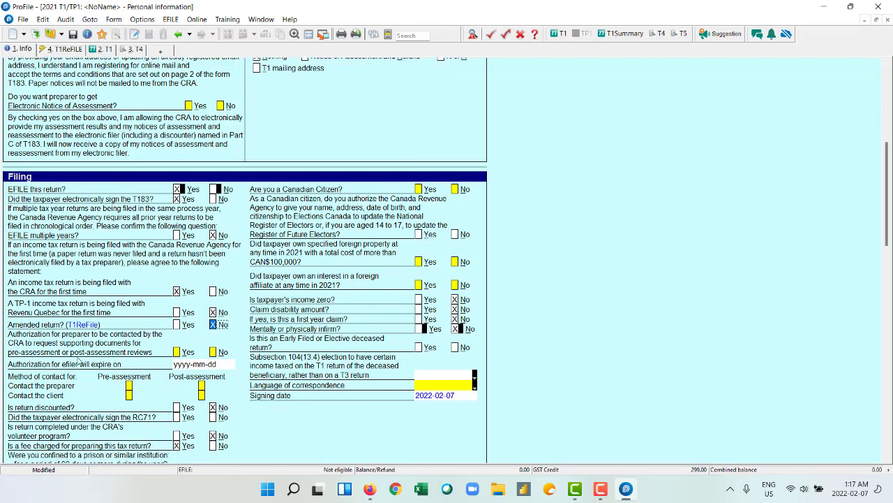
pyautogui.scroll(-1, 109, 371)
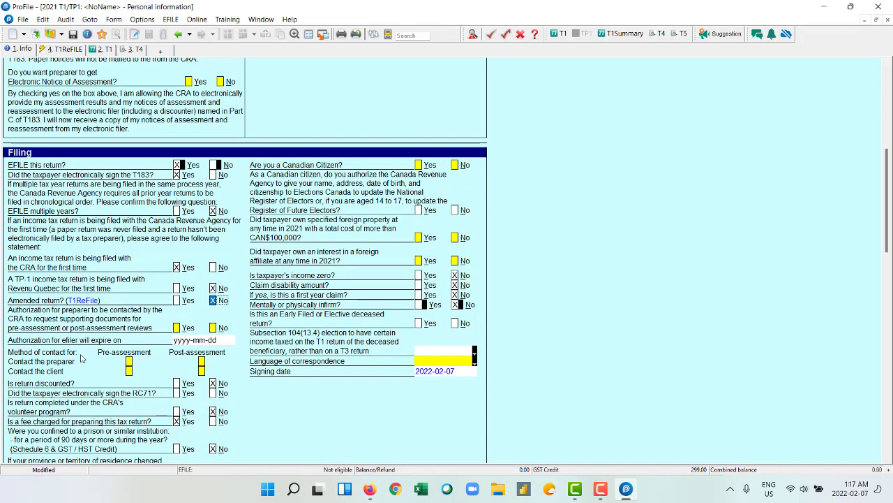
pyautogui.click(202, 362)
pyautogui.click(203, 371)
pyautogui.scroll(1, 134, 364)
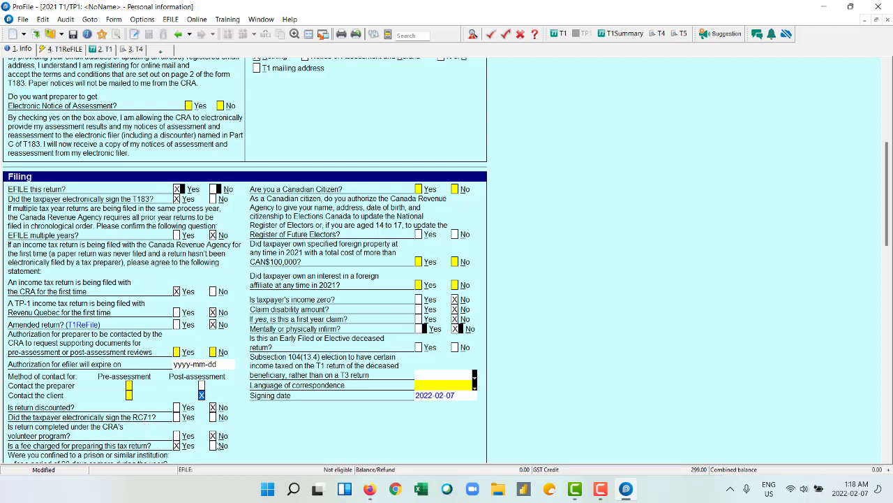
# - Switch to Firefox, search Google for RC71 and open the Canada.ca RC71 Statement of Discounting Transaction result in a new tab
pyautogui.click(370, 490)
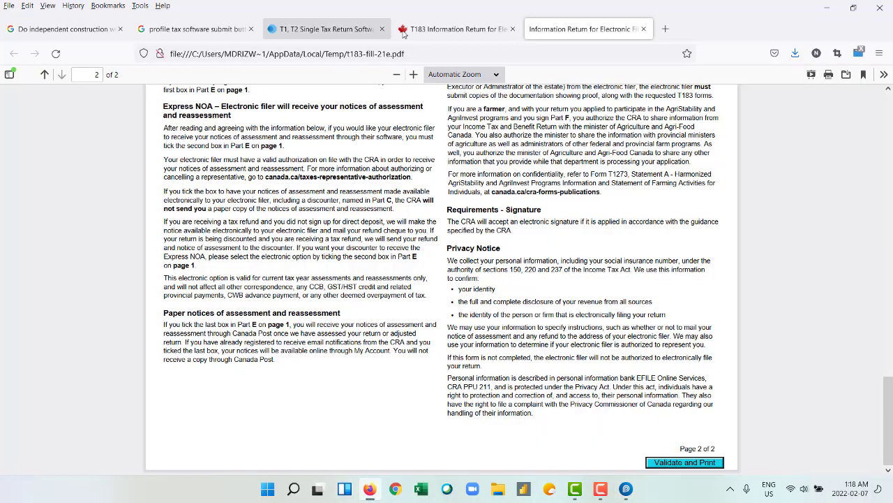
pyautogui.click(63, 28)
pyautogui.click(451, 81)
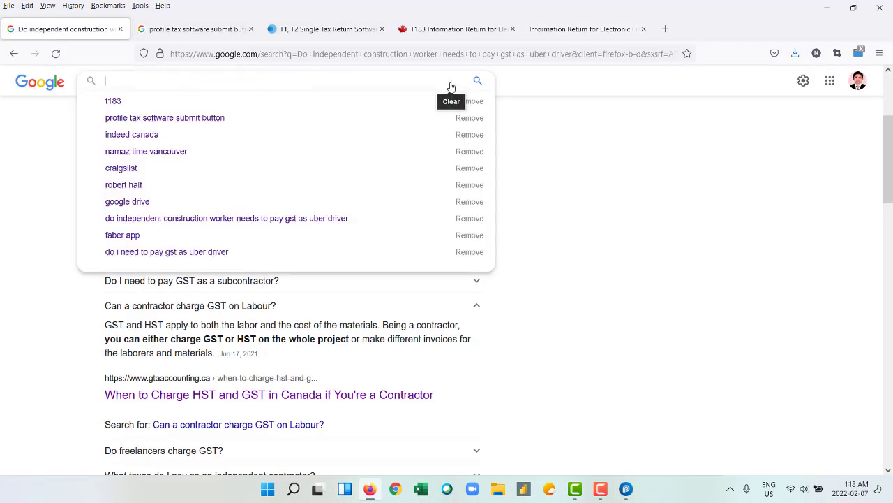
pyautogui.write('RC71')
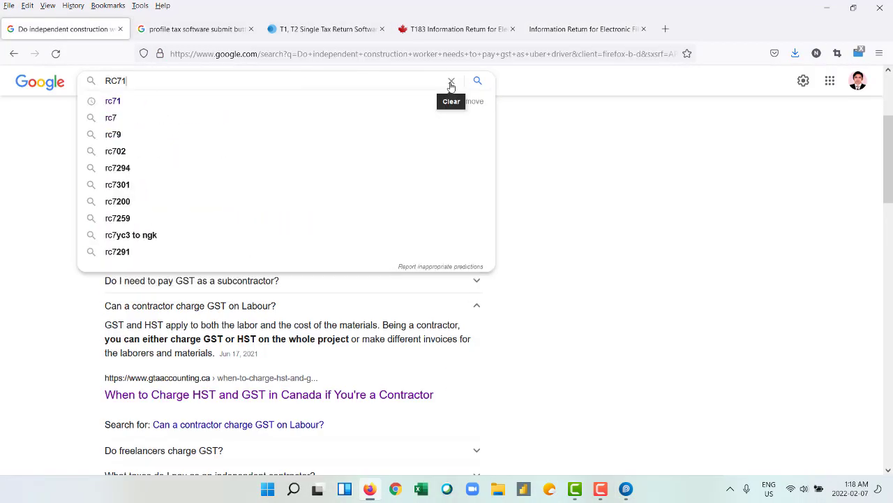
pyautogui.press('Return')
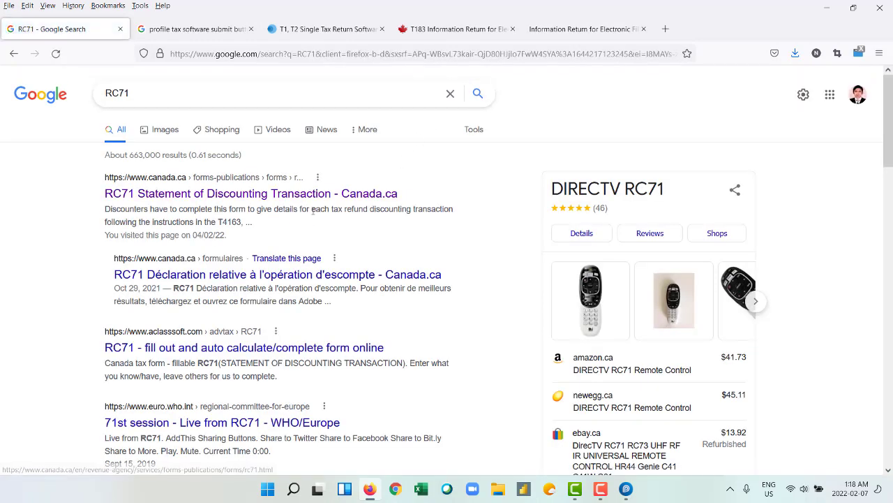
pyautogui.rightClick(286, 198)
pyautogui.click(300, 206)
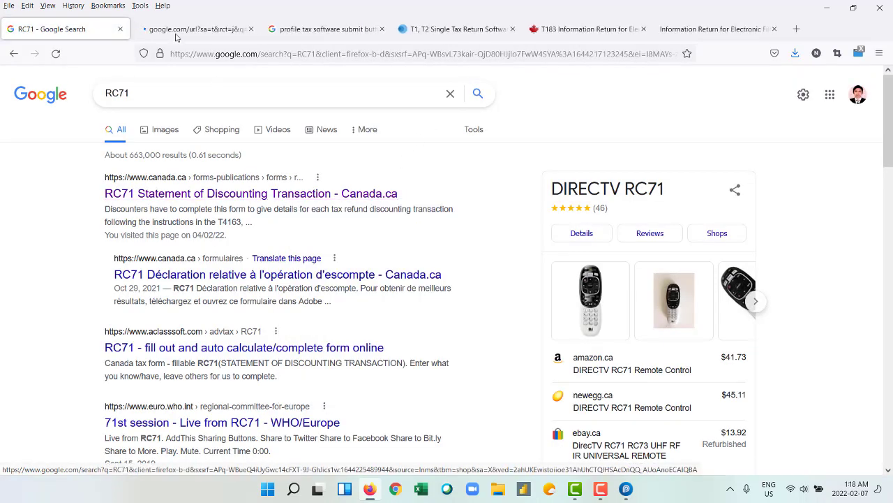
# - Open the fillable form rc71-fill-21e.pdf with Firefox and view its identification fields and boxes A to F
pyautogui.scroll(-3, 1, 241)
pyautogui.scroll(2, 1, 242)
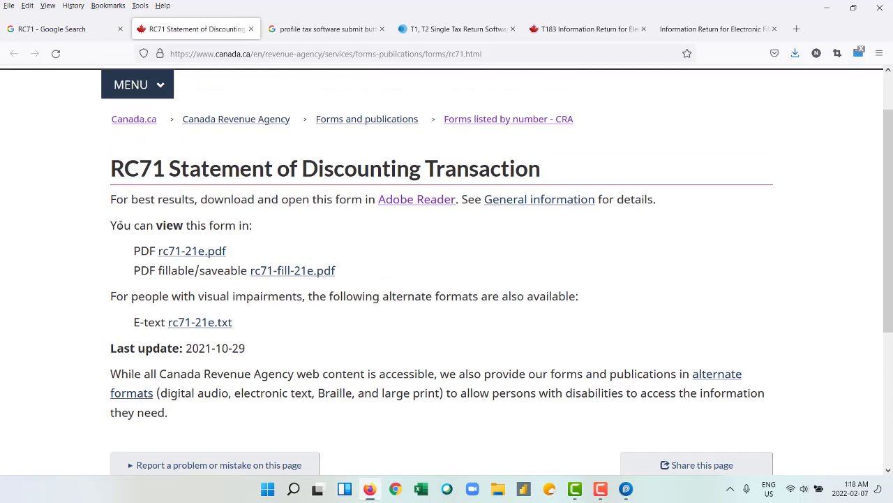
pyautogui.click(296, 277)
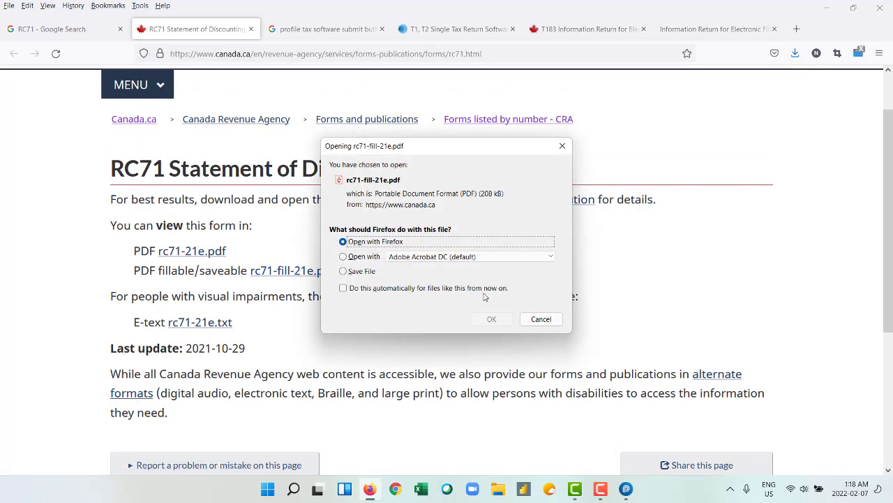
pyautogui.click(492, 320)
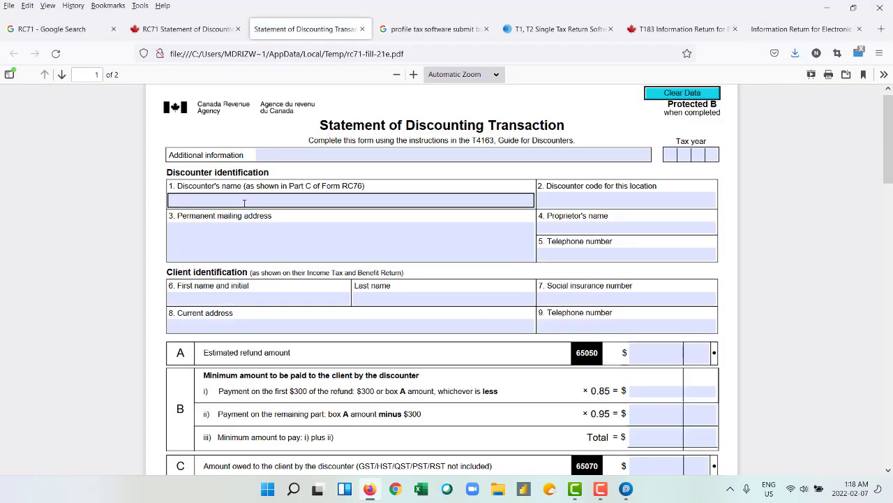
pyautogui.scroll(-3, 253, 231)
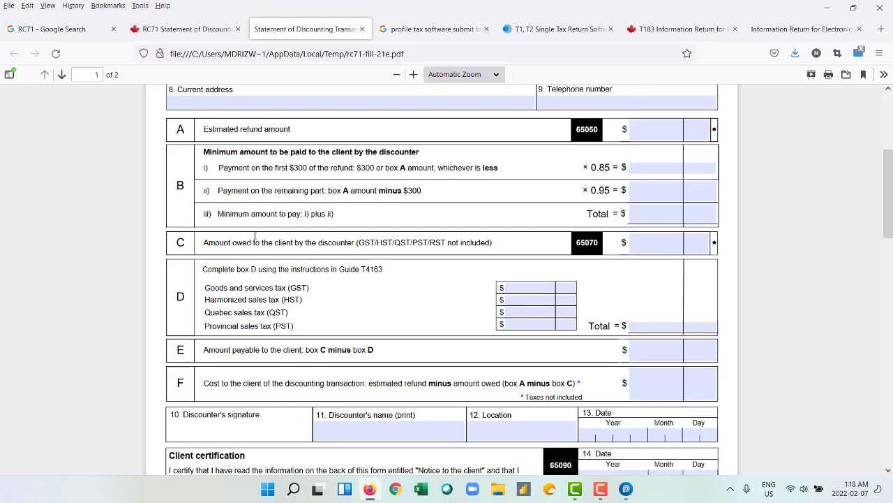
# - Read the RC71 form's client certification, Notice to client and discounting cost examples, and return to the Filing section in ProFile
pyautogui.scroll(-10, 255, 237)
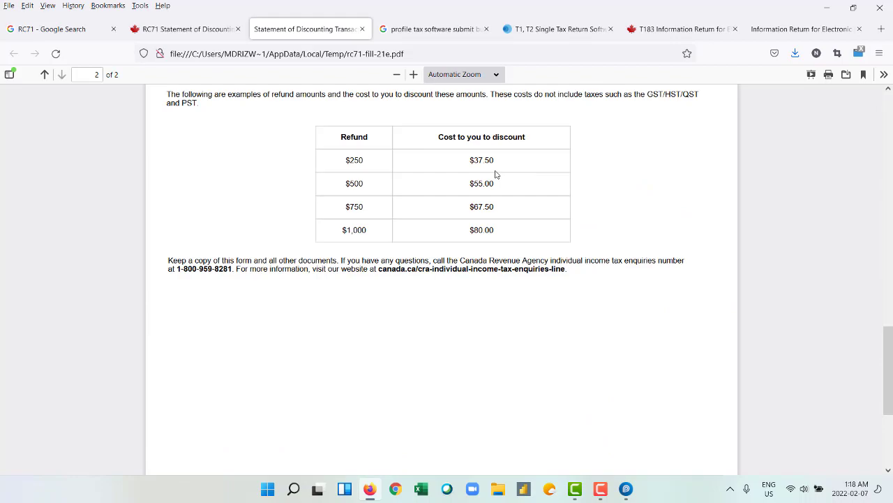
pyautogui.scroll(-3, 497, 174)
pyautogui.scroll(8, 496, 173)
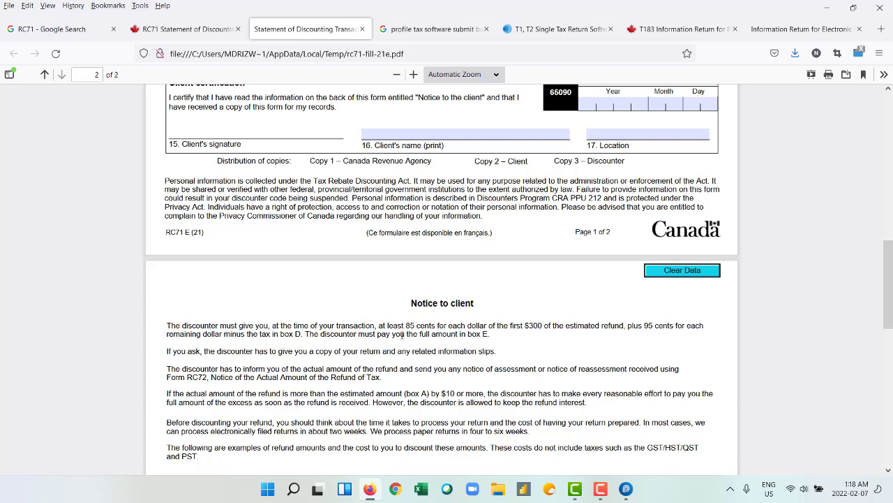
pyautogui.scroll(1, 436, 335)
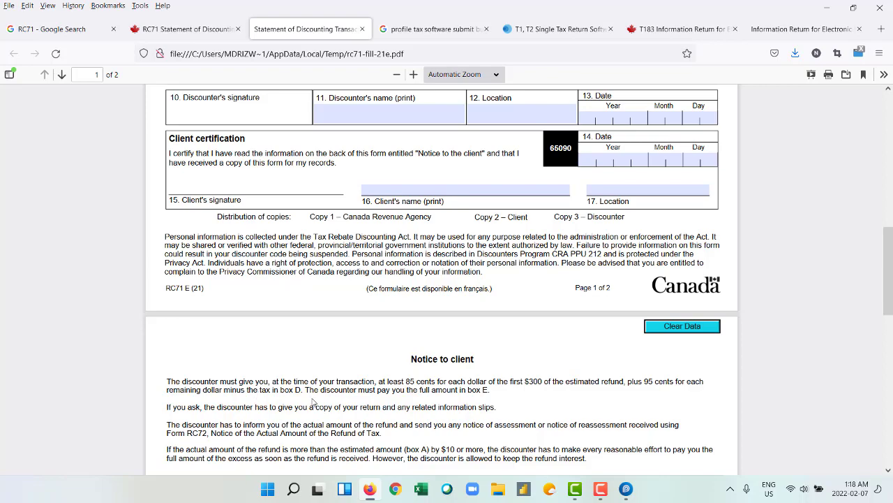
pyautogui.scroll(8, 313, 402)
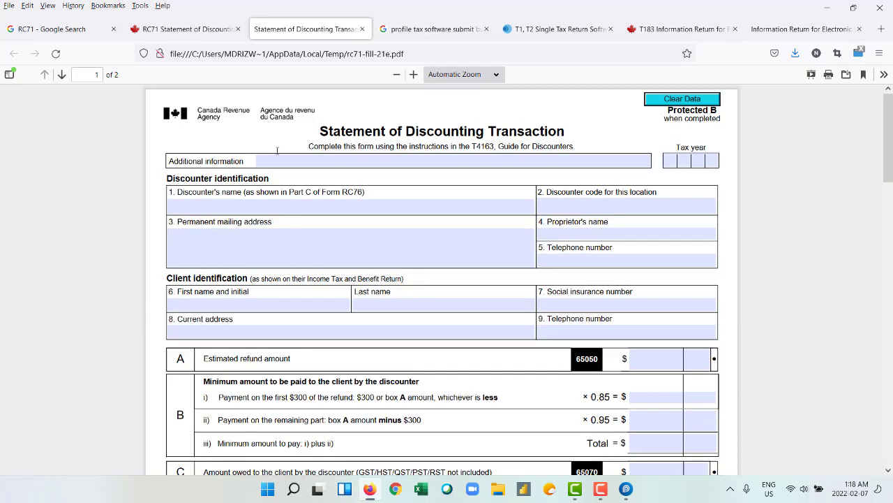
pyautogui.click(635, 493)
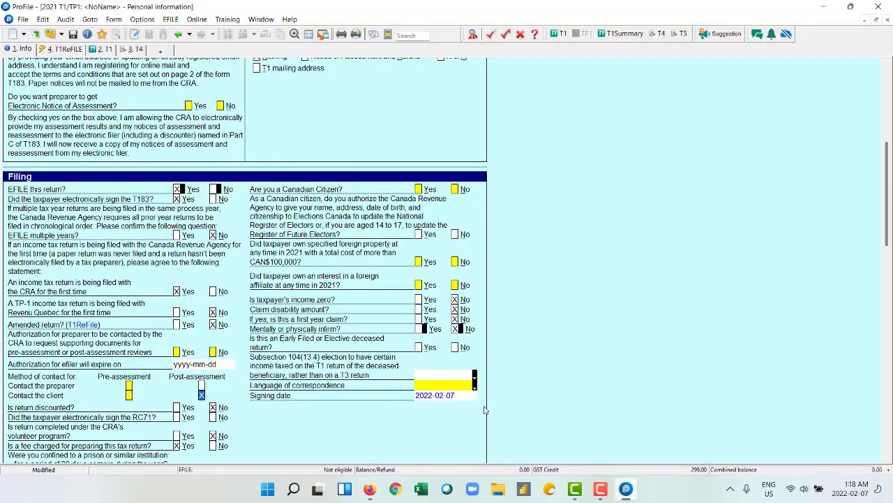
pyautogui.scroll(-1, 110, 376)
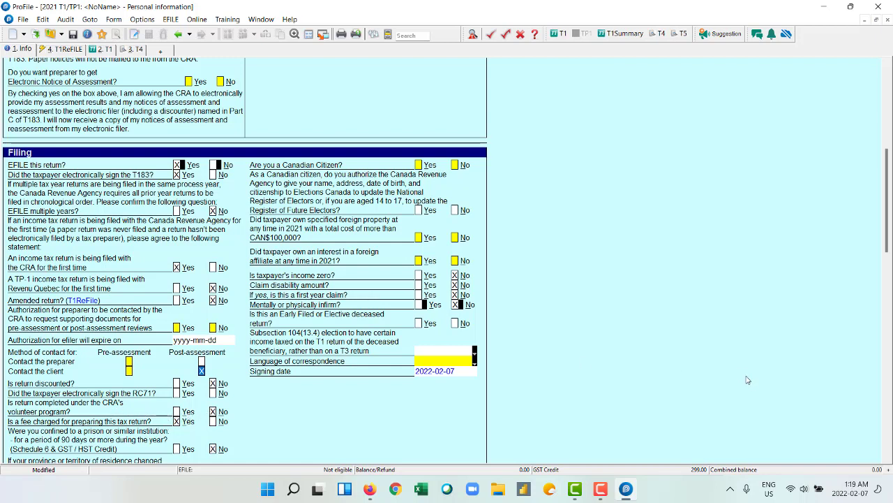
pyautogui.moveTo(604, 488)
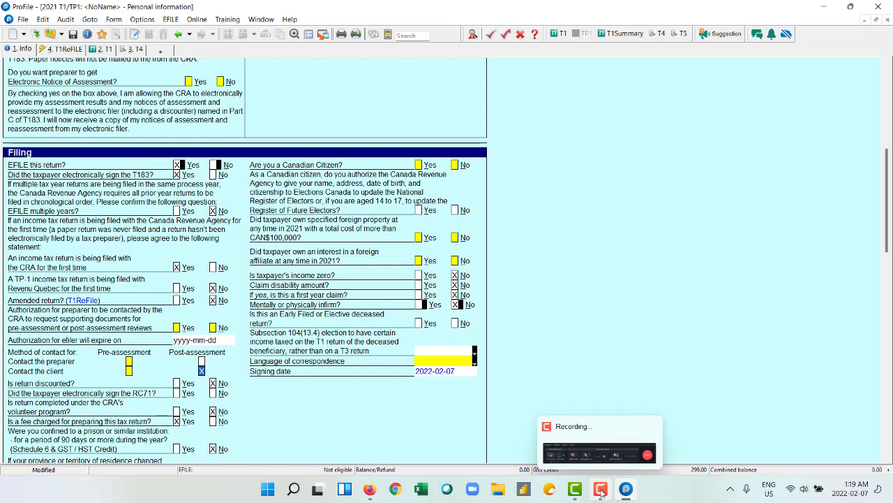
pyautogui.click(651, 466)
pyautogui.click(847, 428)
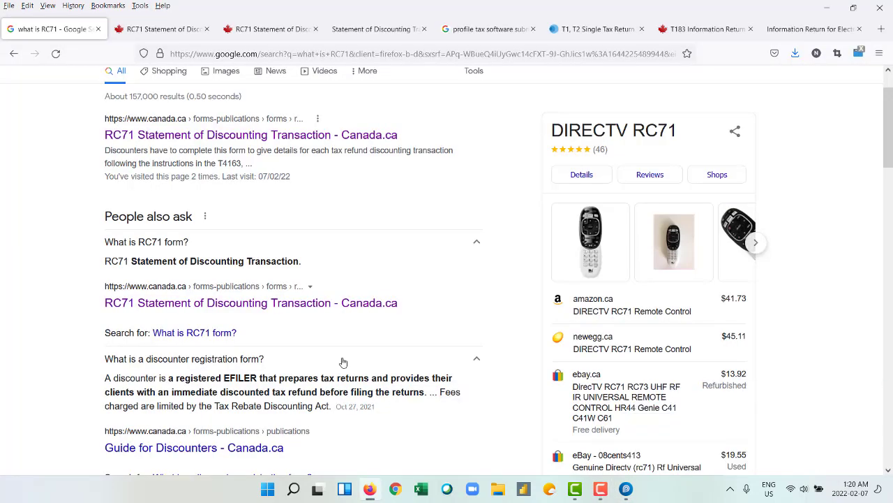
# - Read Google's answers on RC71 and discounters, switch to ProFile and answer No to whether the taxpayer electronically signed the RC71
pyautogui.scroll(-2, 343, 361)
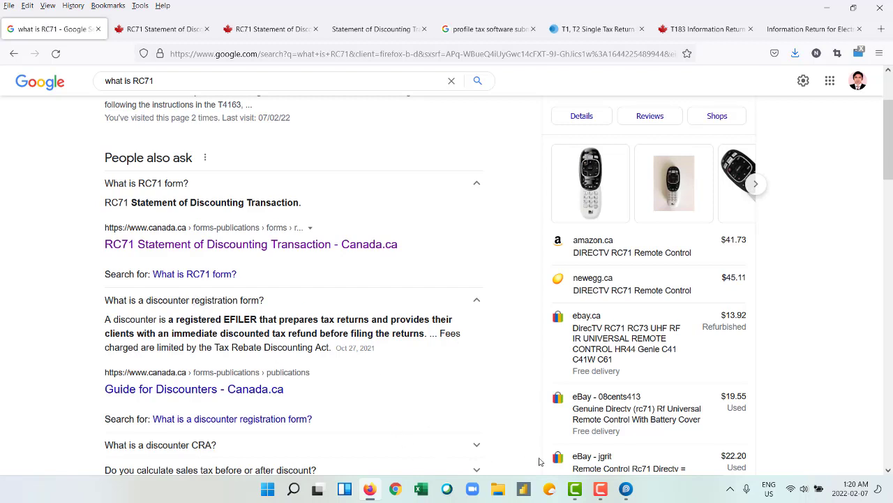
pyautogui.click(626, 488)
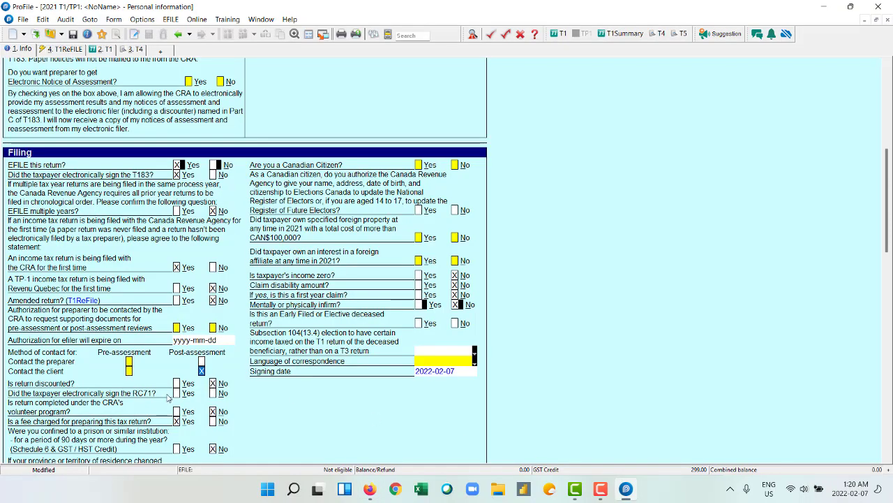
pyautogui.click(213, 393)
# - Review the remaining Filing questions on fees, confinement, province change and home address, and the Federal and Québec confirmation number fields
pyautogui.scroll(-1, 157, 393)
pyautogui.scroll(-2, 157, 392)
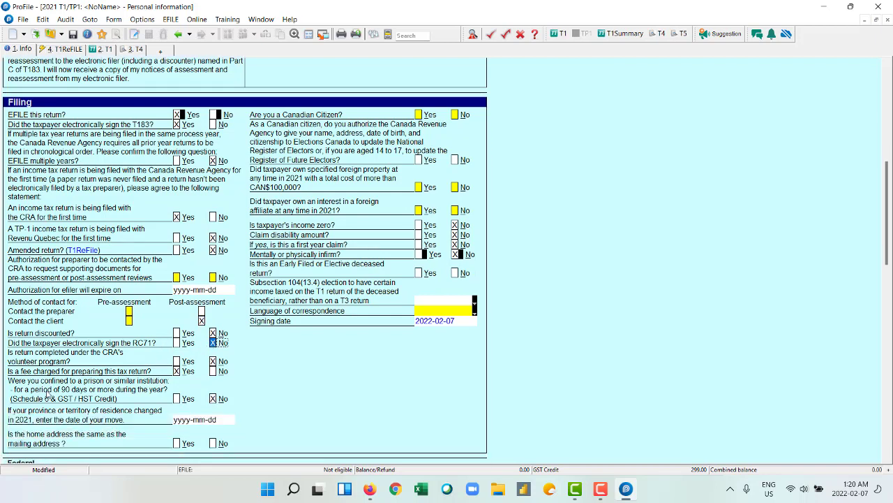
pyautogui.scroll(-1, 198, 418)
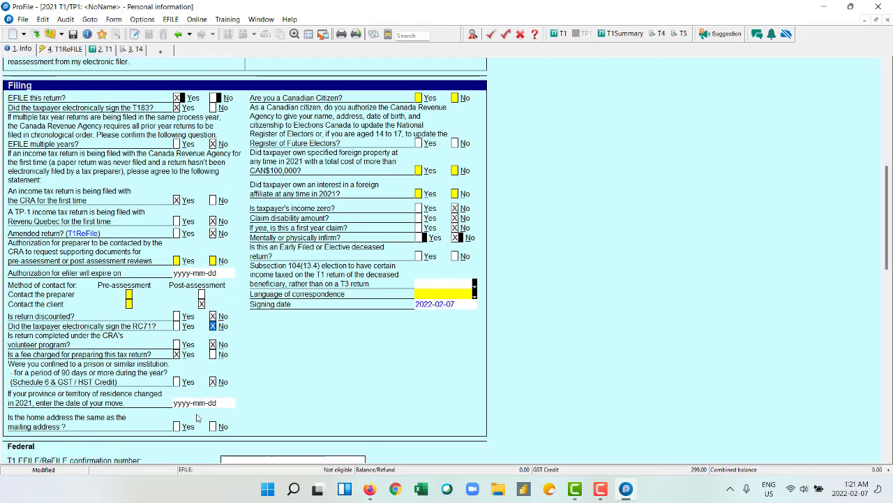
pyautogui.scroll(-2, 196, 417)
pyautogui.scroll(-1, 97, 388)
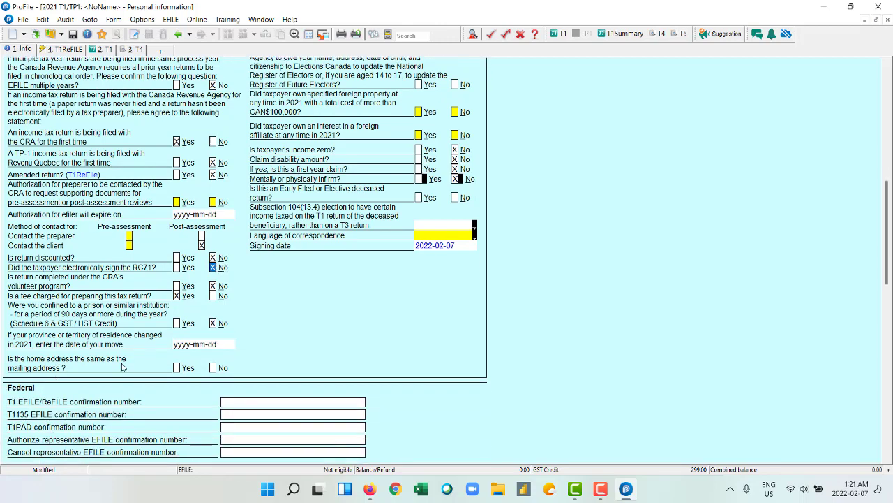
pyautogui.scroll(-3, 122, 366)
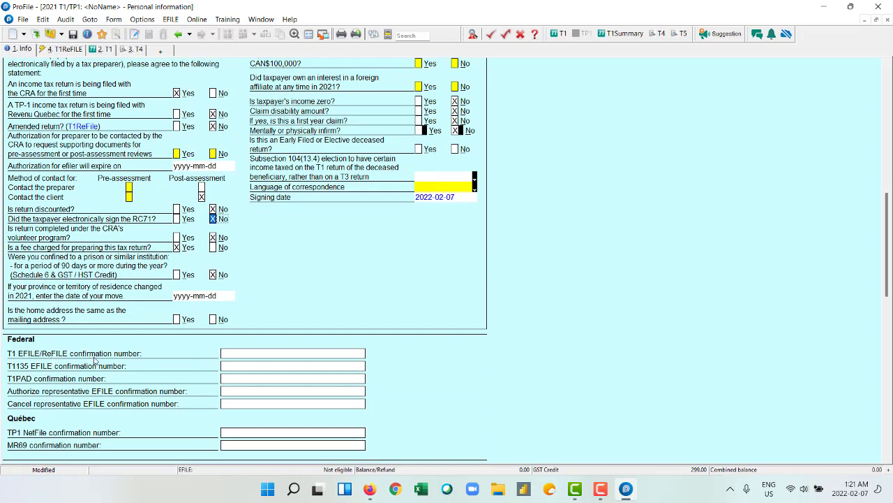
pyautogui.click(234, 352)
pyautogui.scroll(-1, 218, 353)
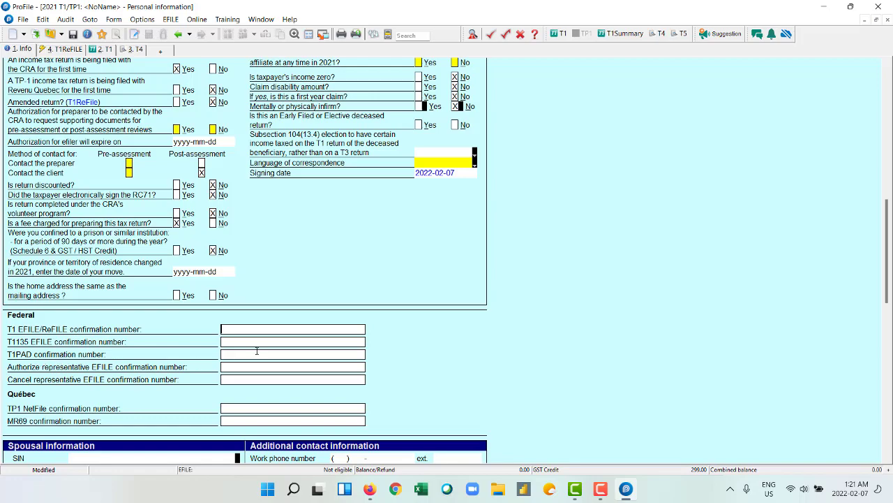
pyautogui.scroll(-5, 258, 351)
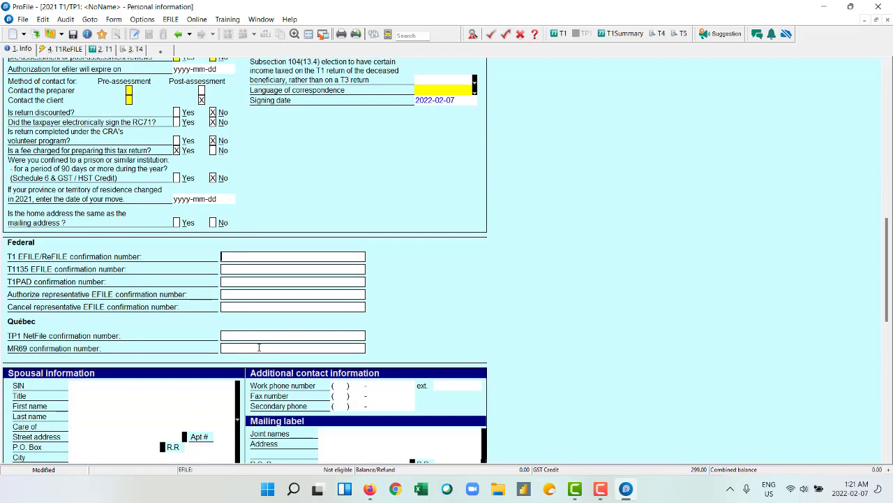
pyautogui.scroll(5, 257, 349)
# - View the Spousal information, Additional contact information and Mailing label sections of the personal information form
pyautogui.scroll(-5, 254, 352)
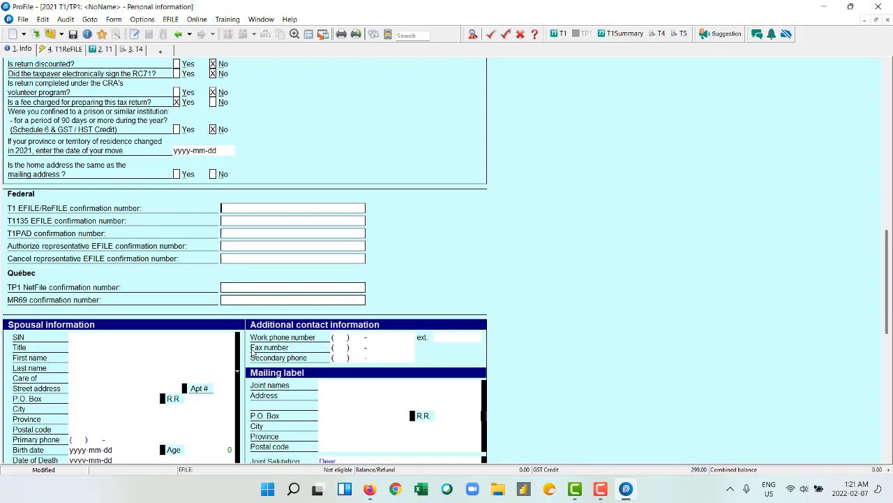
pyautogui.scroll(-2, 84, 352)
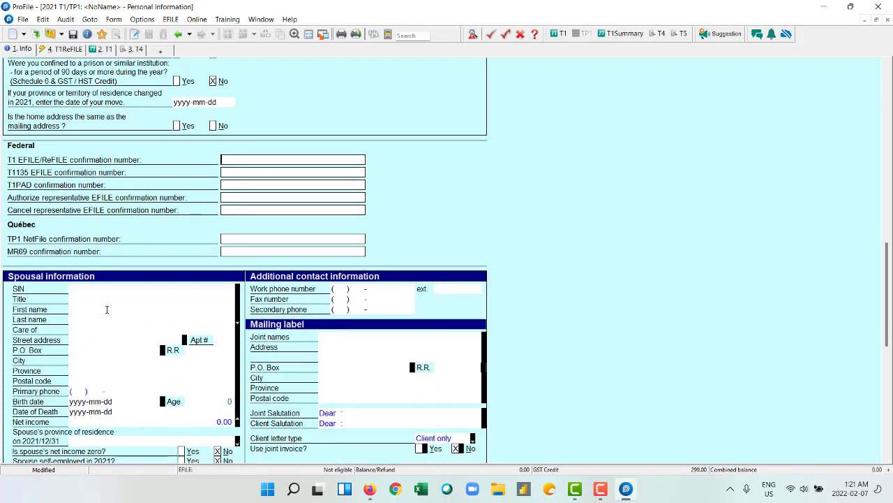
pyautogui.scroll(-2, 104, 303)
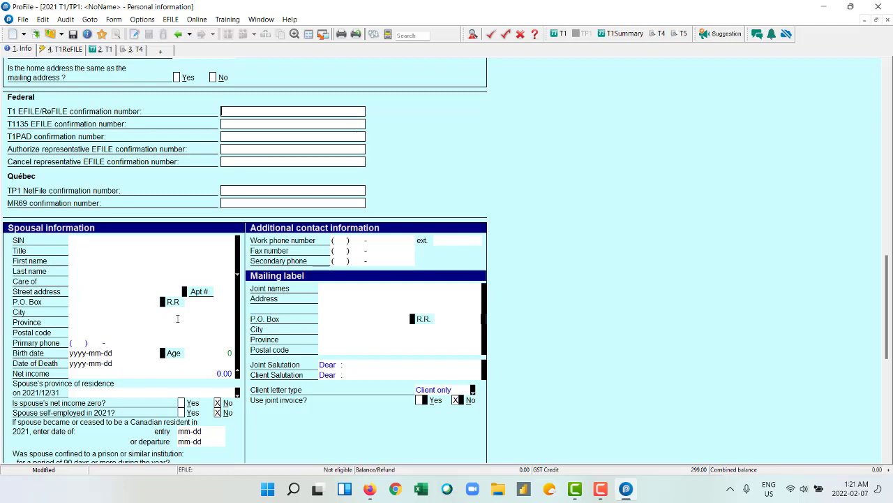
pyautogui.scroll(-2, 290, 317)
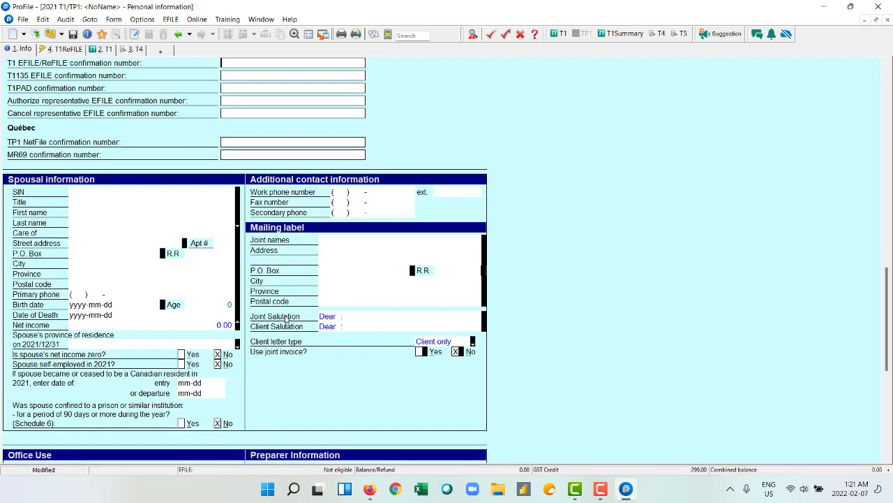
# - Examine the Office Use, Authorization, Type of return, Preparer, Discounter and Trustee information sections at the end of the form
pyautogui.scroll(-6, 286, 319)
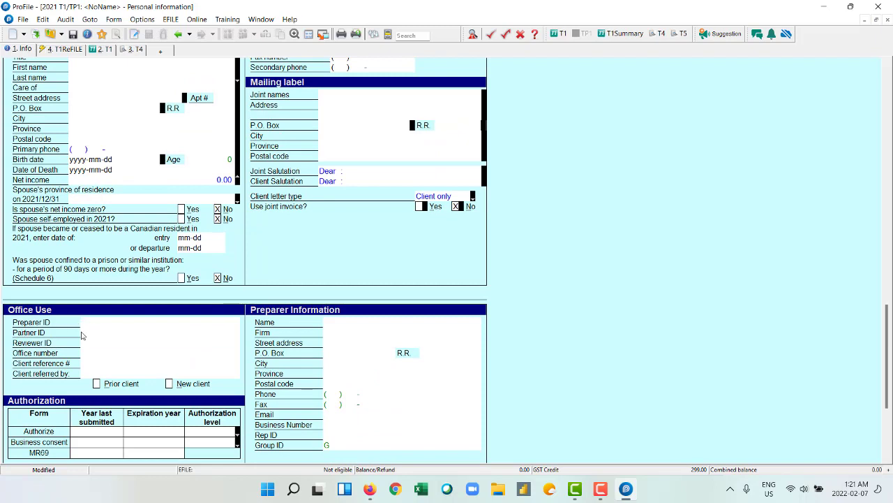
pyautogui.scroll(-1, 99, 347)
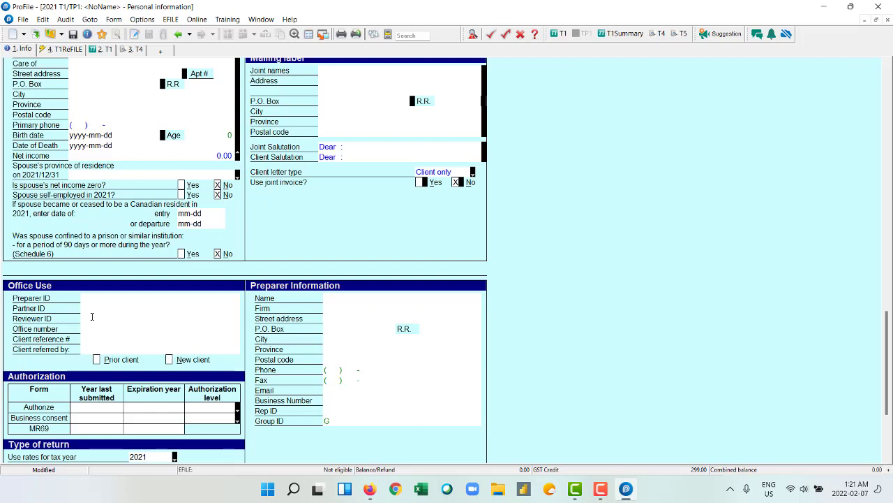
pyautogui.scroll(-3, 92, 316)
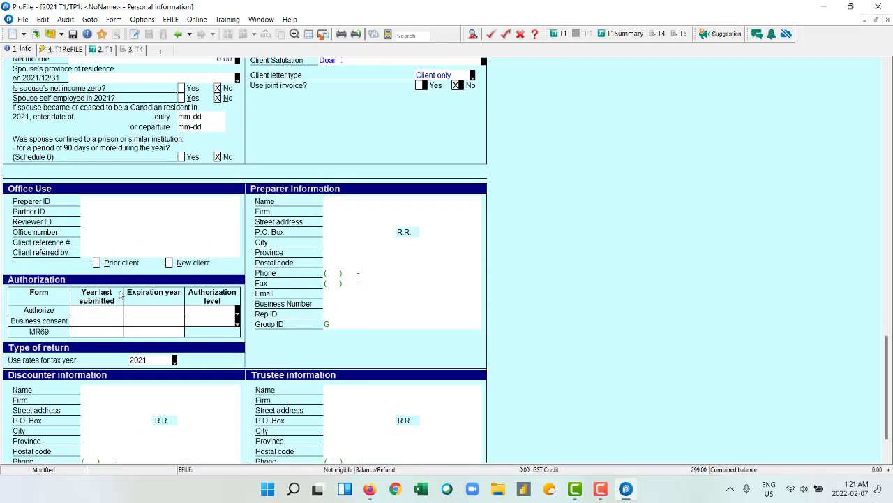
pyautogui.scroll(-1, 120, 293)
pyautogui.scroll(-1, 395, 215)
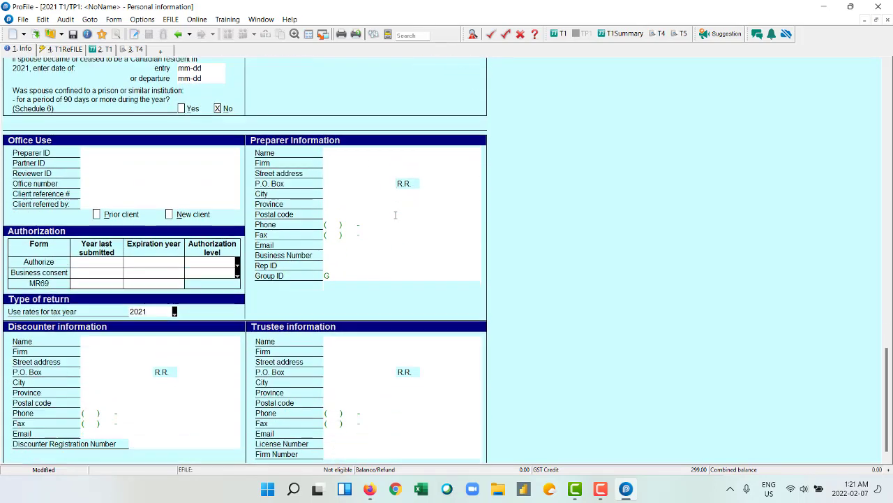
pyautogui.scroll(-1, 395, 215)
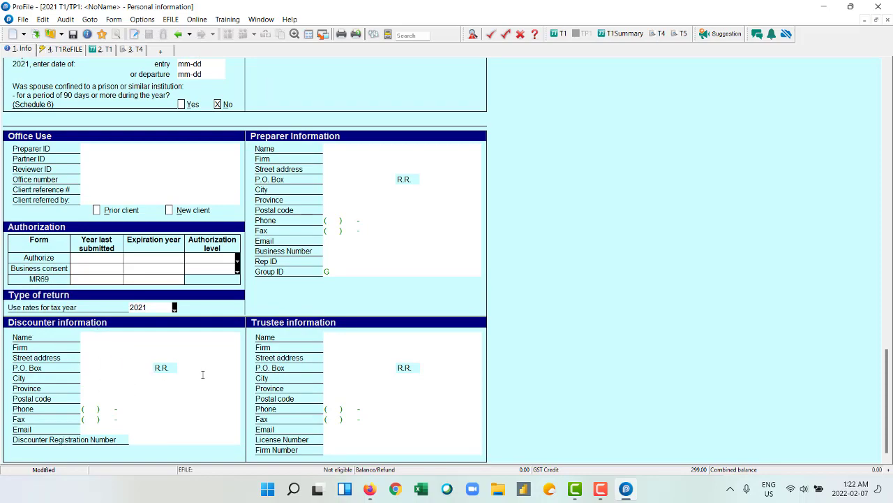
# - Return to the Filing section and recheck its answered and still unanswered questions
pyautogui.scroll(10, 345, 349)
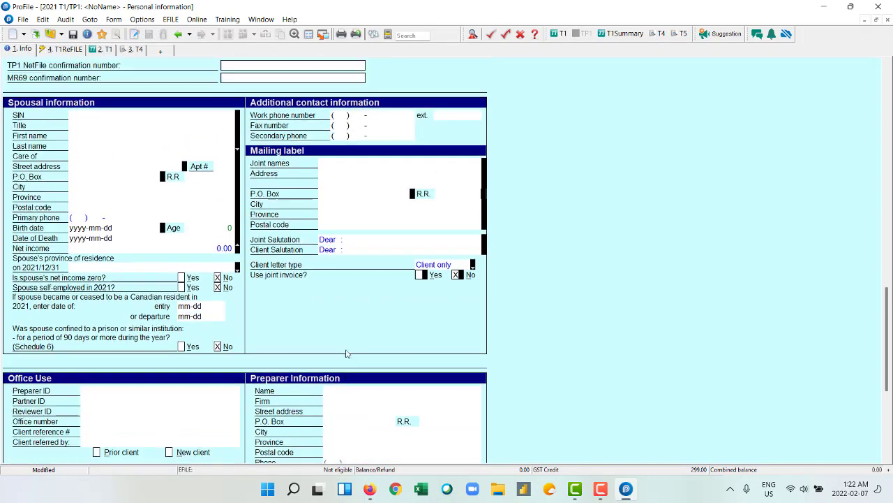
pyautogui.scroll(5, 240, 294)
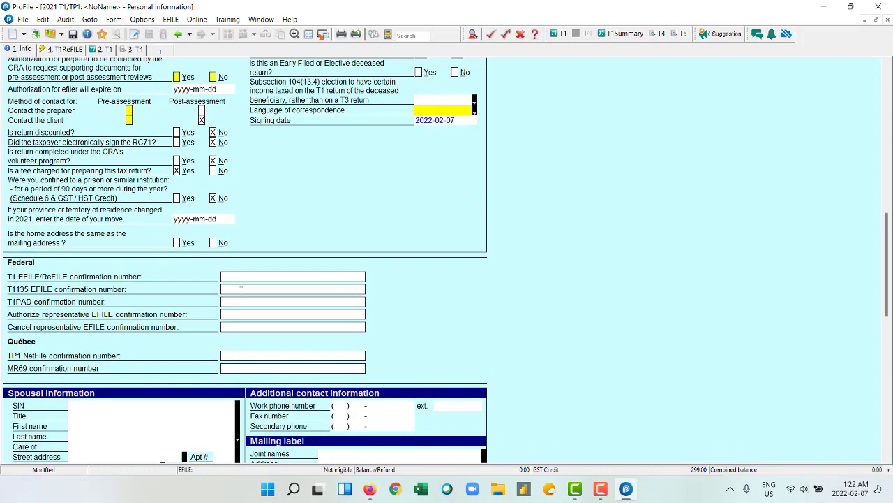
pyautogui.scroll(3, 240, 294)
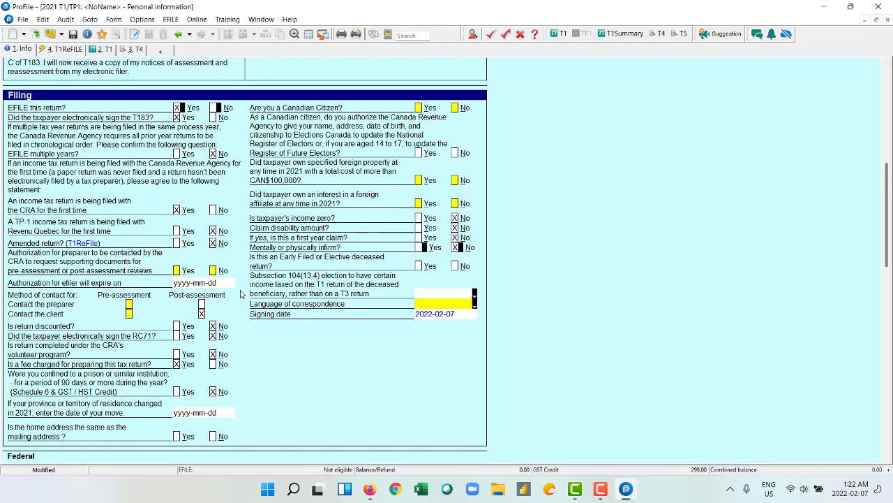
pyautogui.scroll(1, 399, 250)
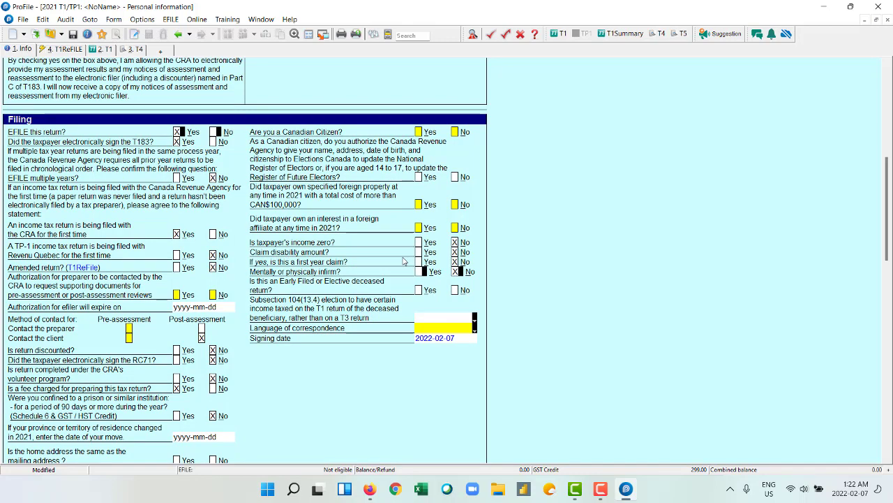
pyautogui.scroll(1, 390, 184)
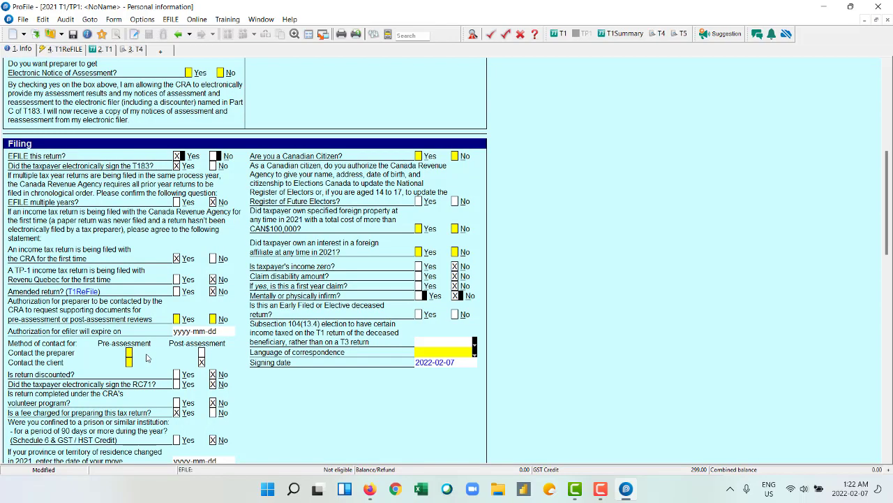
pyautogui.scroll(6, 147, 357)
pyautogui.scroll(-5, 147, 357)
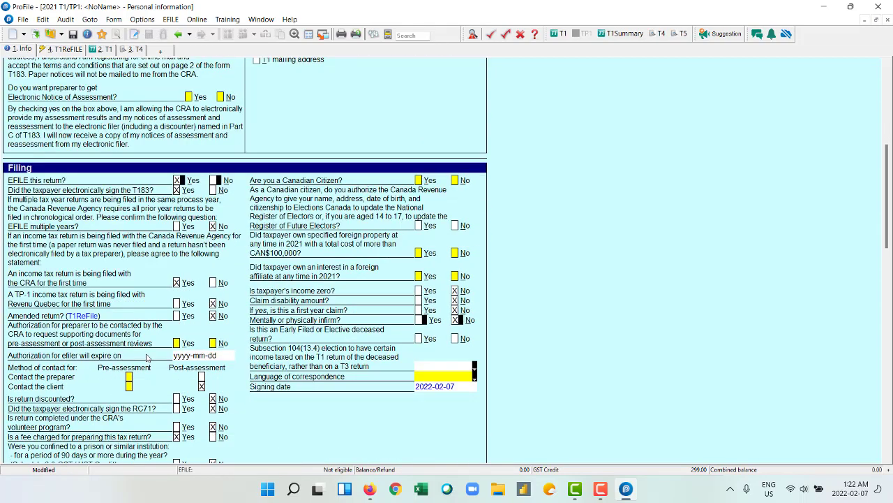
pyautogui.scroll(-2, 147, 358)
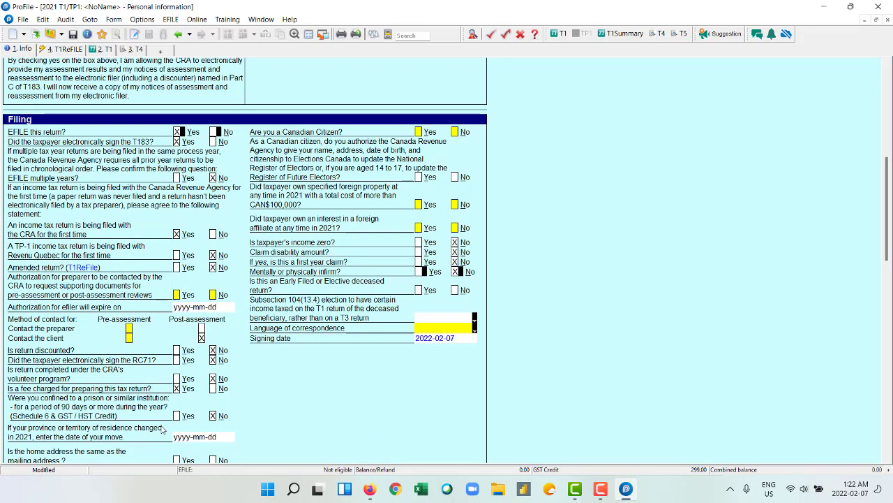
pyautogui.scroll(-3, 162, 429)
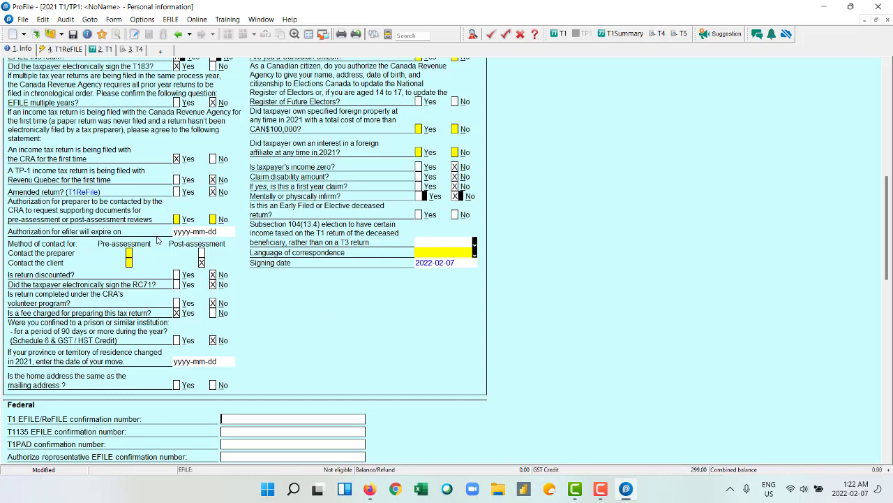
# - View the T1 ReFILE Request worksheet and open the T1 jacket at its Identification section
pyautogui.click(72, 50)
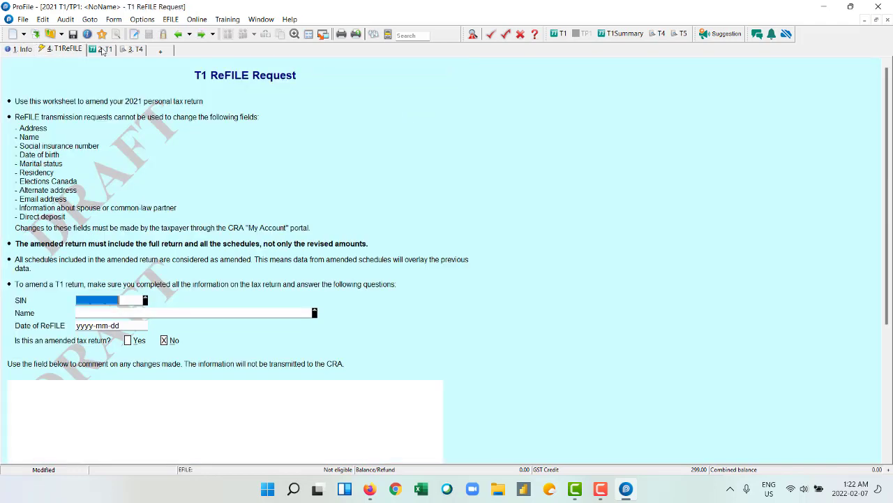
pyautogui.click(101, 50)
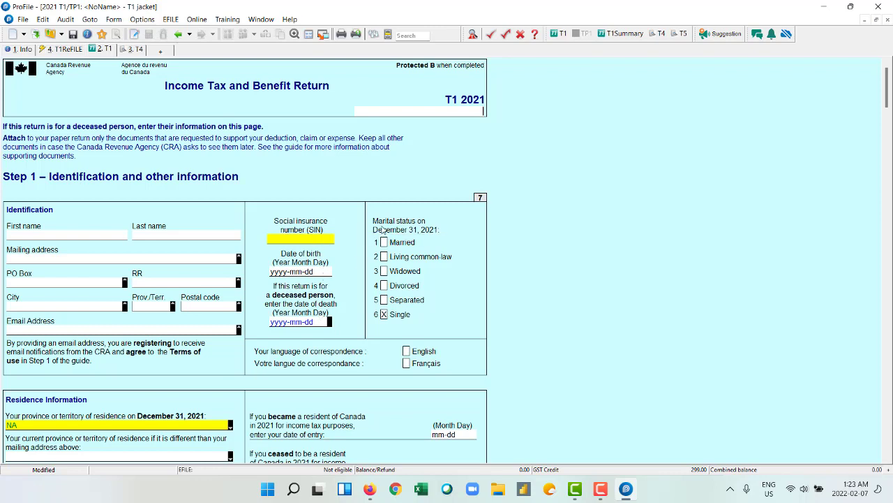
# - Review Step 1 of the T1 jacket, from Identification and Residence Information through spouse's information, Elections Canada, Indian Act and Foreign property
pyautogui.scroll(-1, 199, 254)
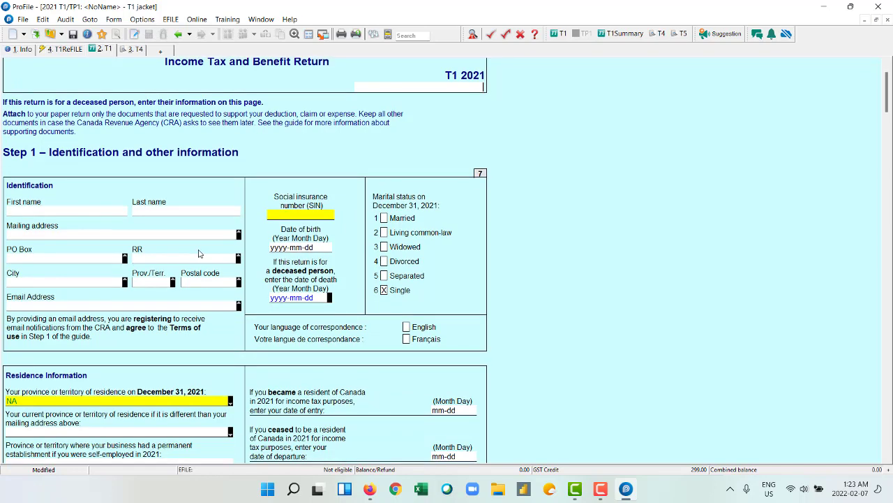
pyautogui.scroll(1, 199, 254)
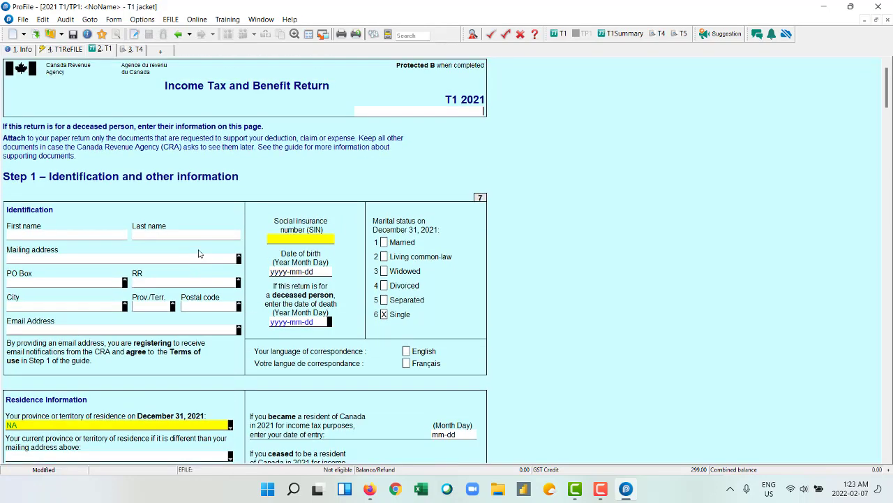
pyautogui.scroll(-2, 199, 254)
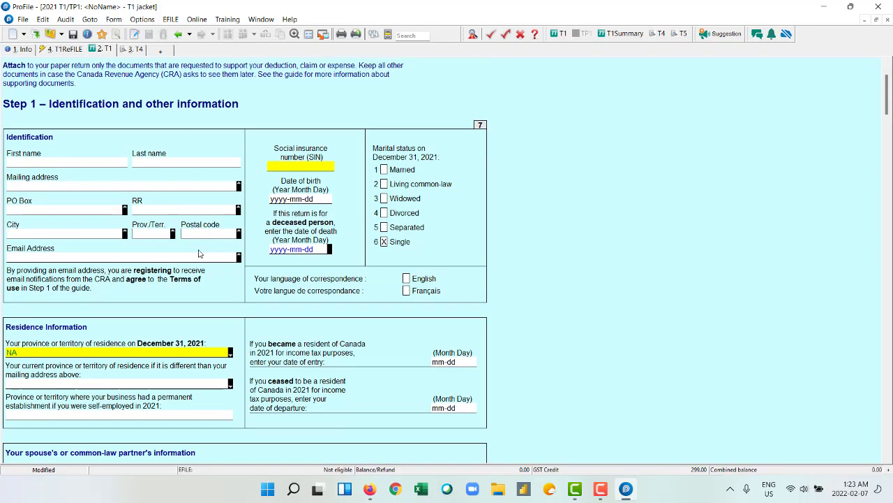
pyautogui.scroll(-6, 199, 254)
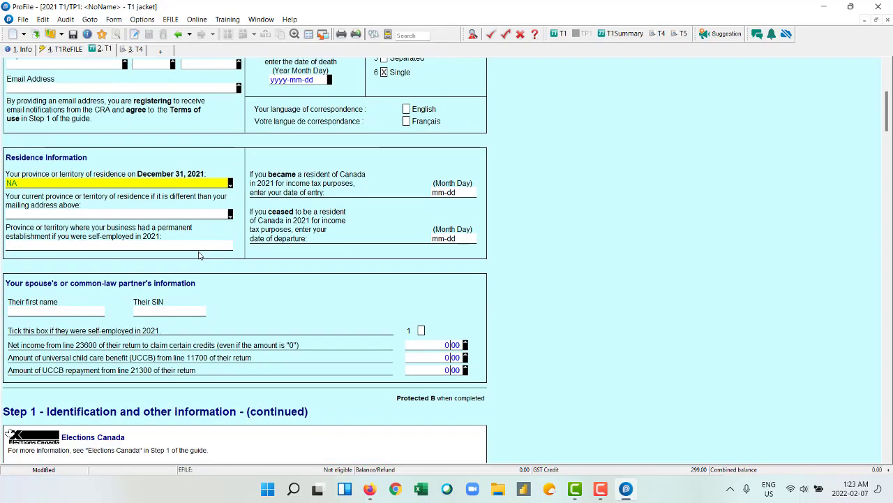
pyautogui.scroll(-2, 188, 256)
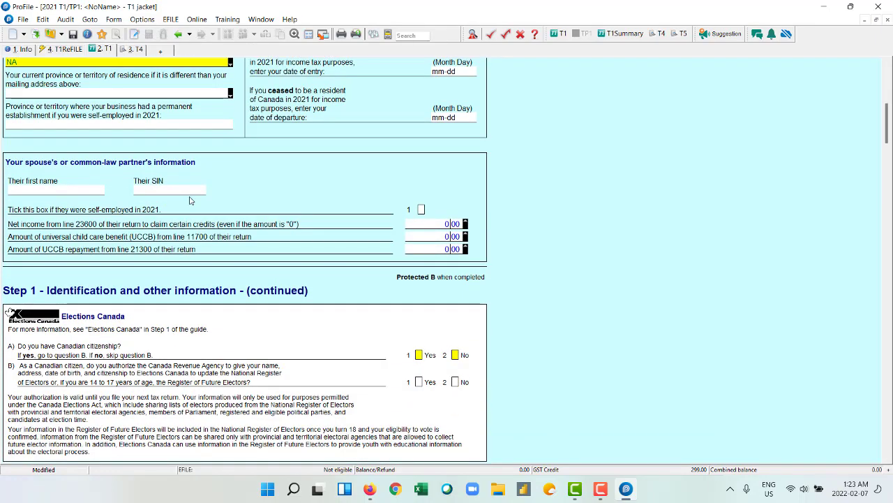
pyautogui.scroll(-2, 260, 250)
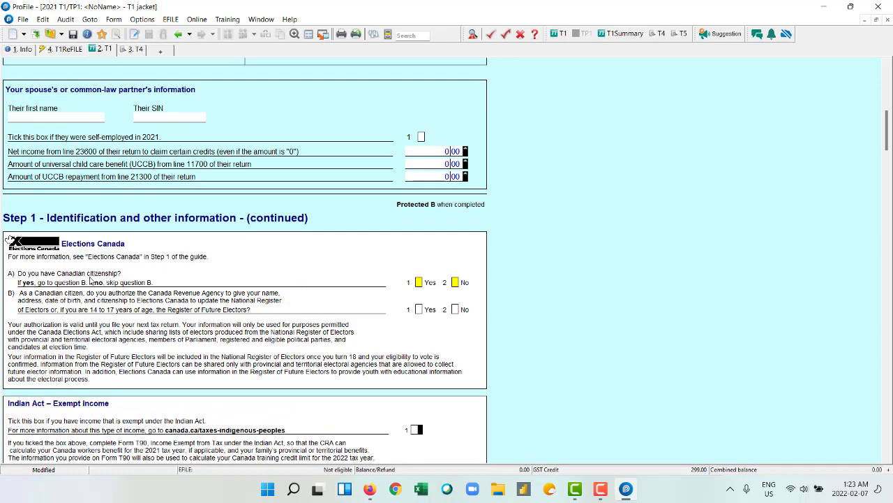
pyautogui.scroll(-9, 284, 312)
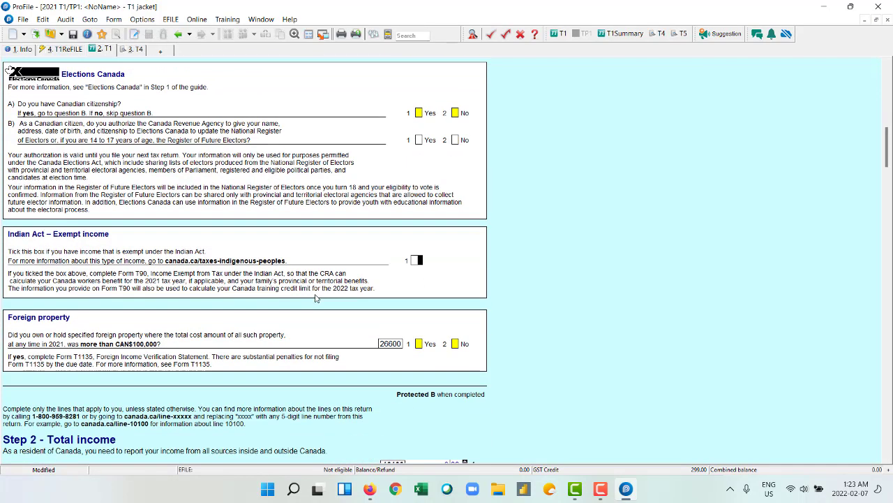
# - Open the T4 slip from employment income line 10100 and examine its entry boxes from Description to the end of Other information
pyautogui.scroll(-2, 307, 298)
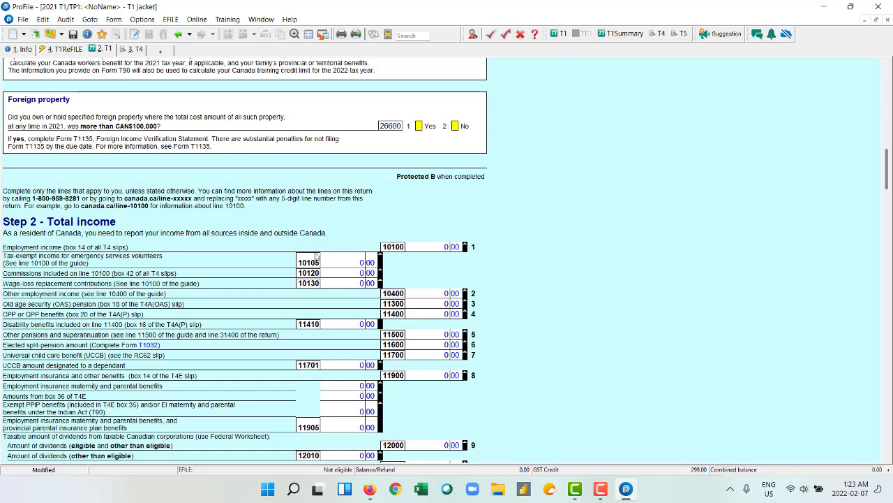
pyautogui.doubleClick(438, 247)
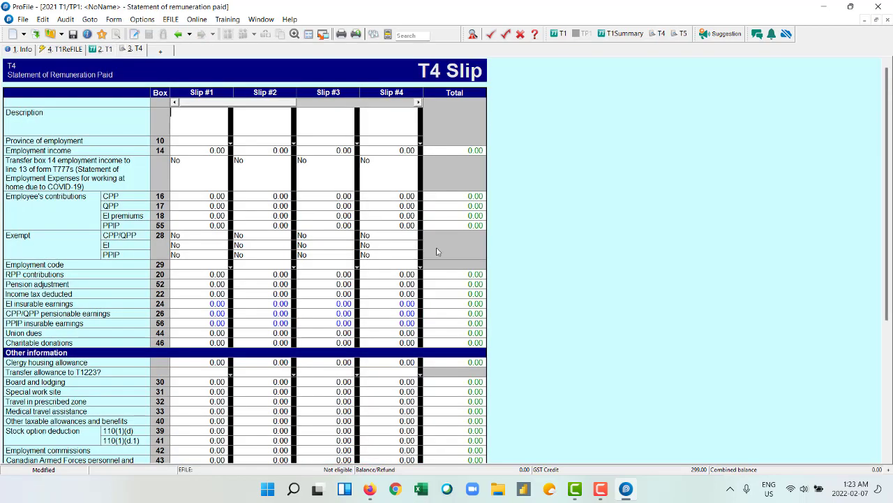
pyautogui.click(192, 122)
pyautogui.press('Tab')
pyautogui.scroll(-1, 229, 316)
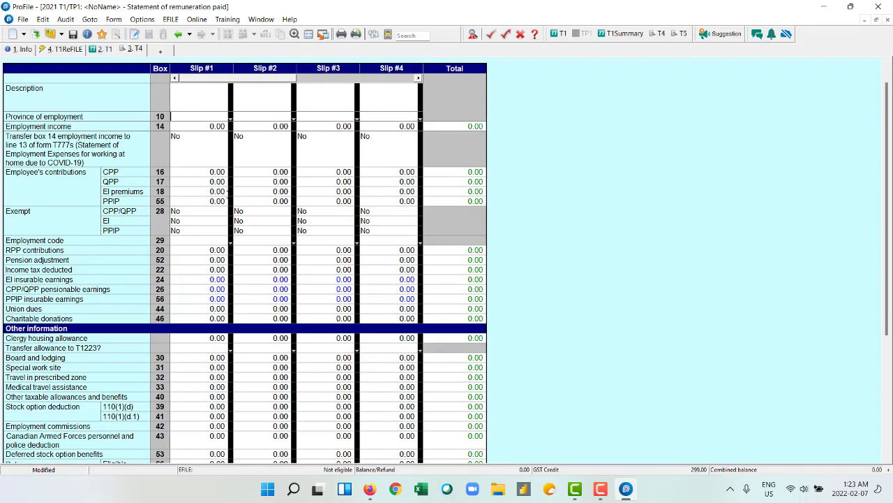
pyautogui.scroll(1, 213, 139)
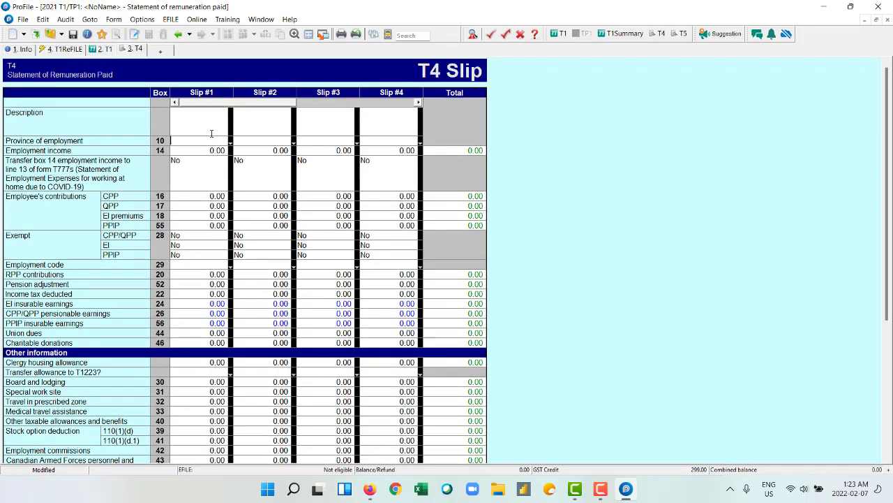
pyautogui.scroll(-6, 212, 133)
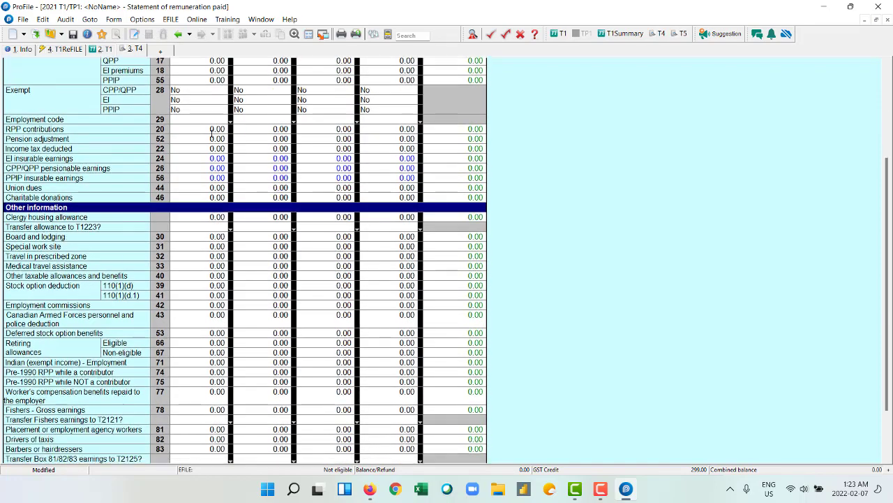
pyautogui.scroll(-3, 212, 133)
pyautogui.scroll(9, 210, 140)
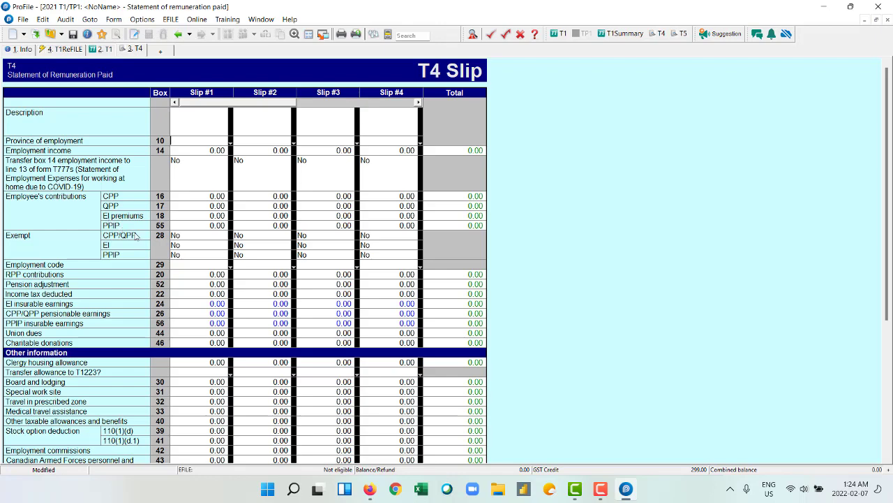
# - Go through the T4 slip's deduction and Other information boxes again and return to the T1 jacket's Total income section
pyautogui.scroll(-2, 171, 249)
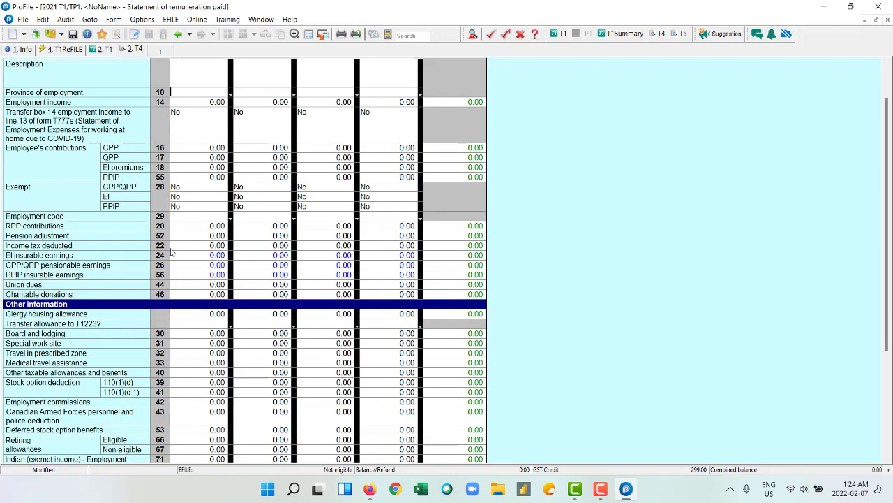
pyautogui.scroll(-1, 171, 252)
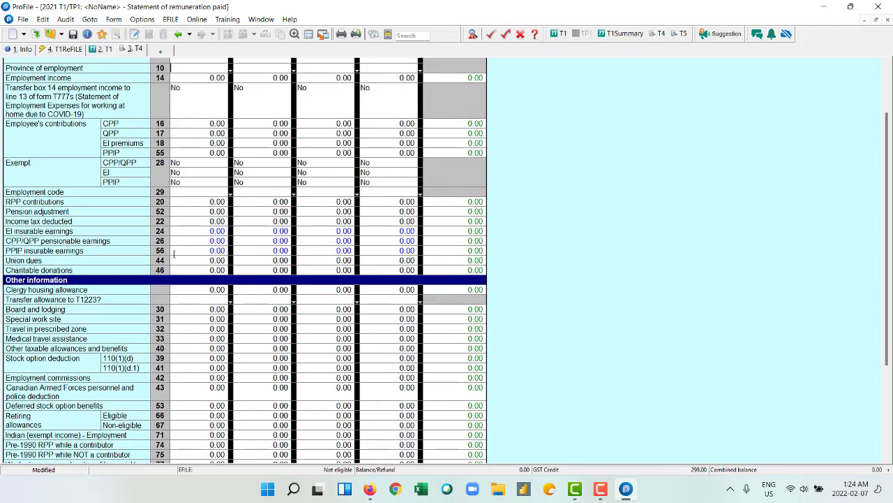
pyautogui.scroll(-4, 133, 298)
pyautogui.scroll(-2, 82, 292)
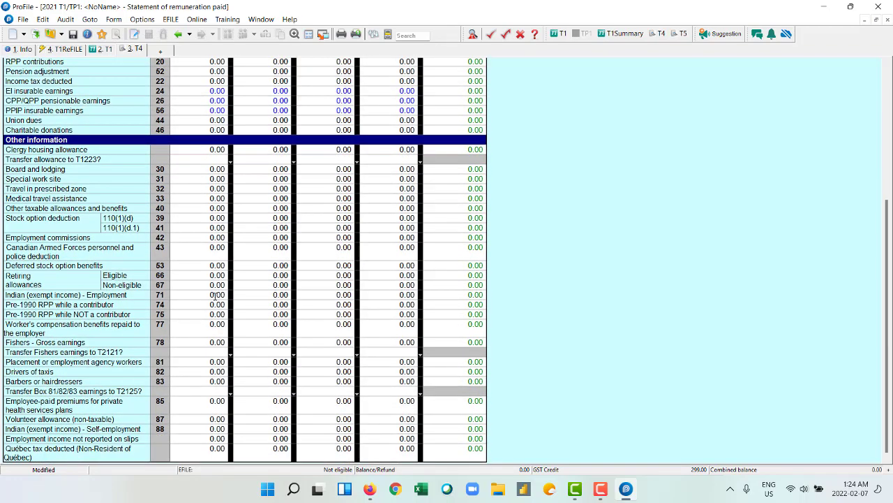
pyautogui.scroll(5, 216, 294)
pyautogui.click(104, 48)
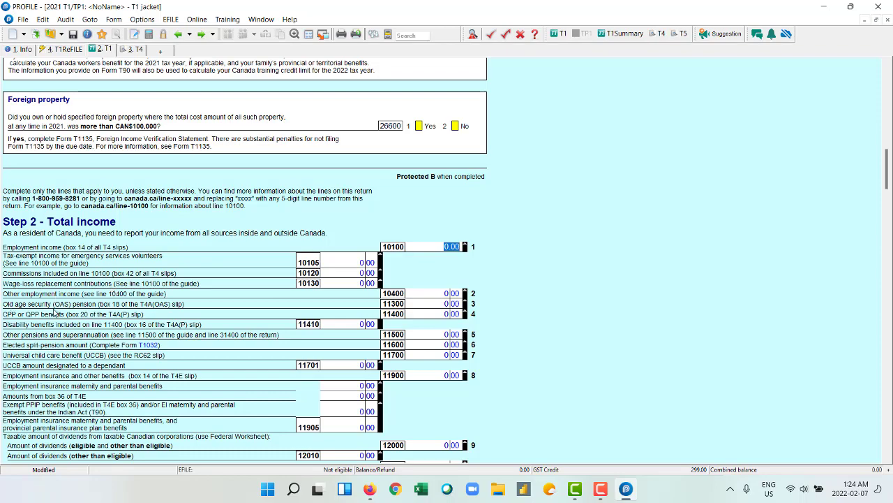
# - Open the Summary of Rental Income from net rental income line 12600, view it, and return to the T1 jacket
pyautogui.scroll(-3, 55, 314)
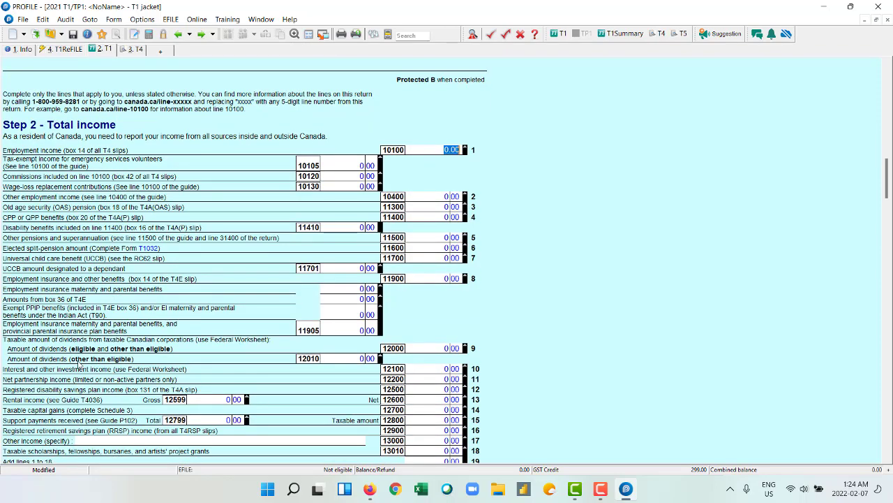
pyautogui.scroll(-2, 111, 335)
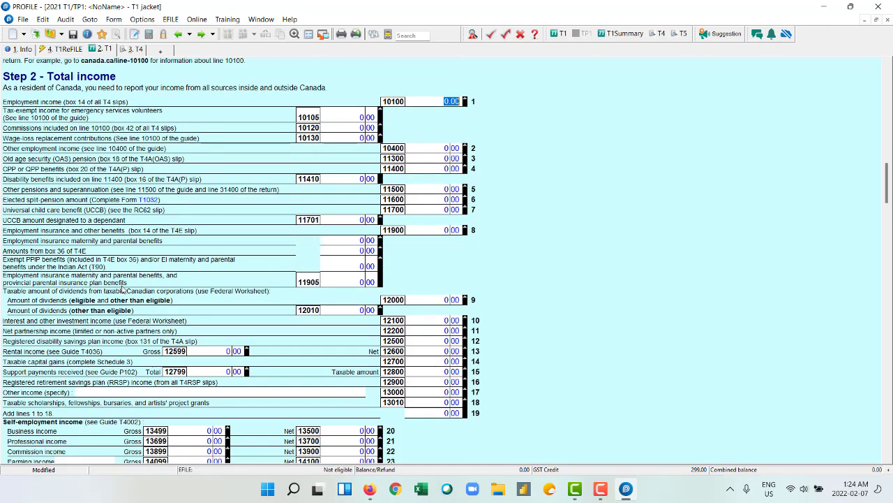
pyautogui.doubleClick(443, 350)
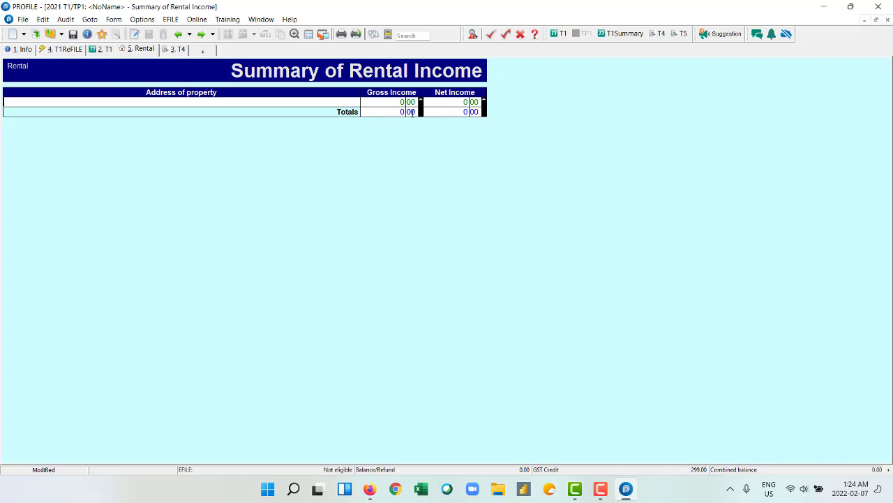
pyautogui.click(104, 55)
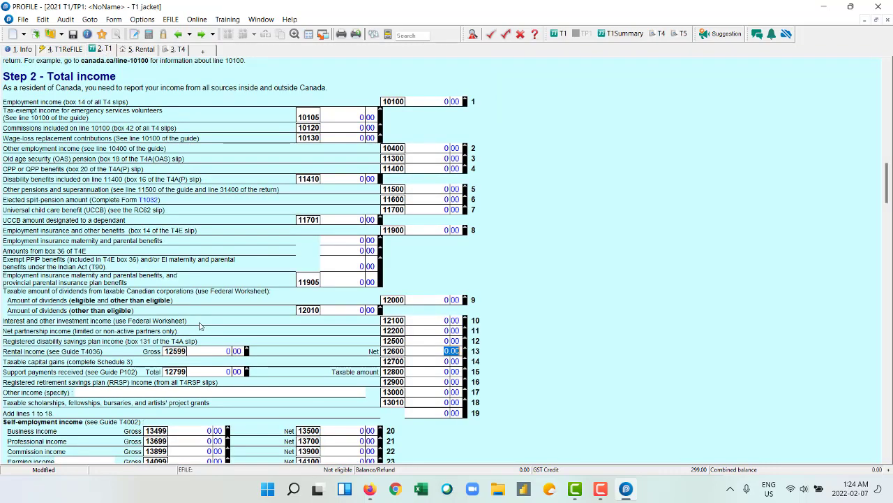
# - View the T4A(P) slip behind CPP or QPP benefits line 11400 and return to the T1 jacket
pyautogui.scroll(-1, 148, 322)
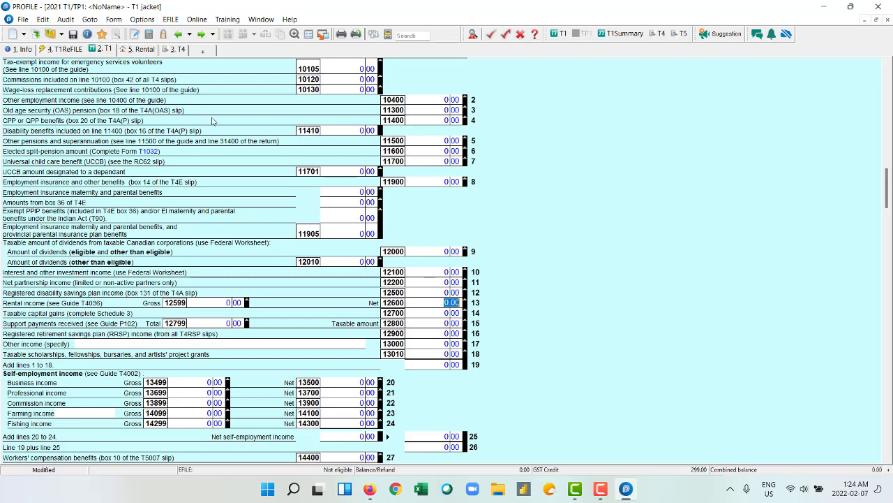
pyautogui.doubleClick(436, 120)
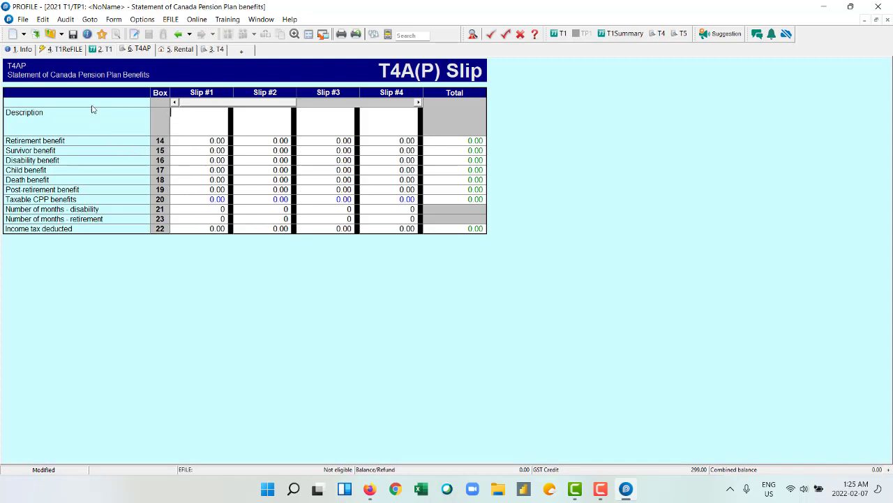
pyautogui.click(101, 49)
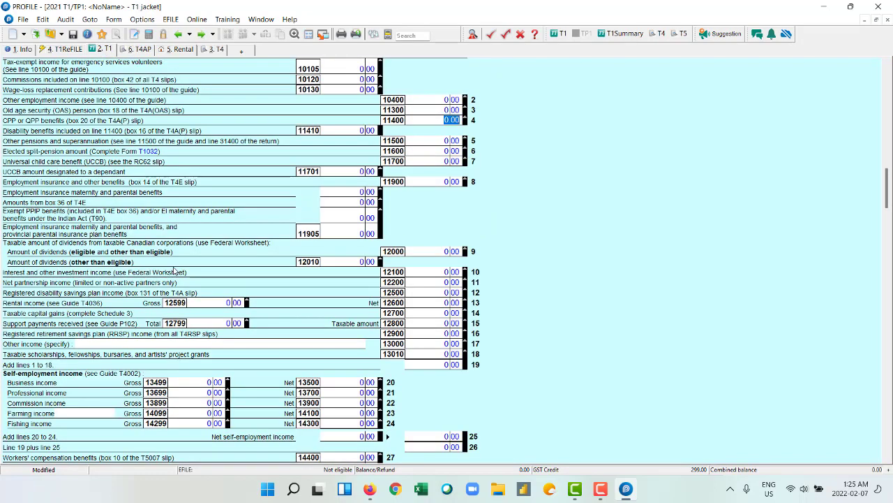
# - Open the Other income form from line 10400, examine its employment, pension, dividend and interest sections, and return to the T1 jacket
pyautogui.scroll(2, 174, 271)
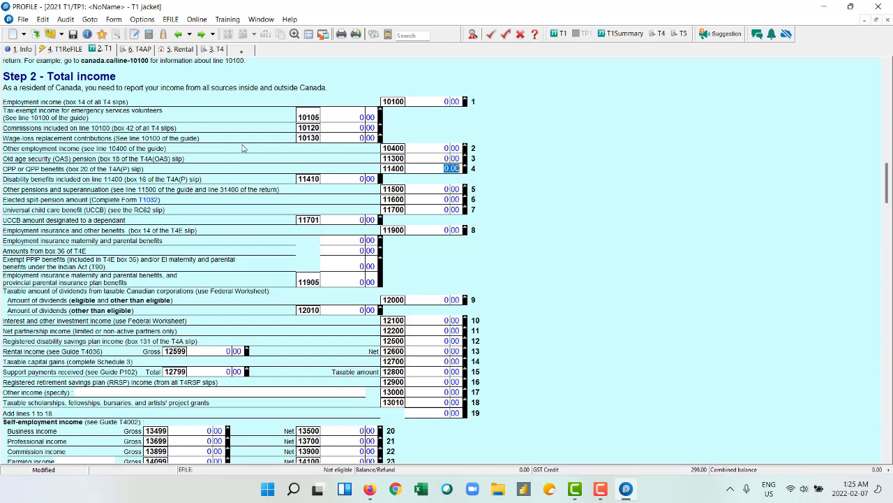
pyautogui.doubleClick(444, 148)
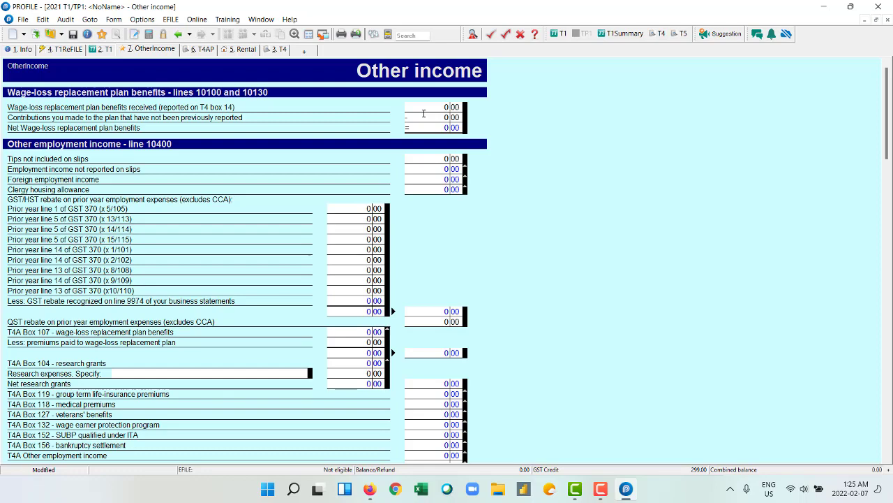
pyautogui.scroll(-5, 382, 174)
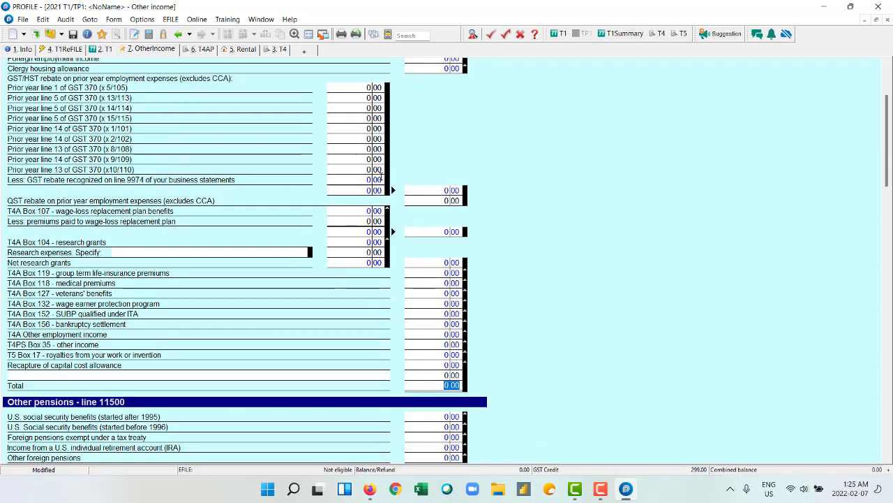
pyautogui.scroll(-4, 383, 179)
pyautogui.scroll(-4, 314, 171)
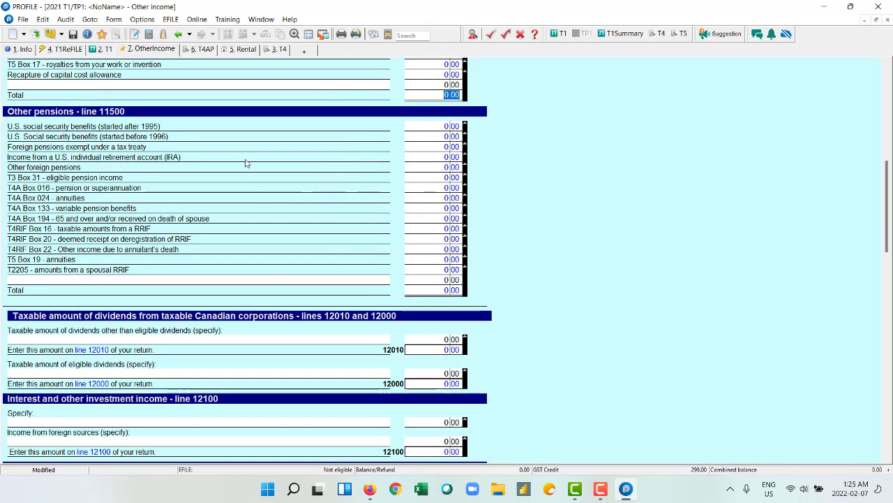
pyautogui.click(104, 49)
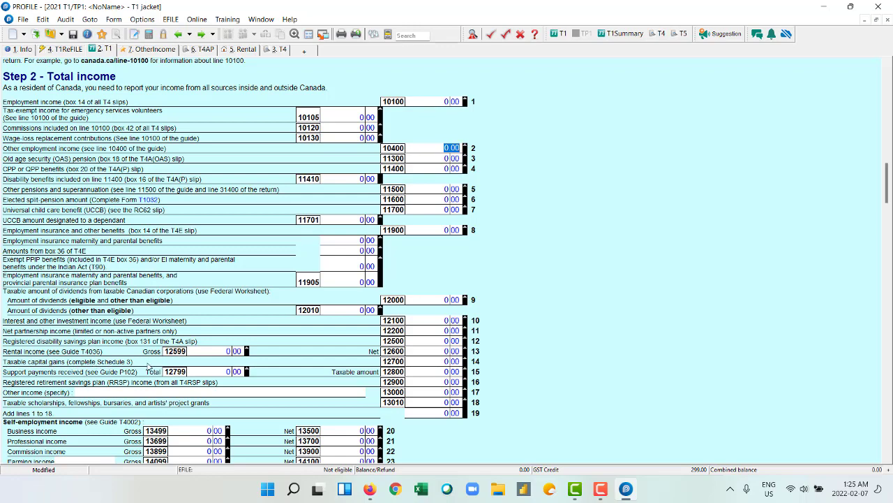
# - Open Schedule 3 from taxable capital gains line 12700 and examine its property type sections 1 to 8 and gain calculation lines
pyautogui.doubleClick(439, 360)
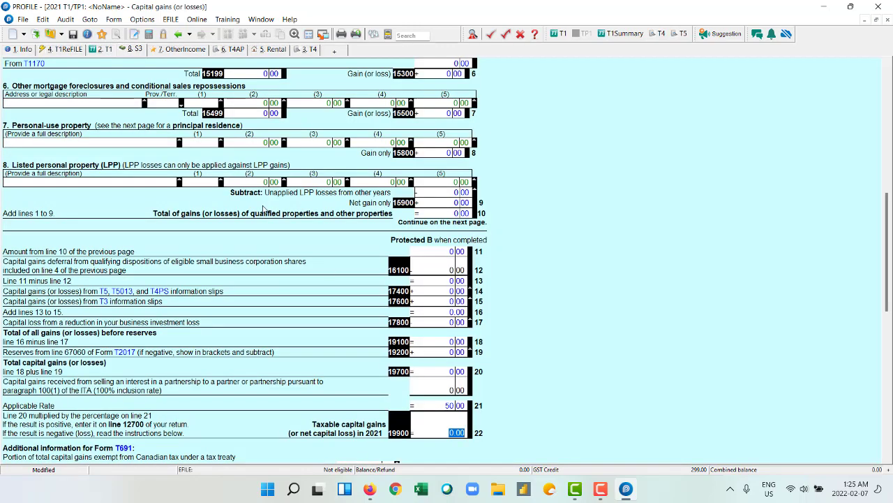
pyautogui.scroll(8, 263, 207)
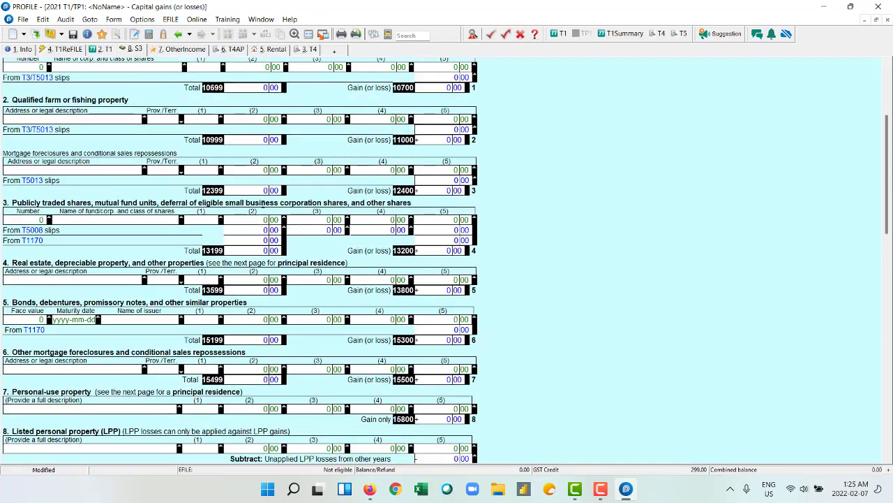
pyautogui.scroll(-5, 264, 208)
pyautogui.scroll(-1, 264, 208)
pyautogui.scroll(8, 264, 208)
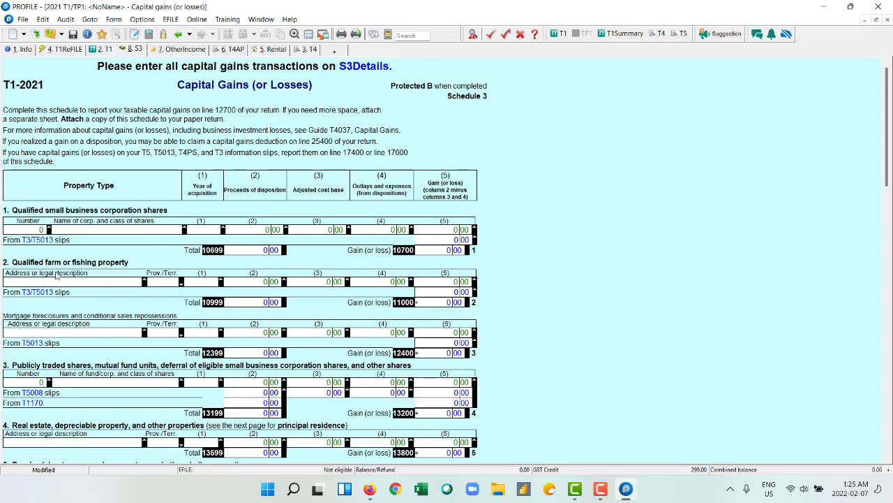
pyautogui.scroll(-3, 79, 295)
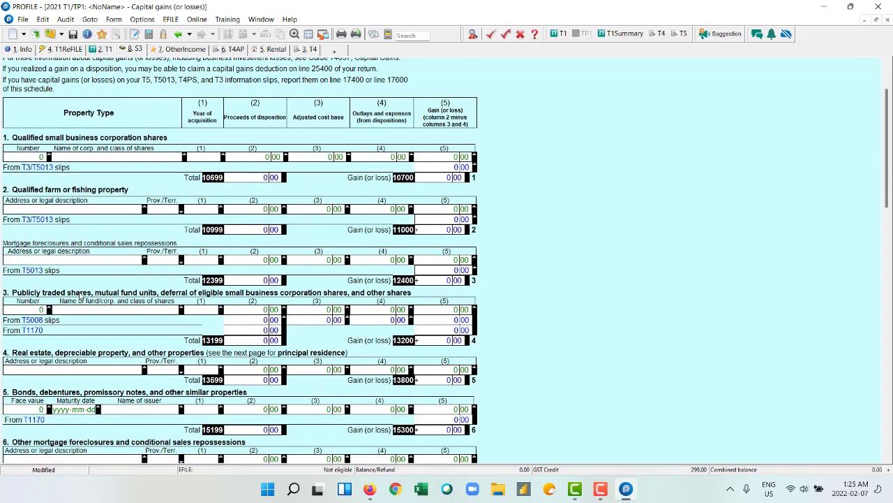
pyautogui.scroll(-3, 80, 296)
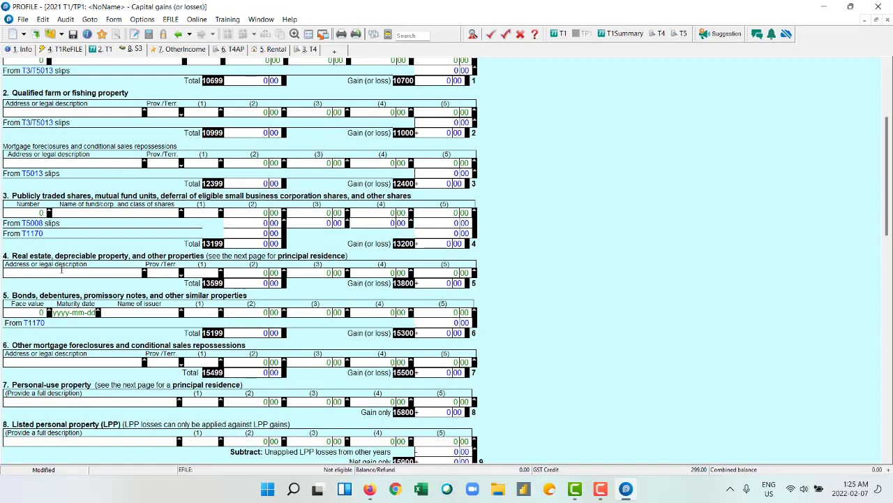
pyautogui.scroll(-2, 59, 273)
pyautogui.scroll(-3, 60, 276)
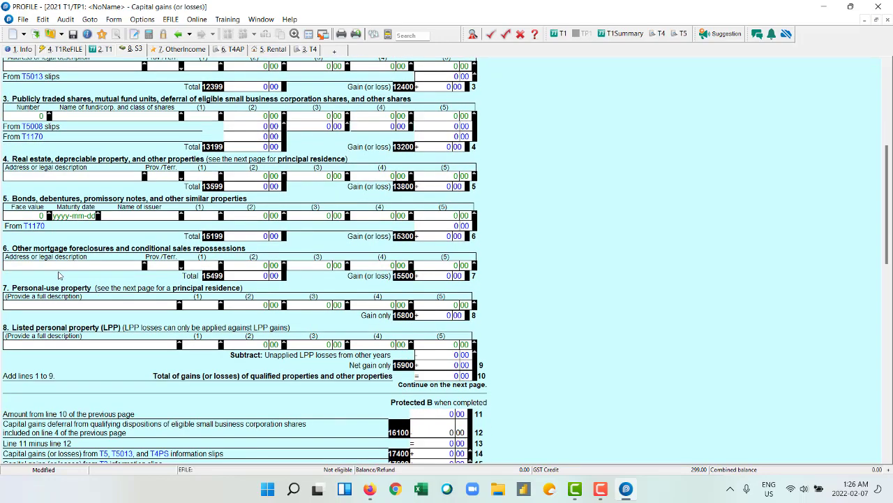
# - Examine the rest of Schedule 3 through the principal residence designation section and return to the T1 jacket
pyautogui.scroll(-9, 59, 275)
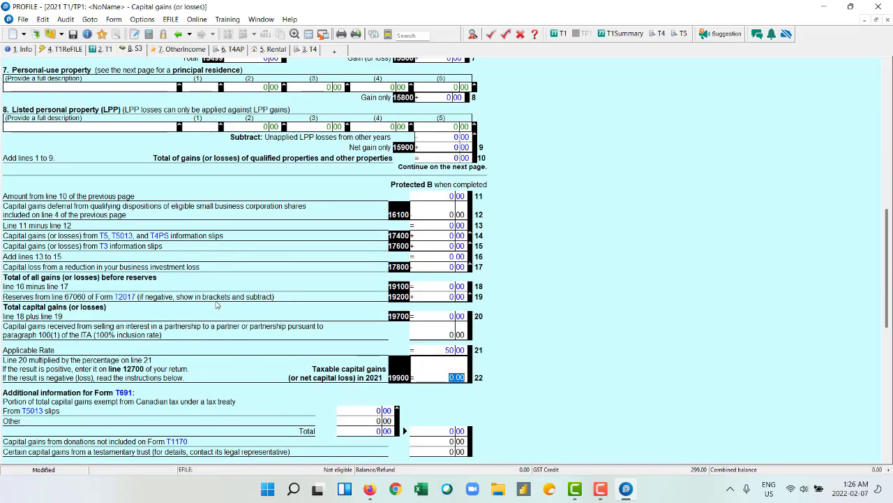
pyautogui.scroll(-13, 216, 305)
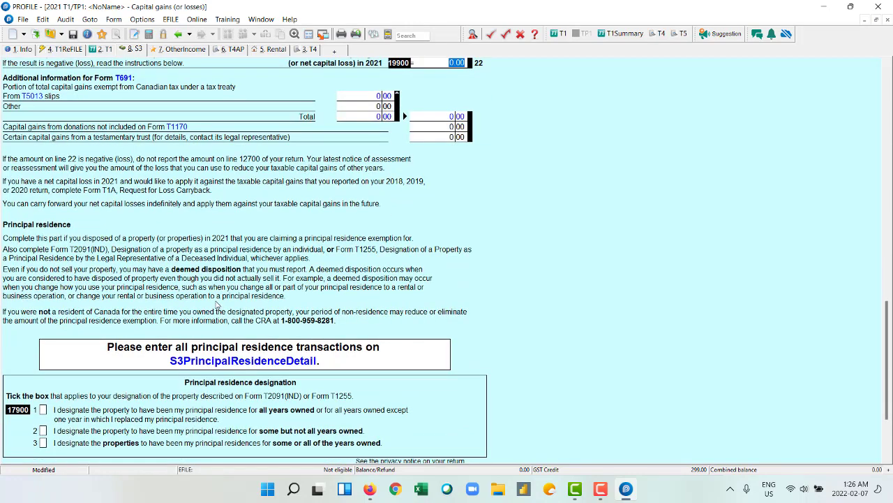
pyautogui.scroll(-5, 217, 305)
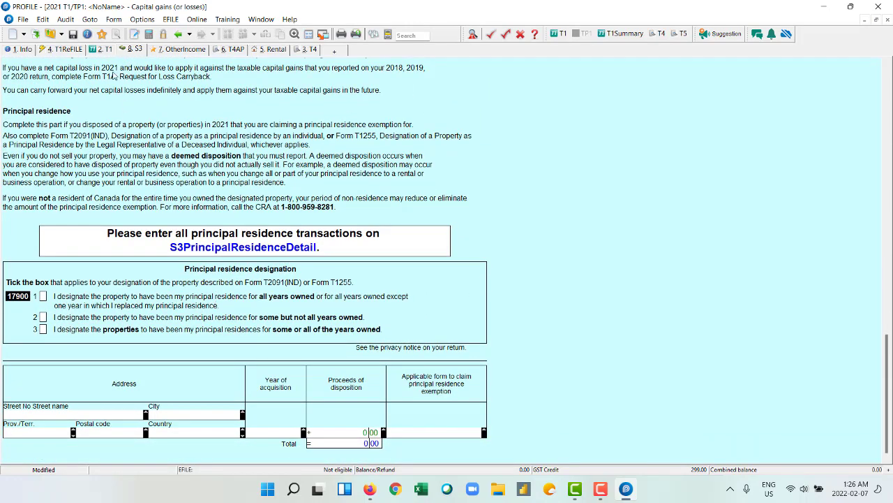
pyautogui.click(103, 50)
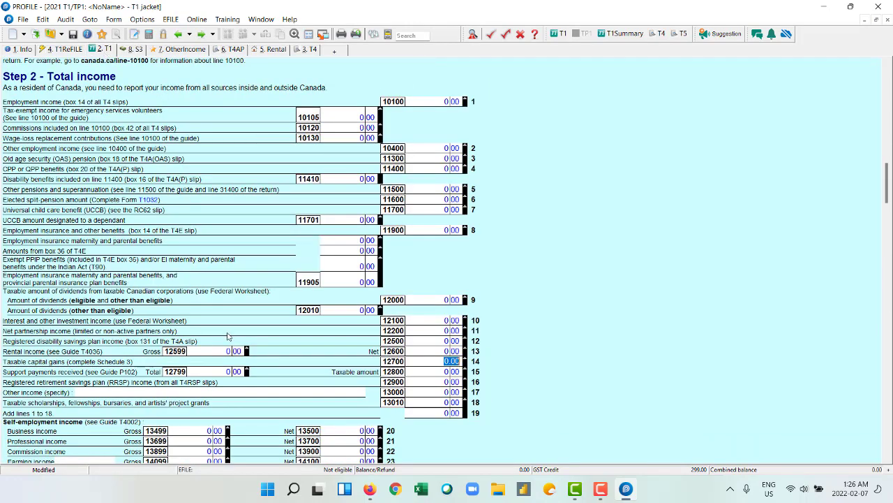
# - Open the Other income form from scholarships line 13010 and examine its partnership, RRSP, other income and scholarship sections
pyautogui.scroll(-3, 227, 336)
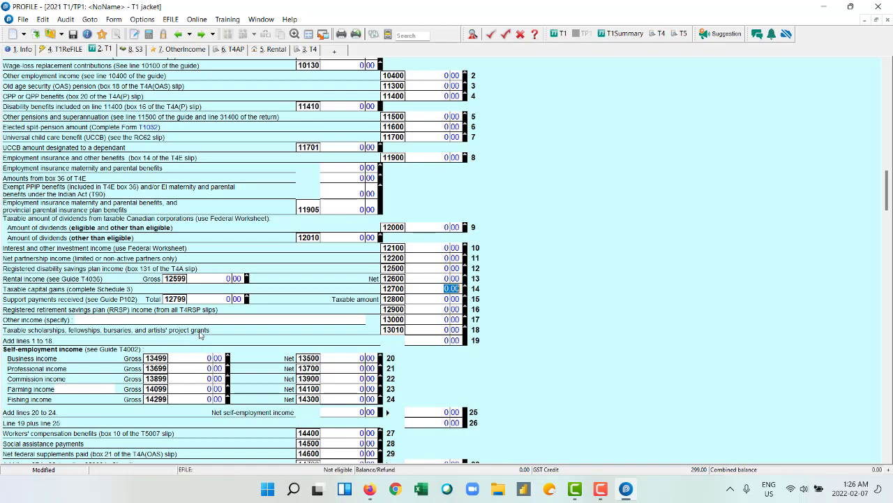
pyautogui.doubleClick(436, 328)
pyautogui.scroll(15, 274, 279)
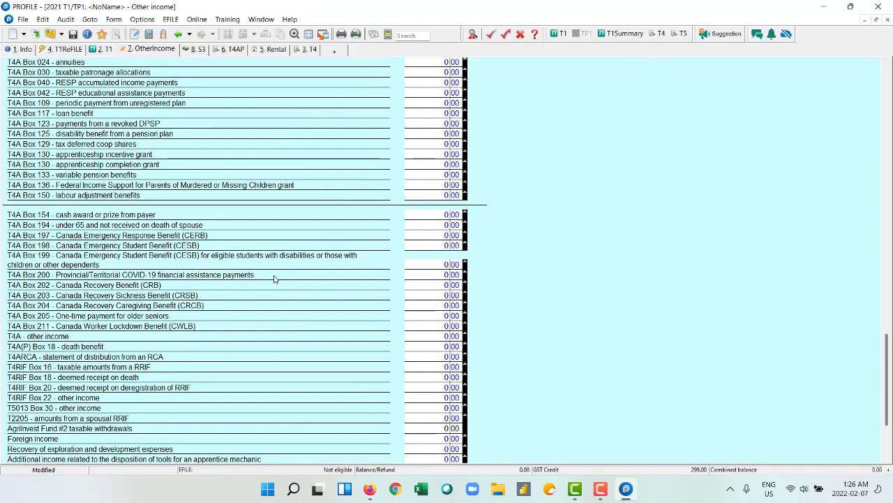
pyautogui.scroll(15, 274, 279)
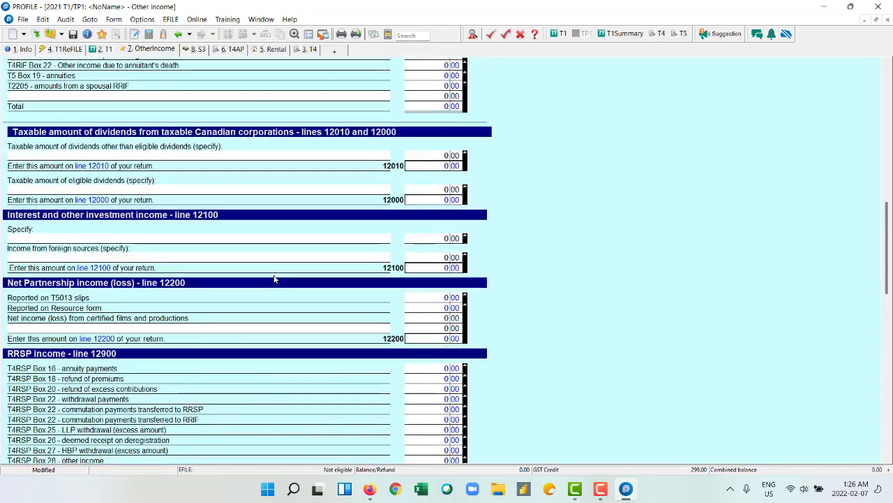
pyautogui.scroll(-15, 238, 273)
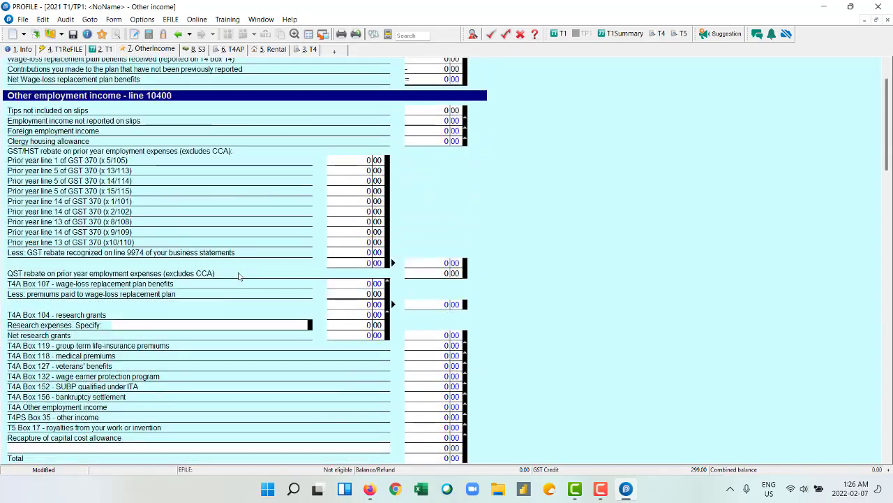
pyautogui.scroll(-4, 237, 273)
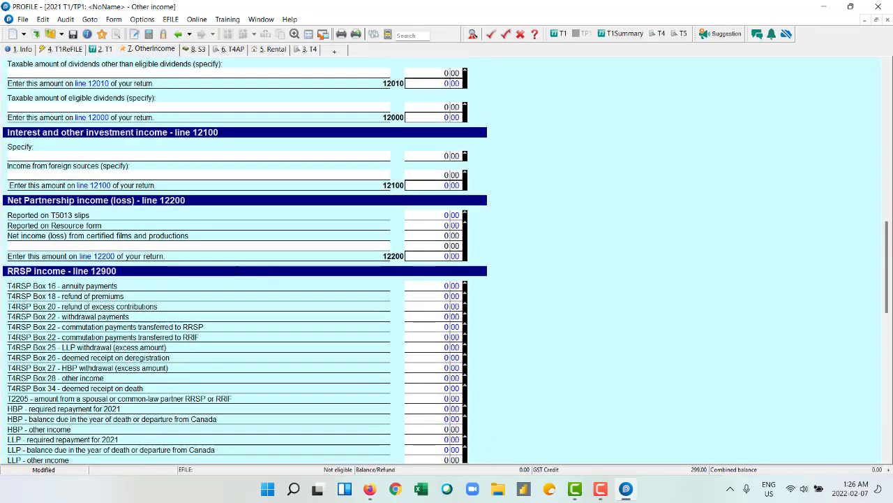
pyautogui.scroll(-8, 168, 262)
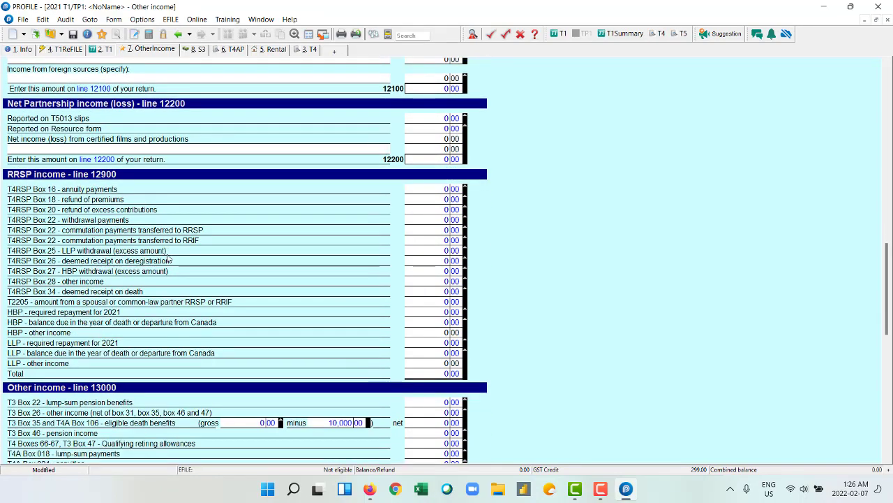
pyautogui.scroll(-12, 168, 262)
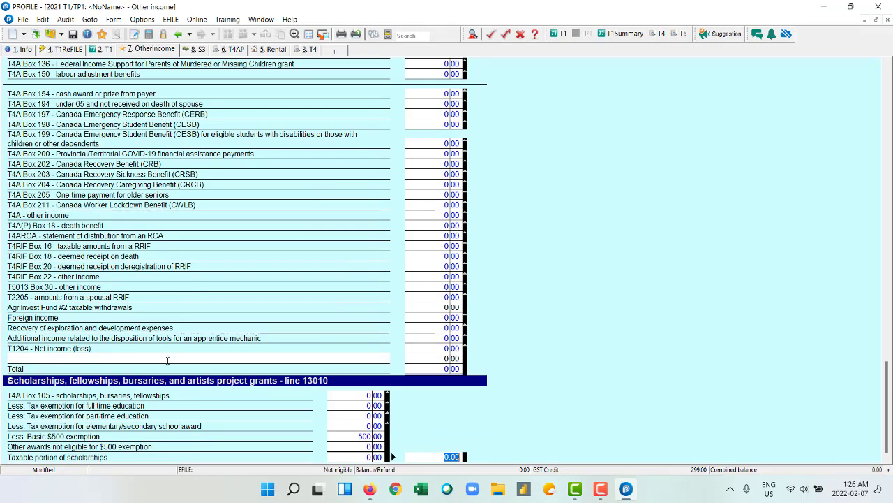
# - View the T4A slip behind the box 105 scholarships, bursaries and fellowships amount and return to the T1 jacket
pyautogui.scroll(2, 134, 396)
pyautogui.scroll(-2, 176, 400)
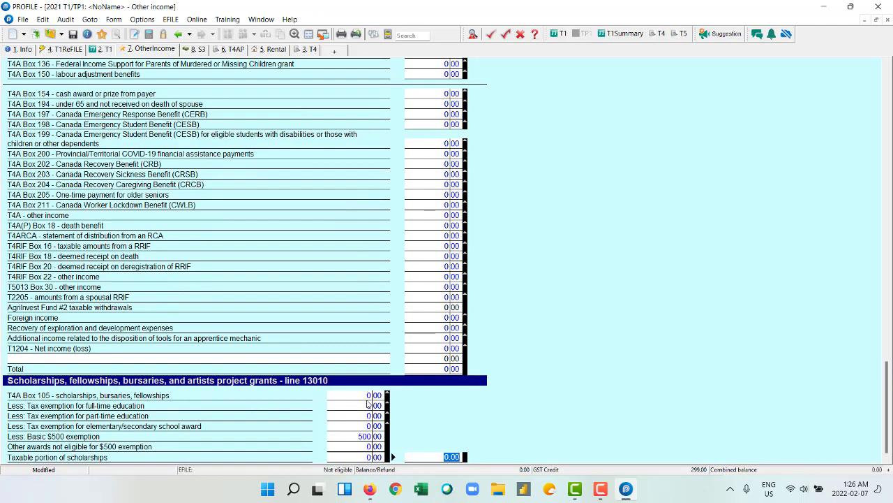
pyautogui.doubleClick(371, 400)
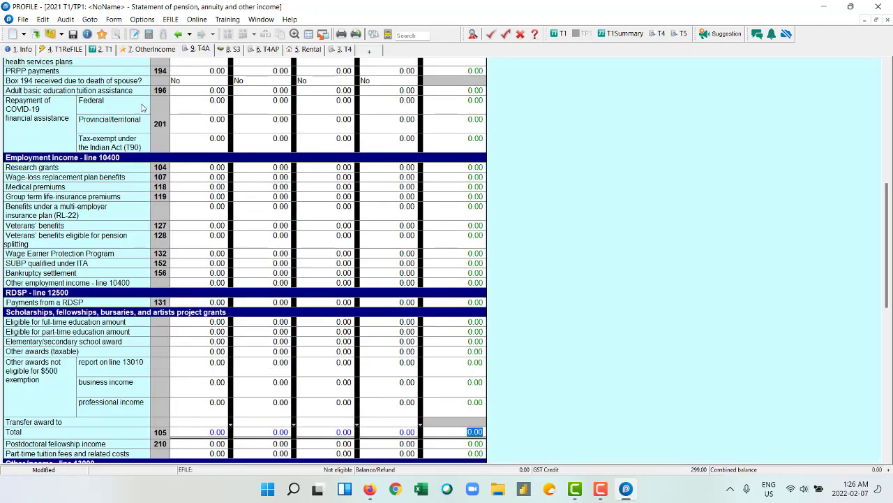
pyautogui.click(103, 51)
# - Examine the self-employment lines and trace total income line 15000 to line 32 at the start of Step 3
pyautogui.scroll(-6, 197, 326)
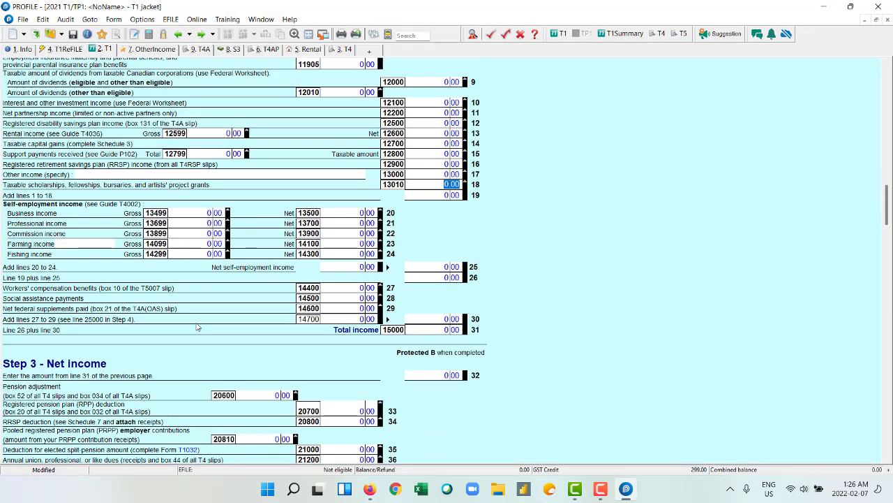
pyautogui.scroll(1, 198, 327)
pyautogui.scroll(-5, 198, 326)
pyautogui.scroll(-5, 197, 326)
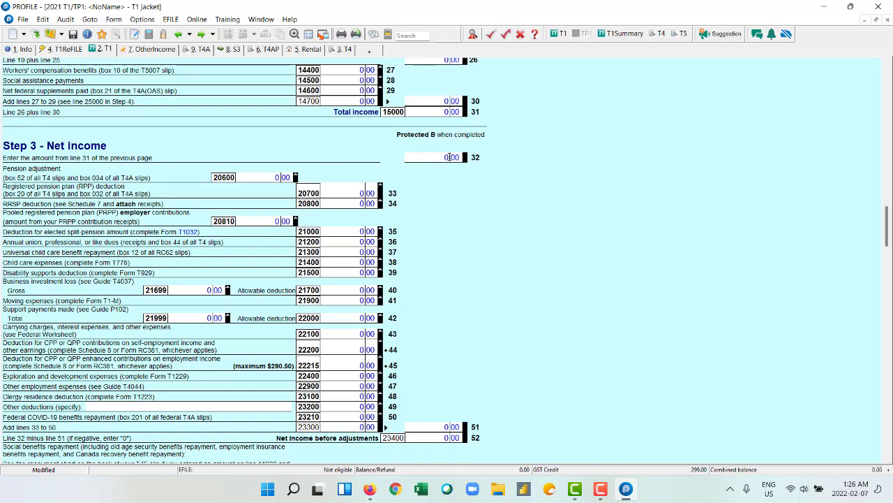
pyautogui.scroll(10, 449, 157)
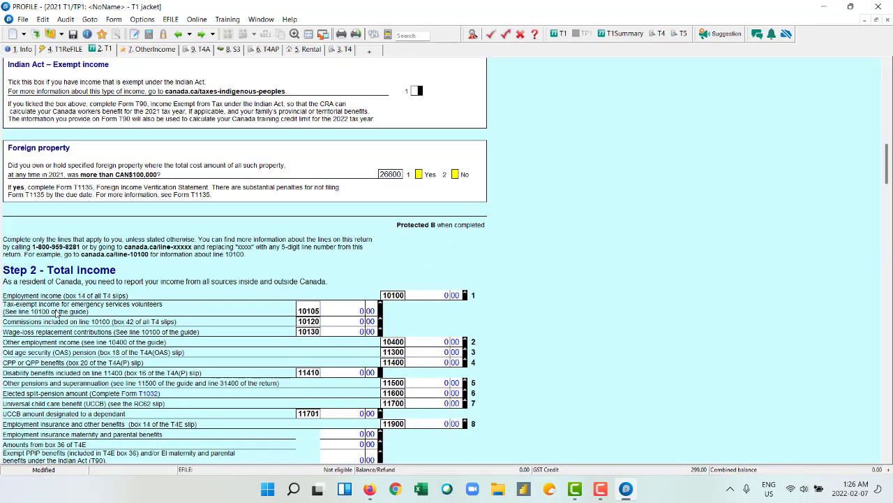
pyautogui.scroll(-10, 83, 280)
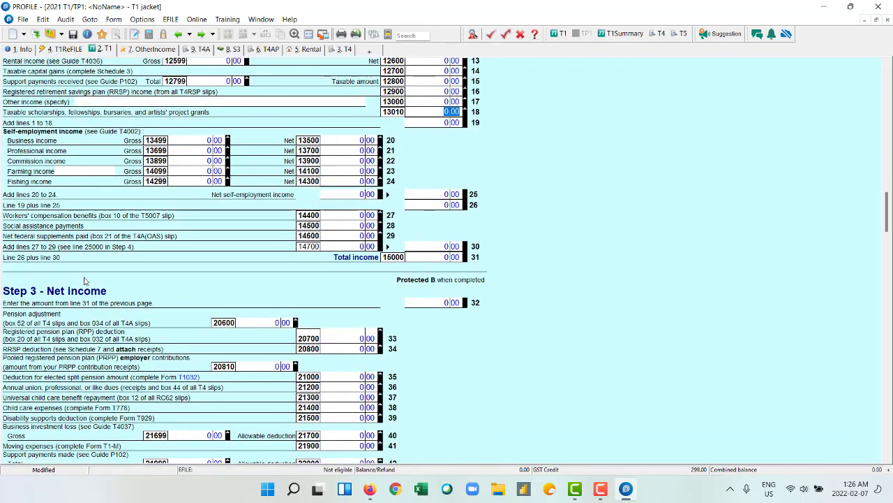
pyautogui.scroll(-2, 84, 280)
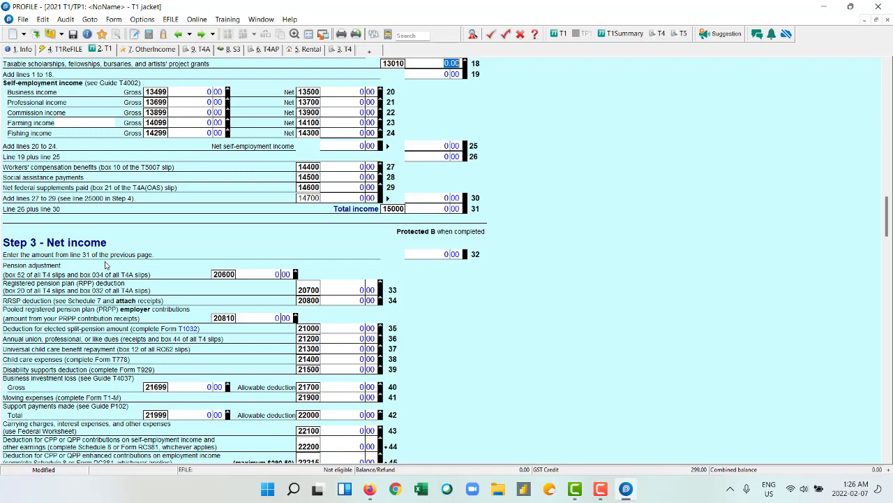
pyautogui.scroll(1, 106, 265)
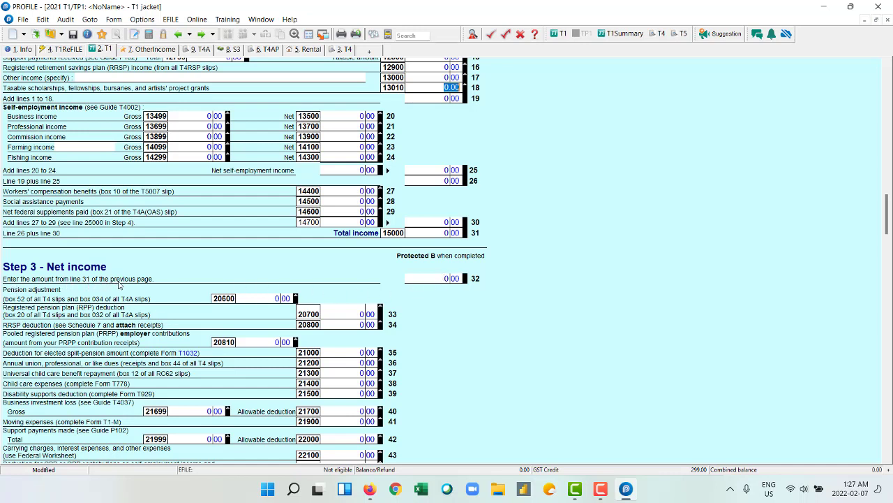
pyautogui.click(452, 232)
pyautogui.click(452, 278)
# - Examine the Step 3 deductions from pension adjustment line 20600 to net income line 23600 and the start of Step 4
pyautogui.scroll(-1, 336, 314)
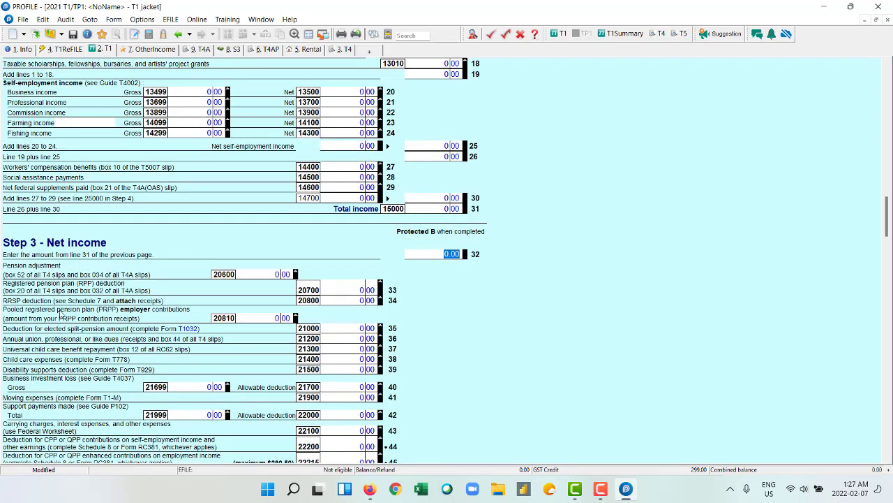
pyautogui.scroll(-2, 56, 312)
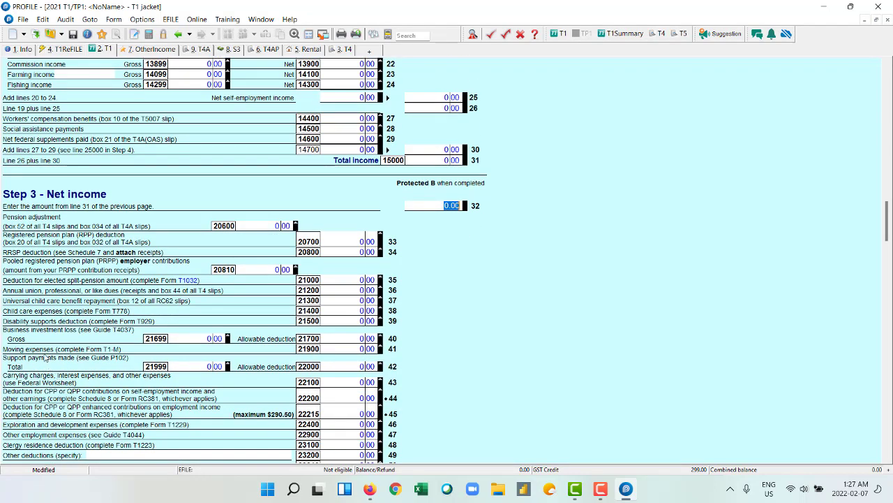
pyautogui.scroll(-1, 44, 357)
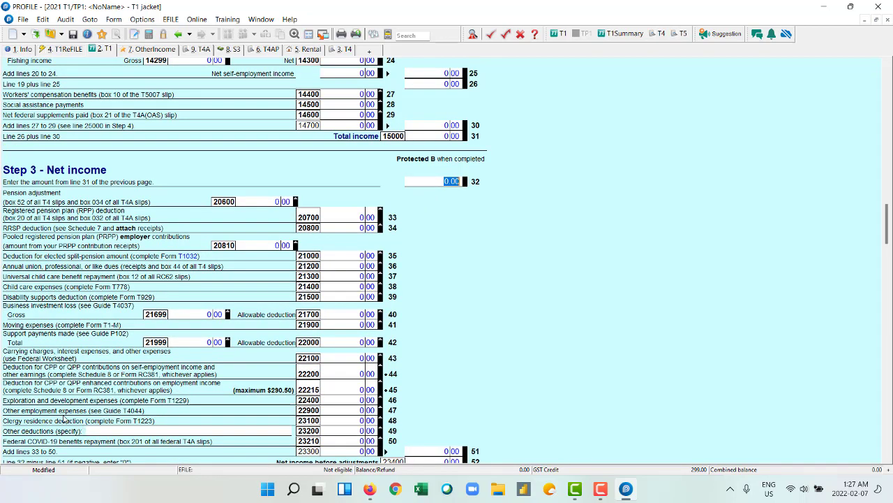
pyautogui.scroll(-1, 65, 419)
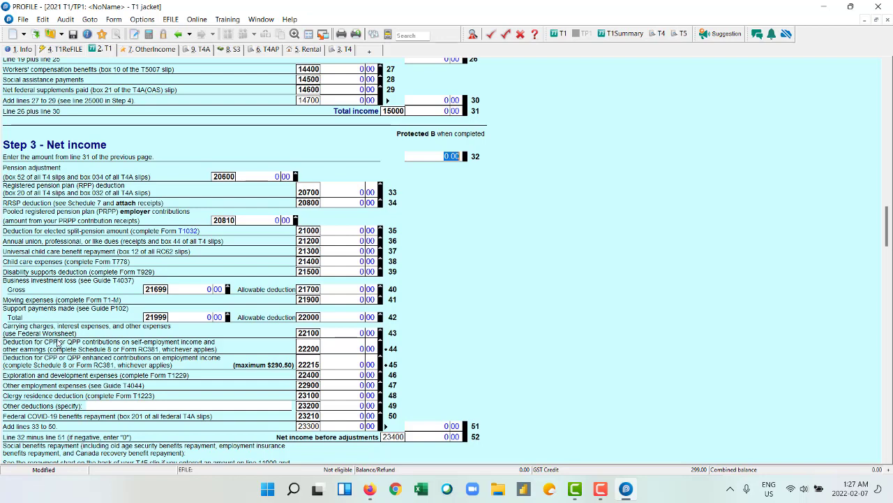
pyautogui.scroll(-1, 59, 344)
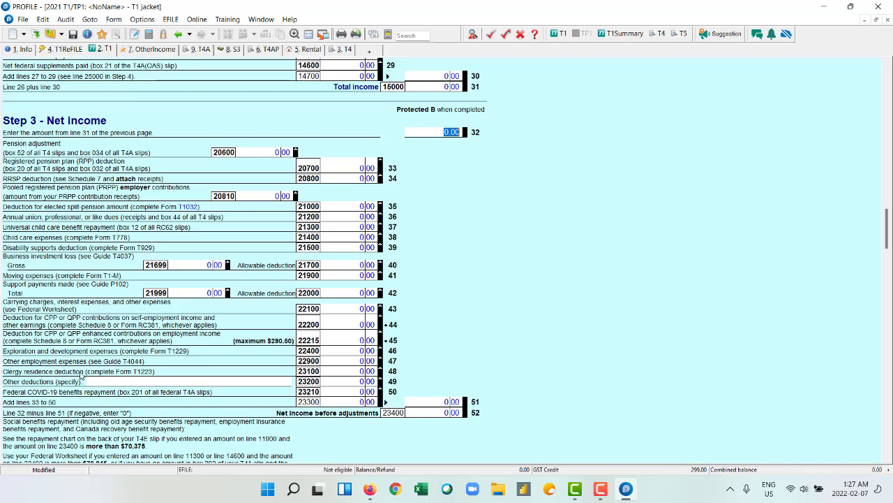
pyautogui.scroll(-2, 151, 374)
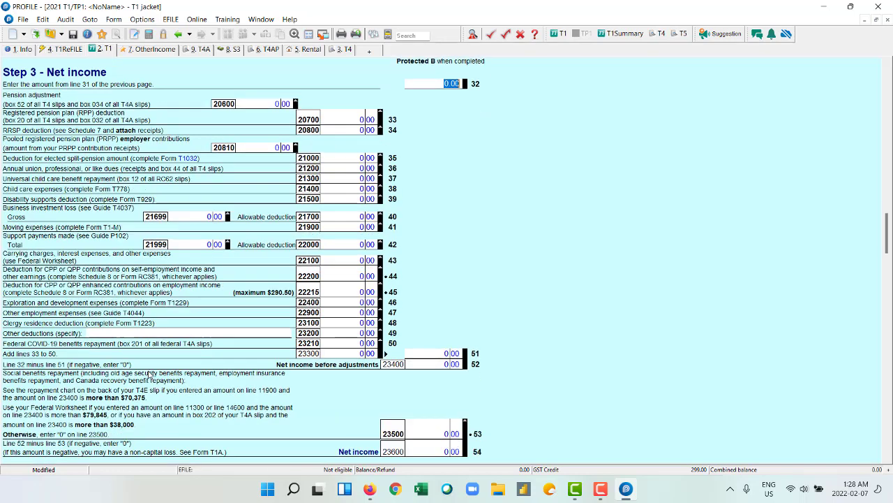
pyautogui.scroll(-1, 153, 373)
pyautogui.scroll(-1, 235, 318)
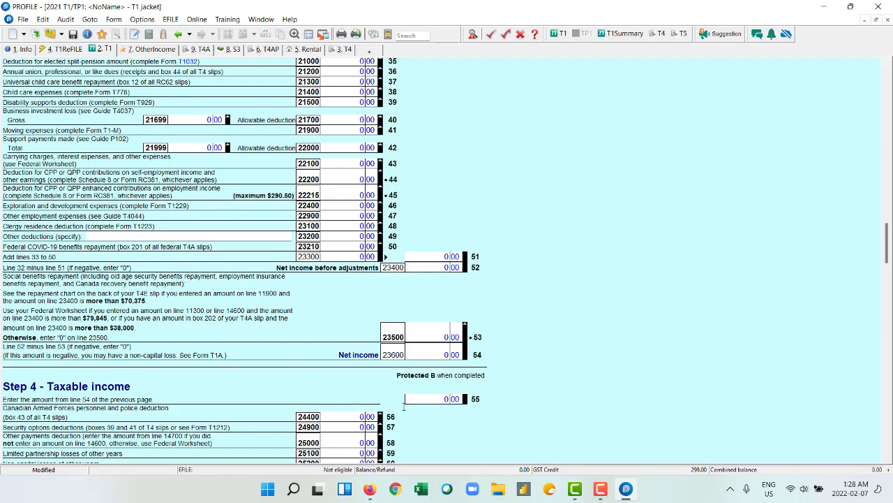
pyautogui.scroll(4, 409, 341)
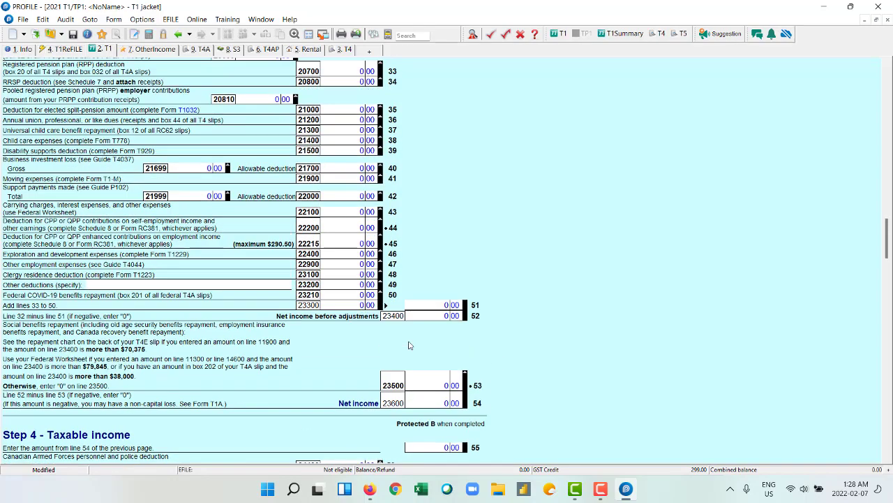
pyautogui.scroll(6, 281, 250)
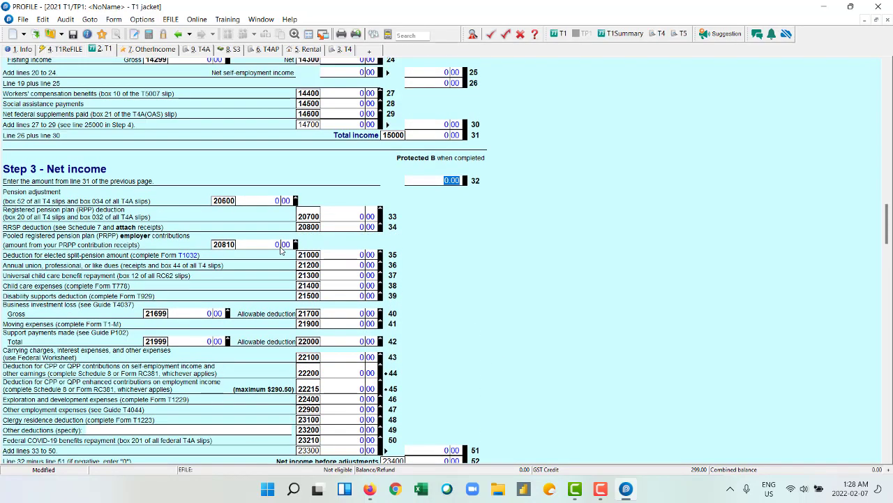
# - Reopen the T4A(P) slip from CPP or QPP benefits line 11400 and return to the T1 jacket
pyautogui.scroll(5, 282, 250)
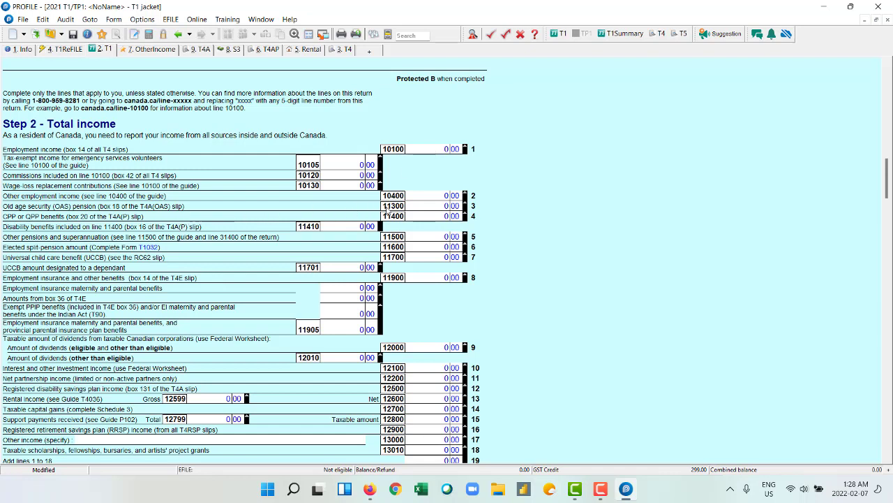
pyautogui.doubleClick(447, 216)
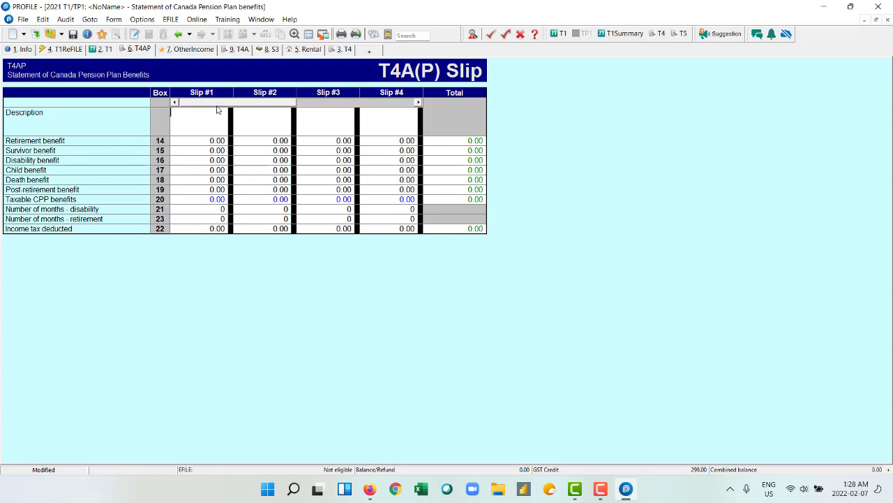
pyautogui.click(104, 49)
# - Open Form T2125 from the net professional income line 13700 in the T1 jacket's self-employment section
pyautogui.scroll(-5, 223, 316)
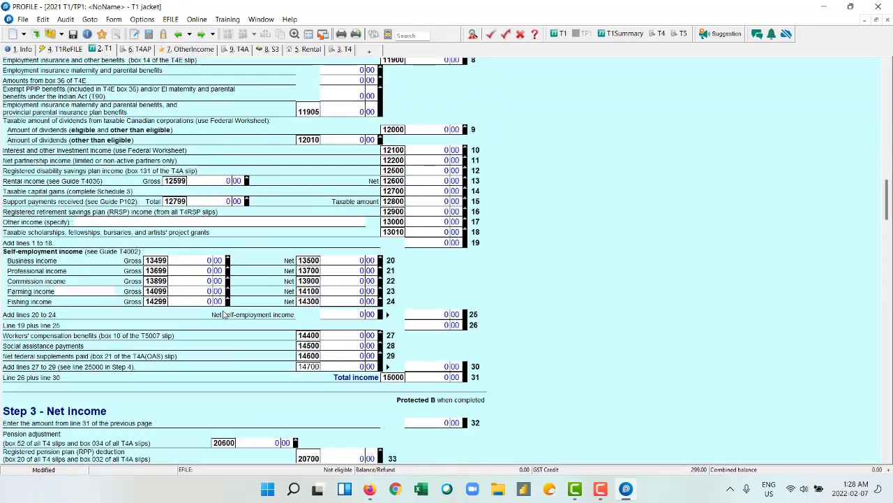
pyautogui.scroll(-5, 224, 315)
pyautogui.scroll(2, 224, 315)
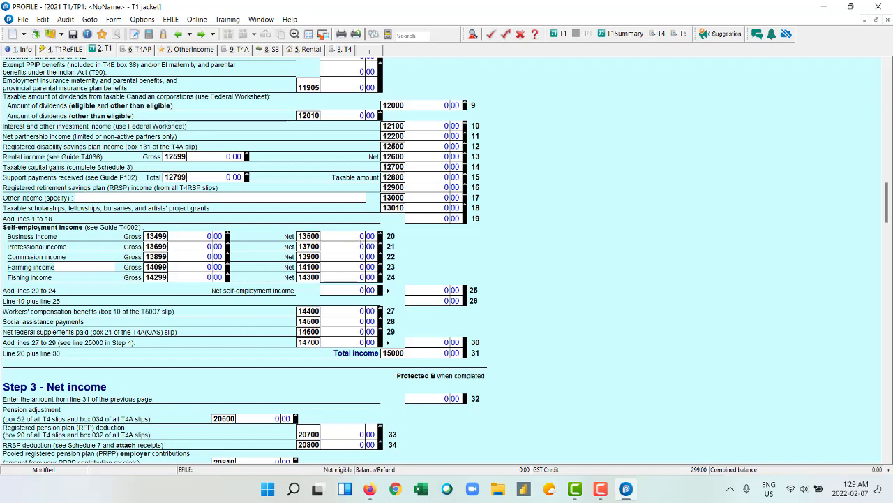
pyautogui.doubleClick(355, 245)
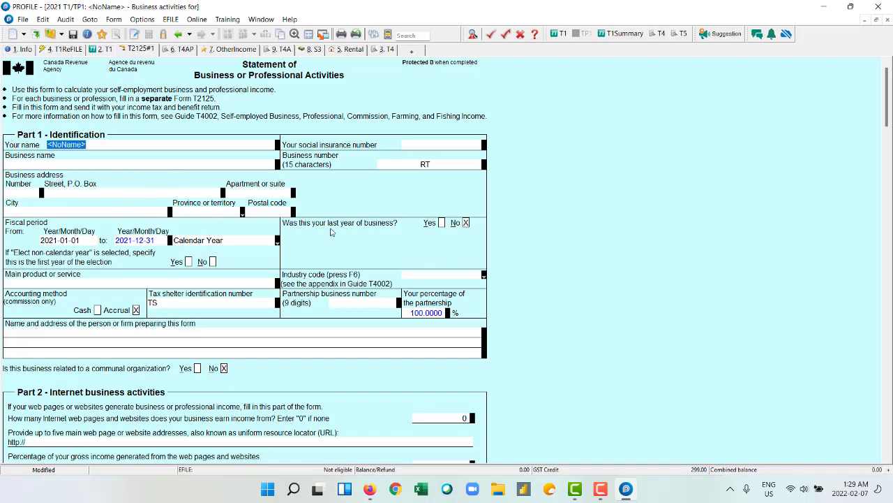
# - Examine the T2125 identification, internet business activities and Part 3A business income sections down to Part 3B
pyautogui.scroll(-5, 331, 232)
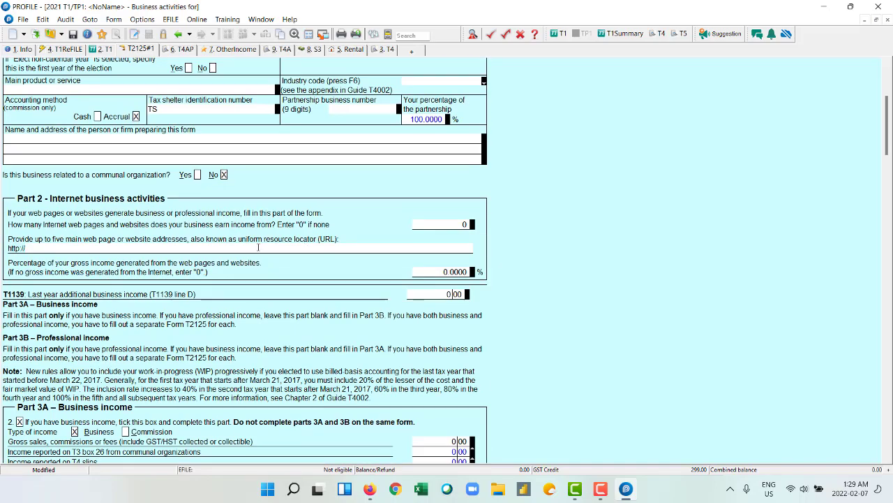
pyautogui.scroll(-4, 258, 247)
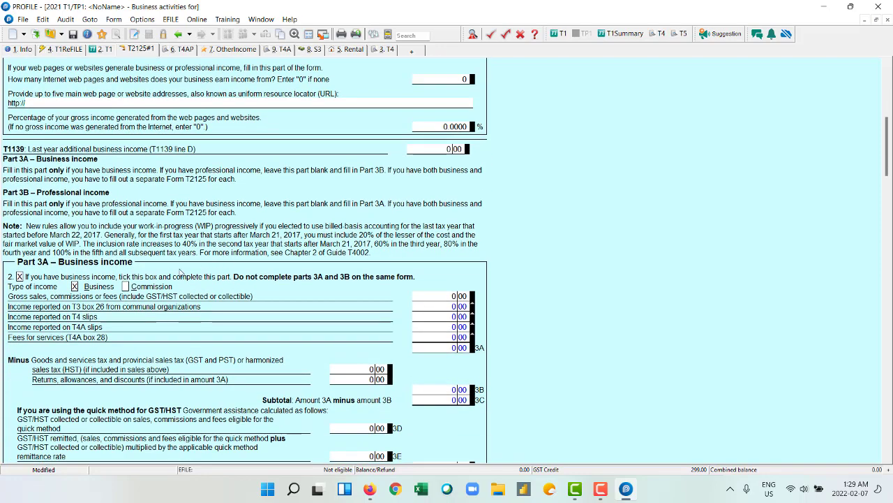
pyautogui.scroll(-3, 116, 271)
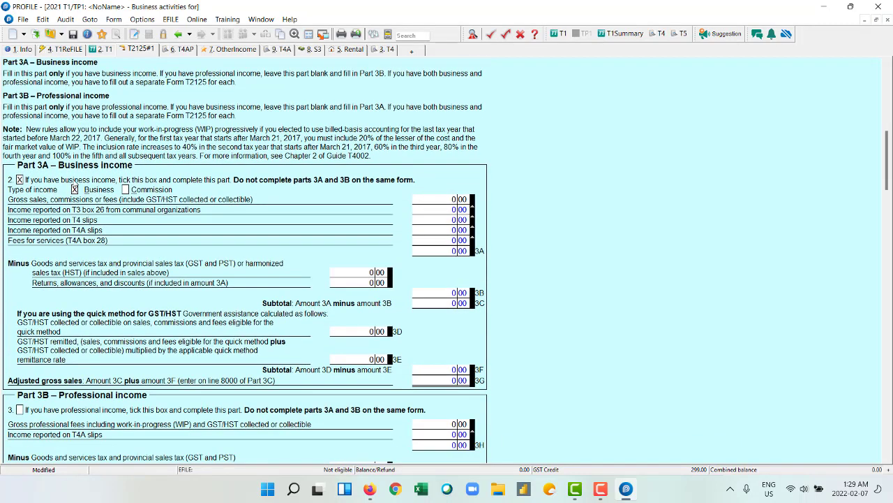
pyautogui.scroll(-2, 111, 188)
pyautogui.scroll(-2, 110, 189)
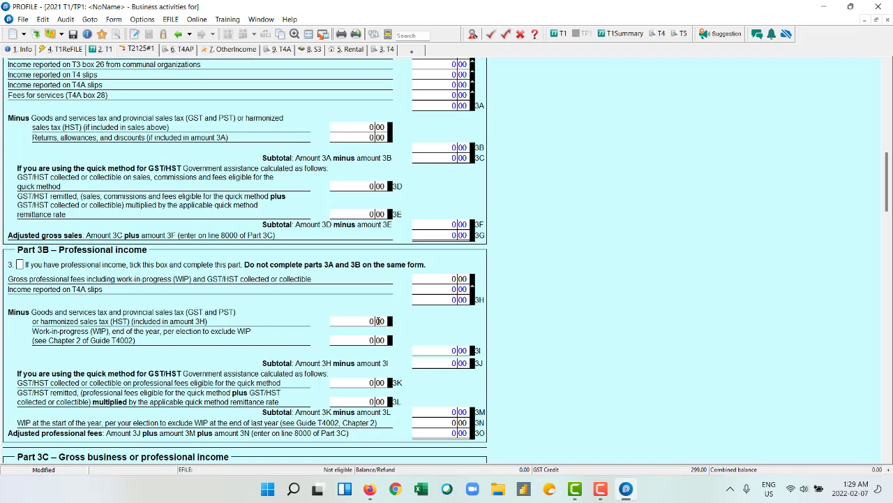
# - Examine T2125 Part 3B professional income, Part 3C gross income and Part 3D cost of goods sold down to the Part 4 expenses
pyautogui.click(378, 321)
pyautogui.scroll(-1, 460, 359)
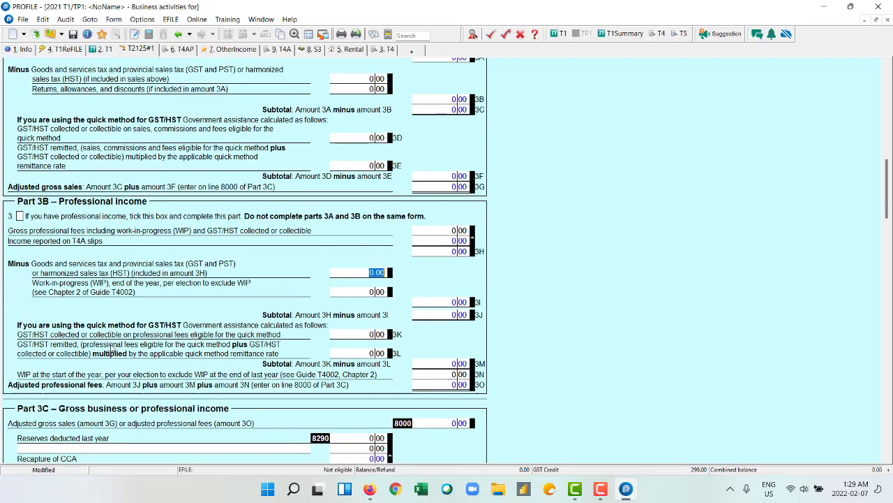
pyautogui.scroll(-3, 152, 345)
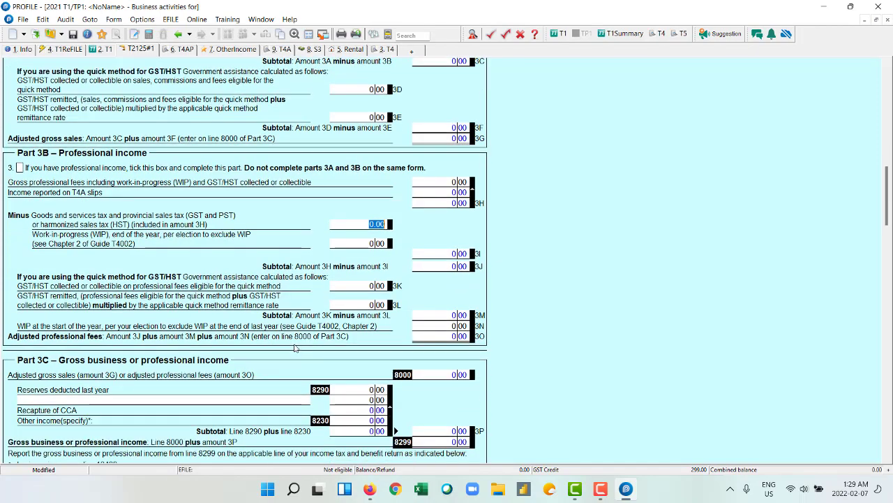
pyautogui.scroll(-6, 295, 347)
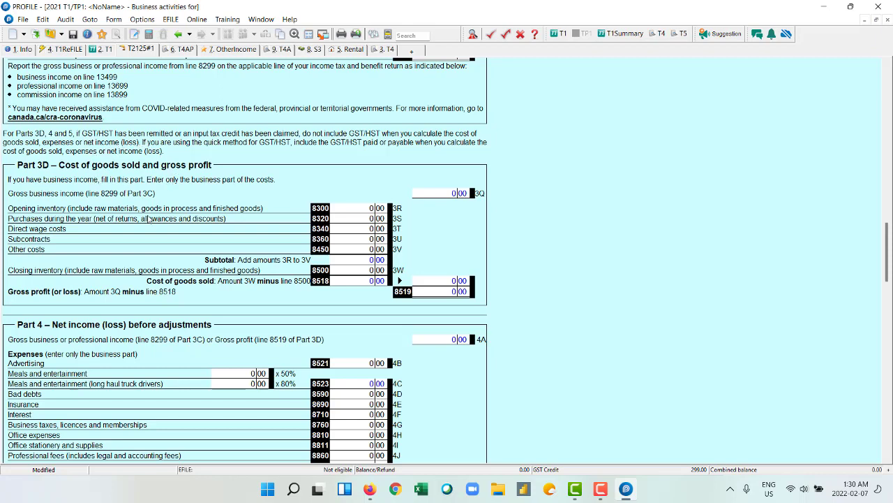
pyautogui.scroll(-2, 148, 225)
pyautogui.scroll(-3, 148, 231)
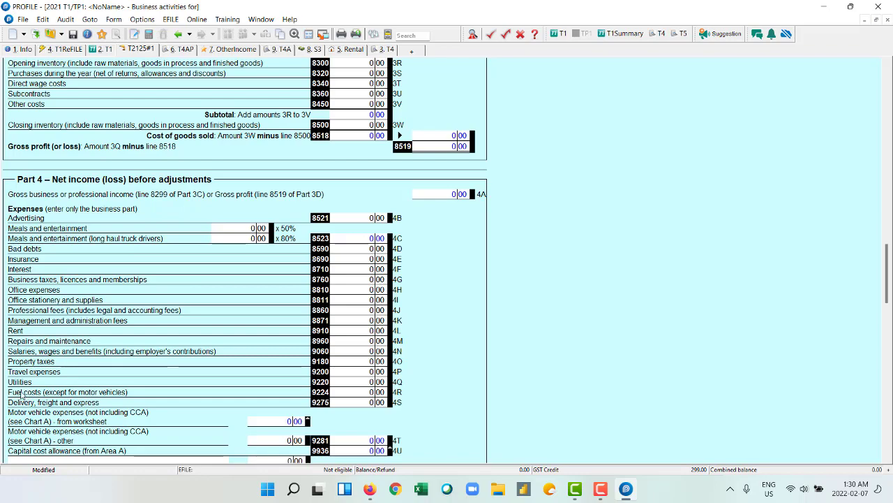
# - Examine the remaining T2125 sections from the Part 4 expenses to Part 9 equity details and return to the T1 jacket
pyautogui.scroll(-6, 57, 396)
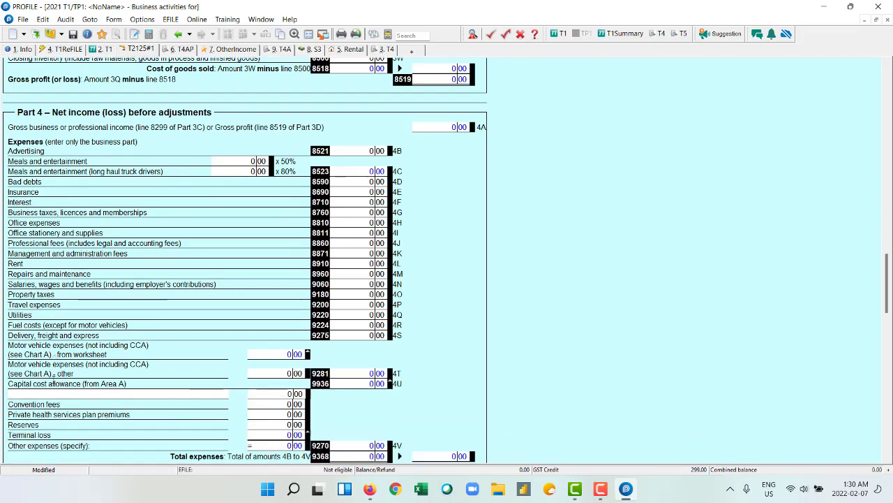
pyautogui.scroll(-9, 67, 358)
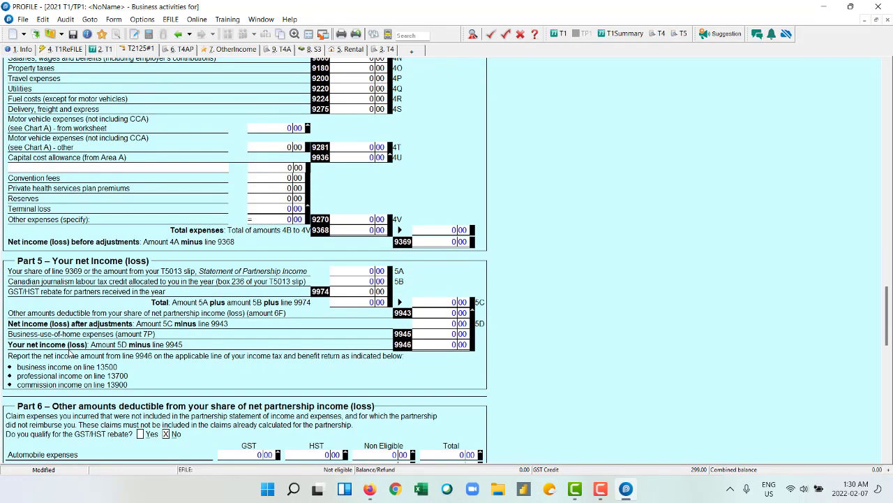
pyautogui.scroll(-4, 70, 349)
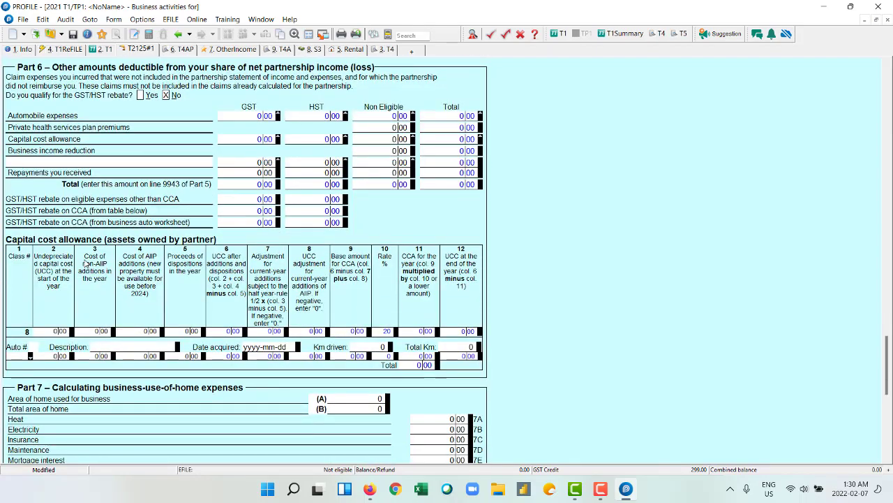
pyautogui.scroll(-7, 116, 249)
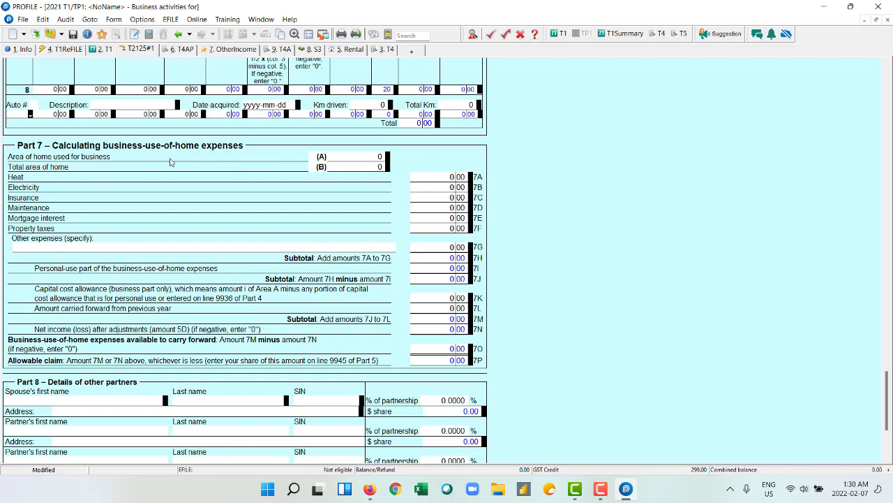
pyautogui.scroll(-4, 169, 162)
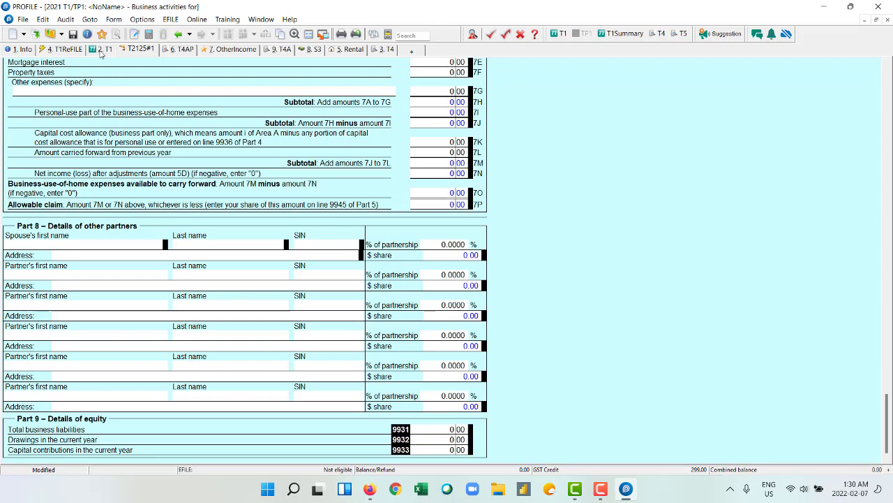
pyautogui.click(102, 51)
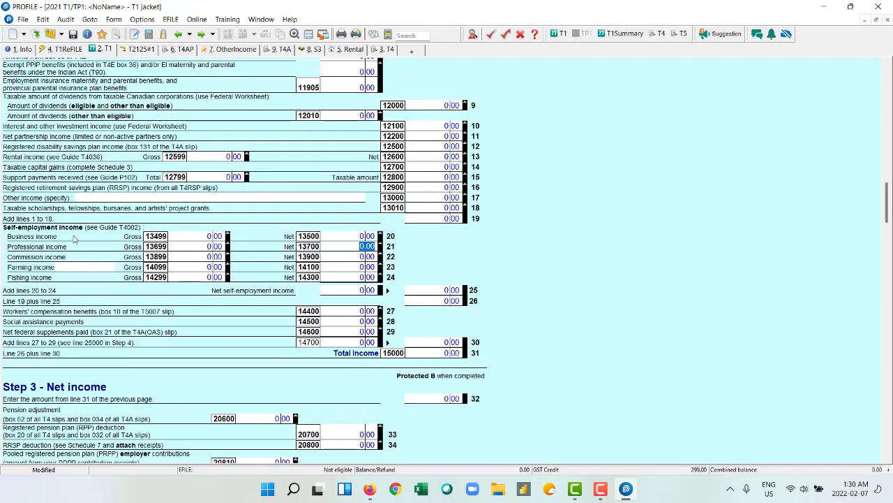
# - Examine the Step 3 deductions and Step 4 taxable income lines, selecting the line 55 amount carried from line 54
pyautogui.scroll(-1, 74, 240)
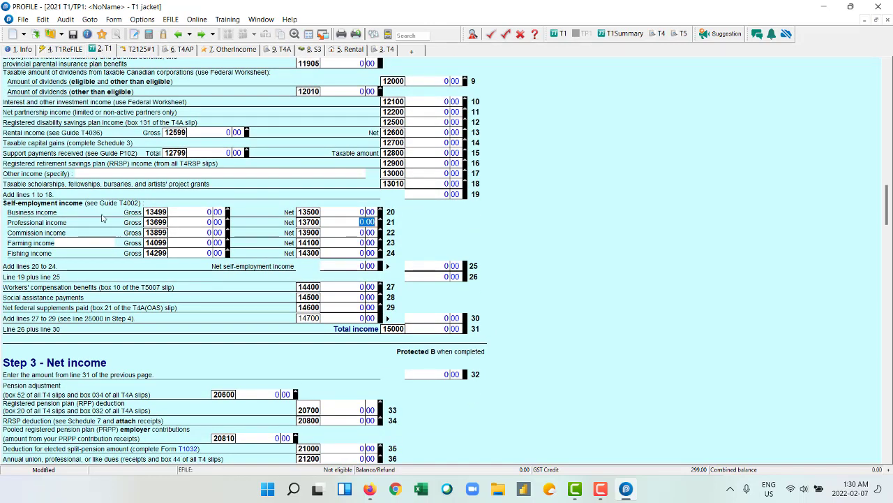
pyautogui.scroll(-9, 70, 213)
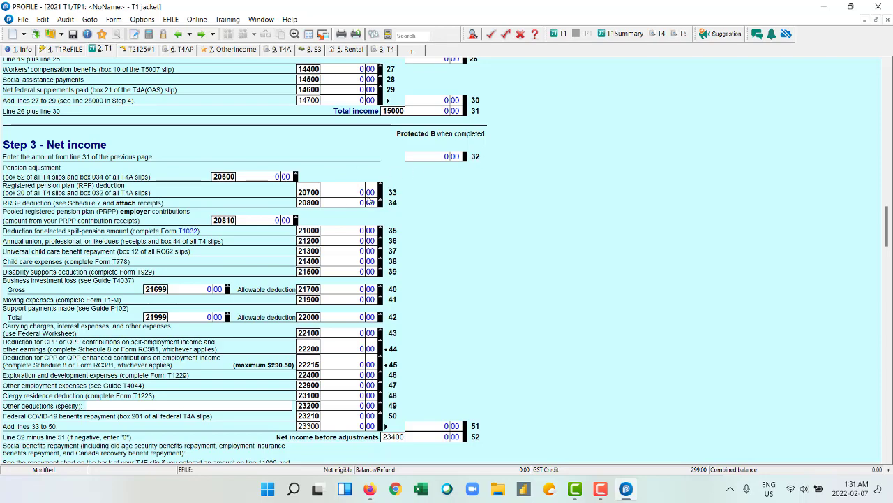
pyautogui.scroll(-6, 338, 218)
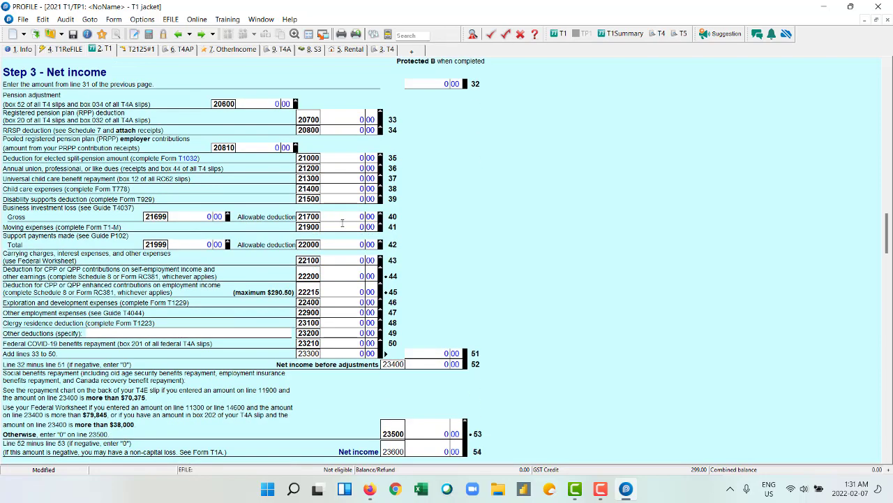
pyautogui.scroll(-3, 343, 226)
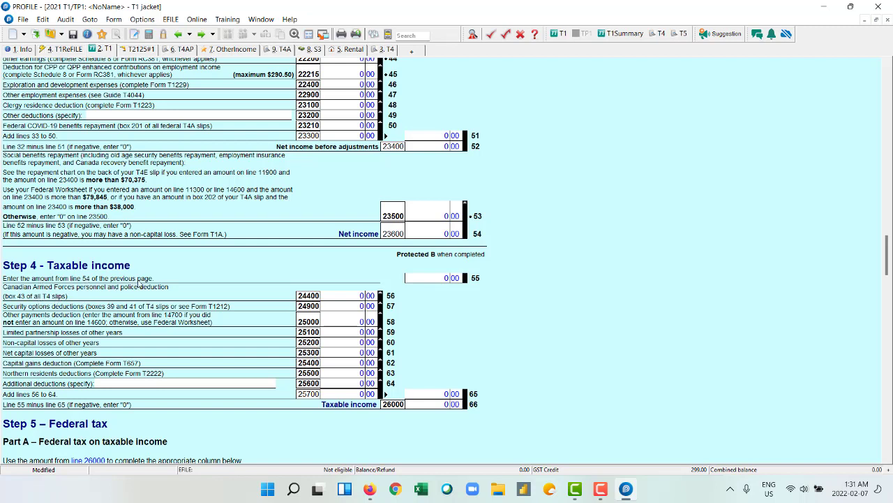
pyautogui.click(446, 277)
pyautogui.click(444, 277)
# - Switch to Firefox and change the Google search from non capital loss to "net capital loss"
pyautogui.click(610, 489)
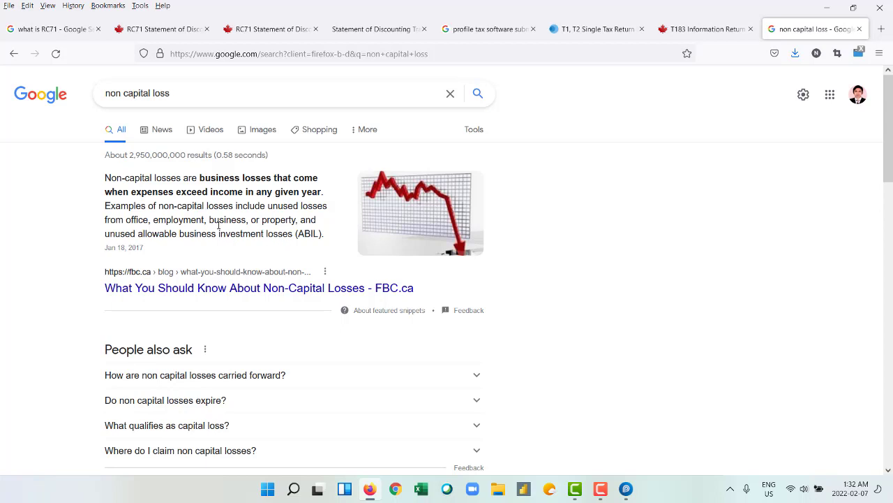
pyautogui.click(121, 93)
pyautogui.press('BackSpace')
pyautogui.press('BackSpace')
pyautogui.press('BackSpace')
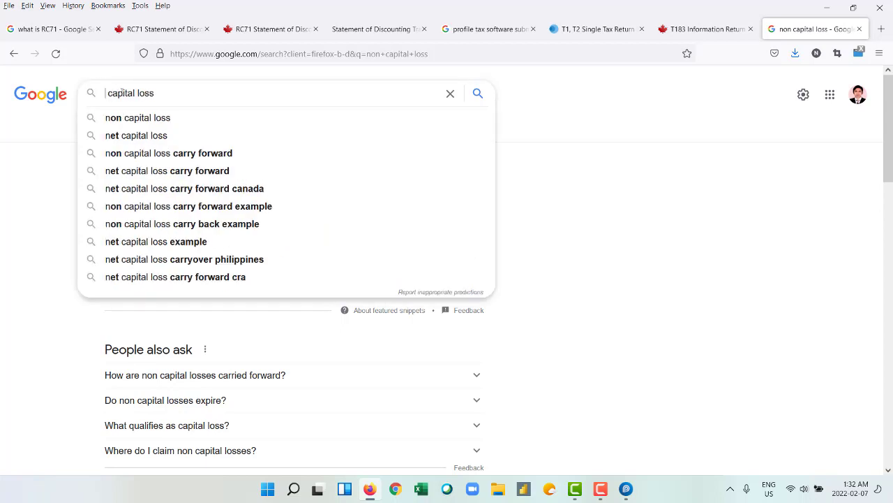
pyautogui.write('net')
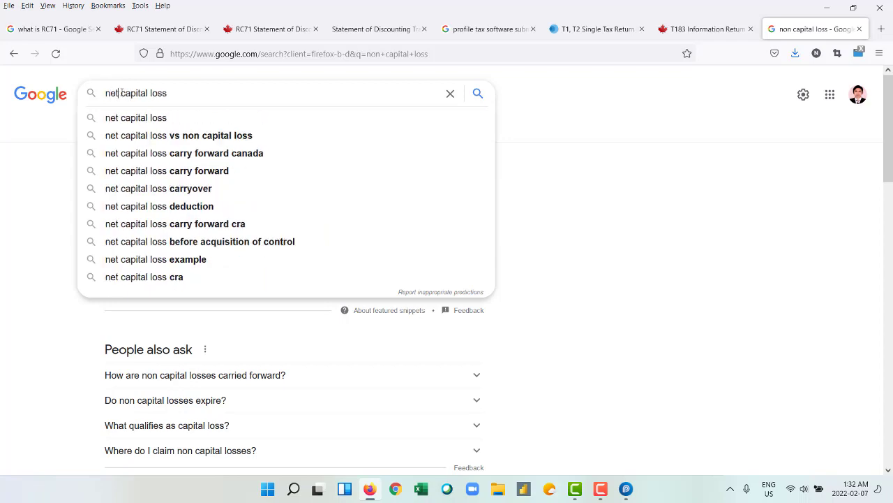
pyautogui.press('Return')
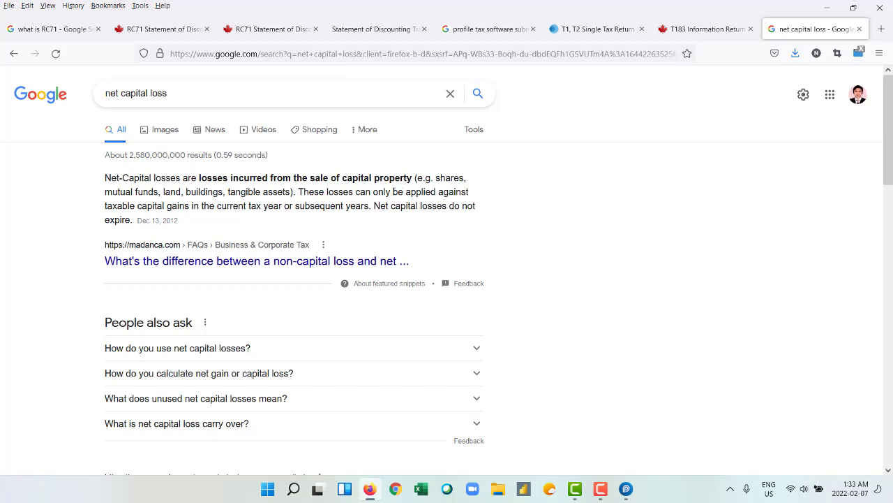
# - Switch back to ProFile and examine the Step 4 deductions and the Step 5 Part A federal tax brackets
pyautogui.click(626, 489)
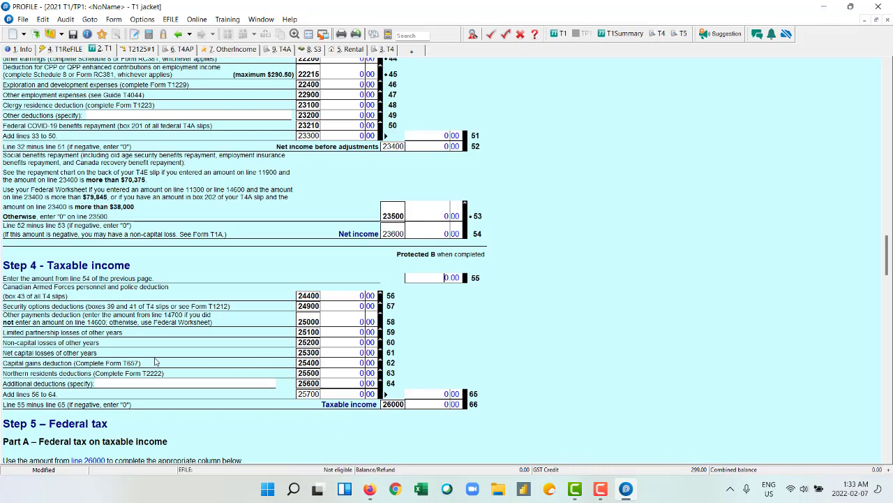
pyautogui.scroll(-1, 155, 360)
pyautogui.scroll(-3, 155, 360)
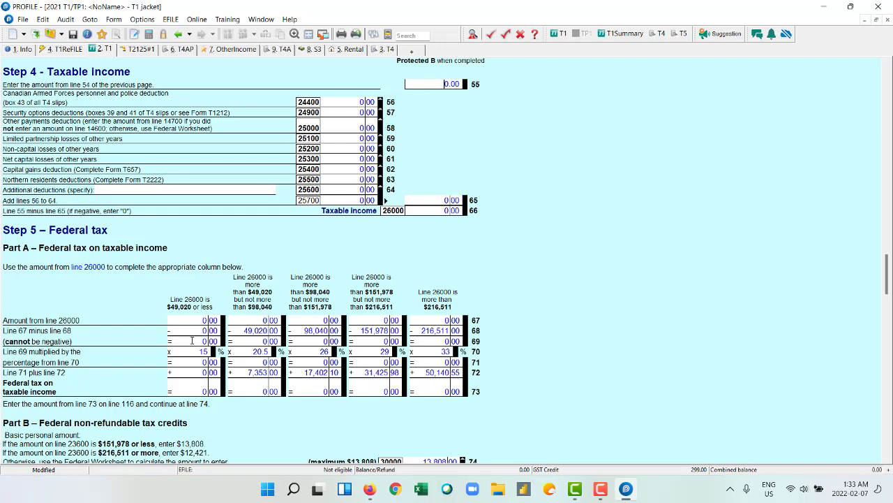
pyautogui.scroll(-3, 192, 340)
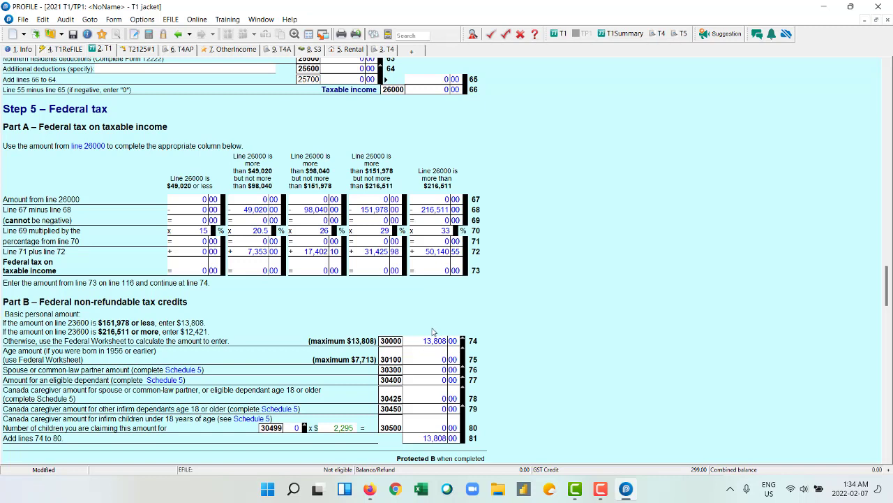
# - Examine the Part B federal non-refundable tax credits and Part C net federal tax down to Step 6 total payable line 43500
pyautogui.scroll(-5, 433, 331)
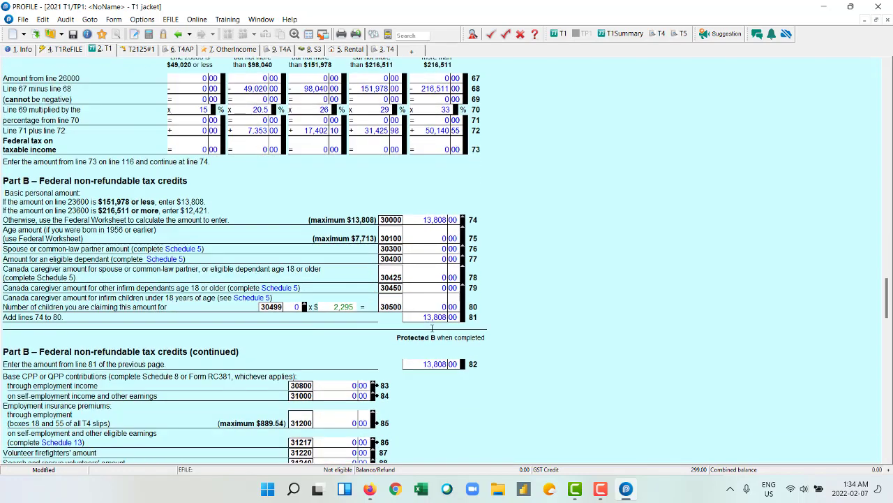
pyautogui.scroll(-1, 432, 330)
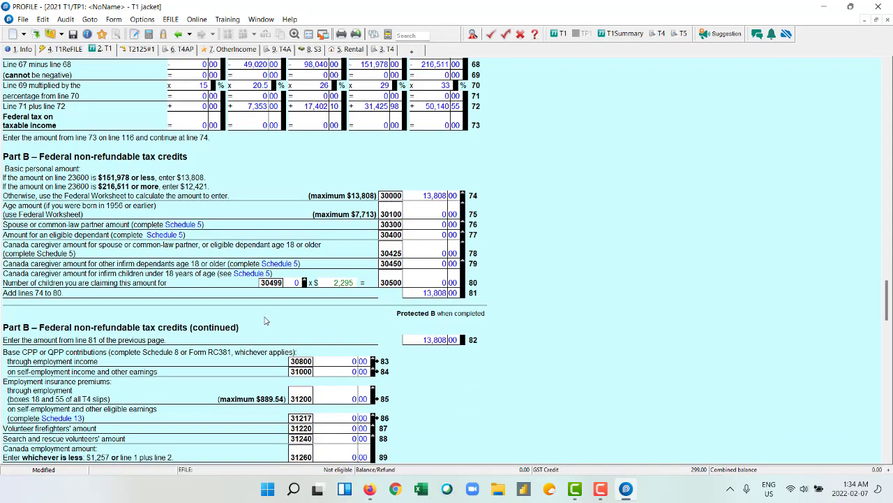
pyautogui.scroll(-4, 264, 320)
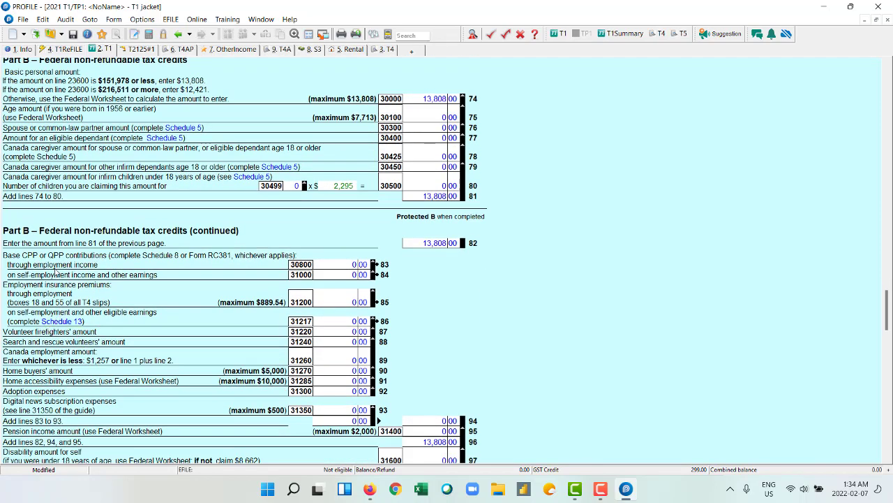
pyautogui.scroll(-3, 56, 278)
pyautogui.scroll(-4, 54, 280)
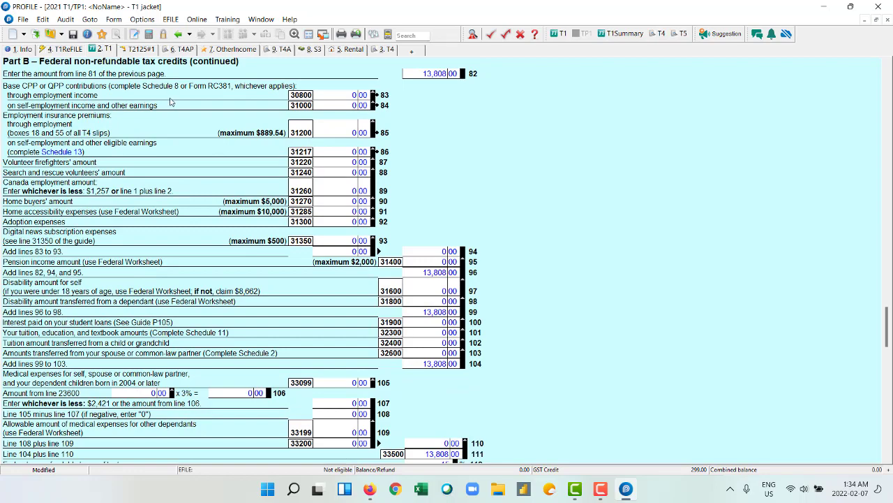
pyautogui.scroll(-9, 194, 161)
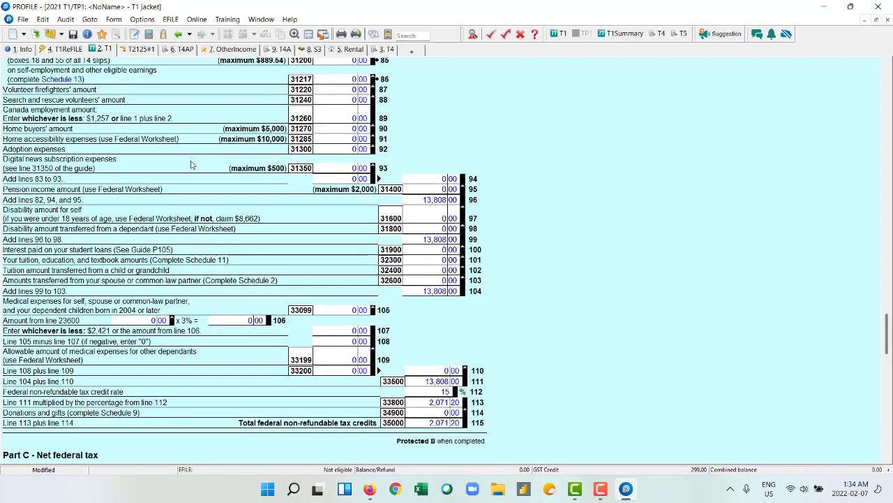
pyautogui.scroll(-3, 193, 166)
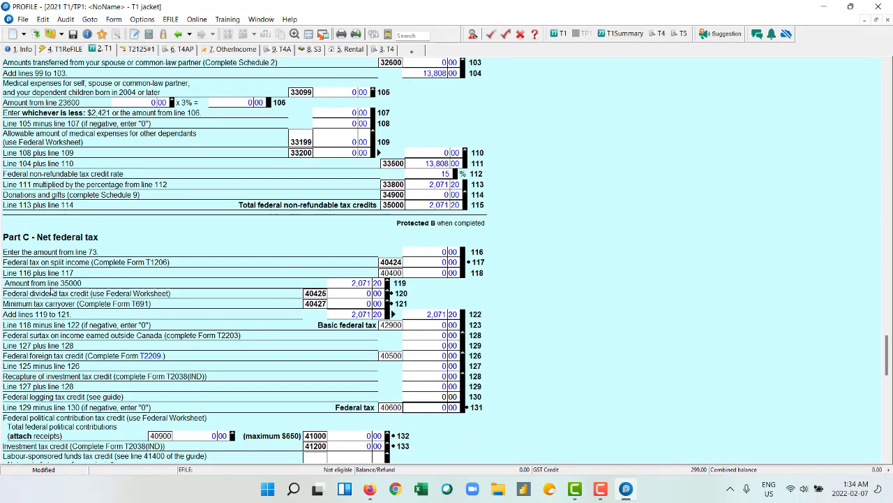
pyautogui.scroll(-13, 51, 292)
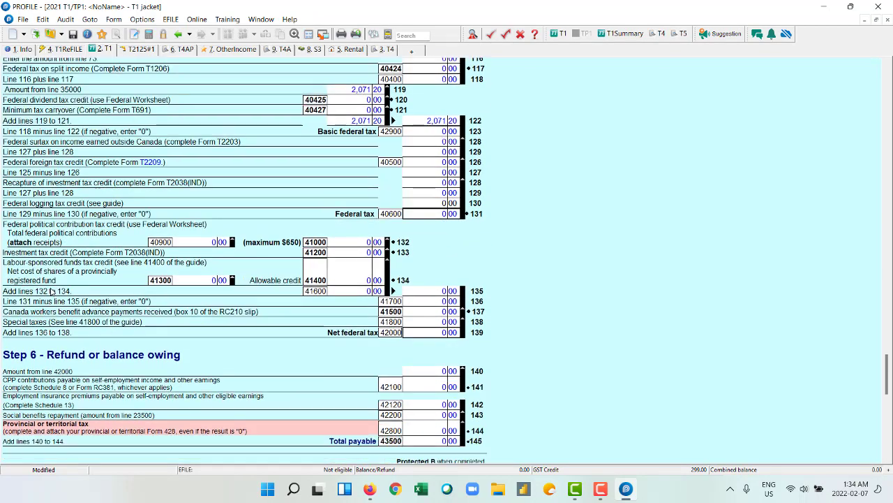
# - Examine the Step 6 credits, refund or balance owing and direct deposit sections, then return to the start of the T1 jacket
pyautogui.scroll(-11, 128, 269)
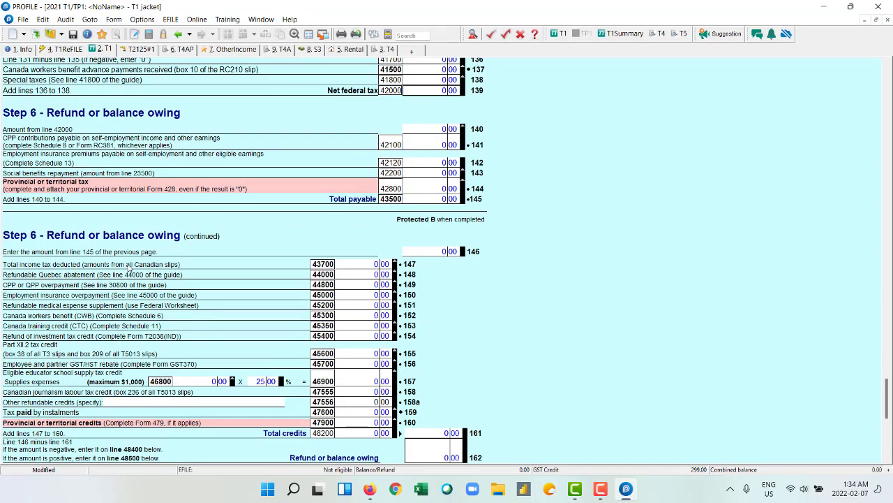
pyautogui.scroll(-8, 80, 217)
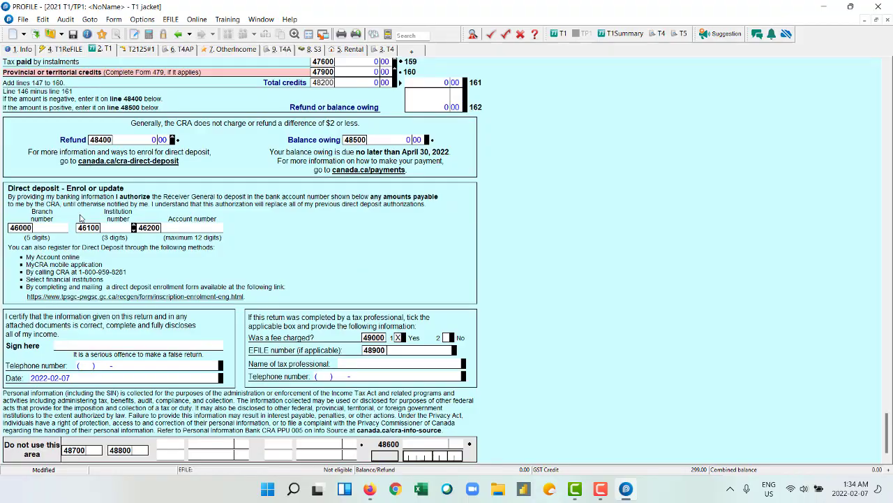
pyautogui.scroll(19, 79, 218)
pyautogui.scroll(20, 77, 224)
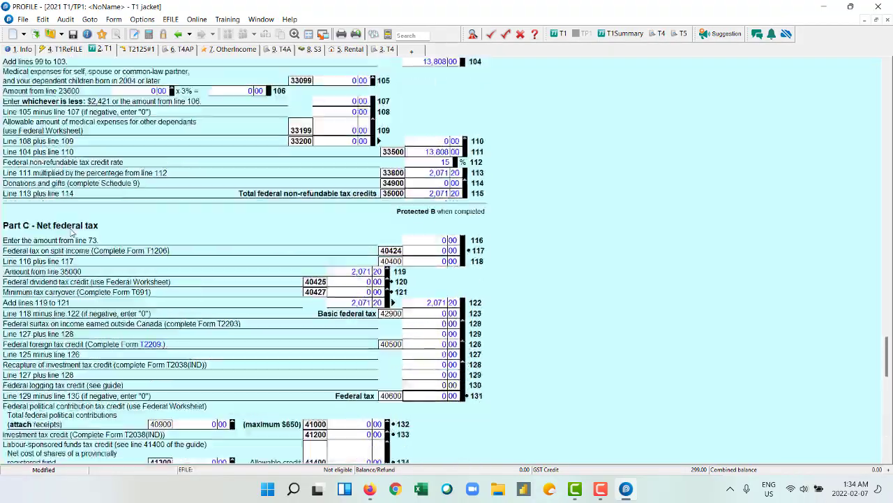
pyautogui.scroll(20, 71, 233)
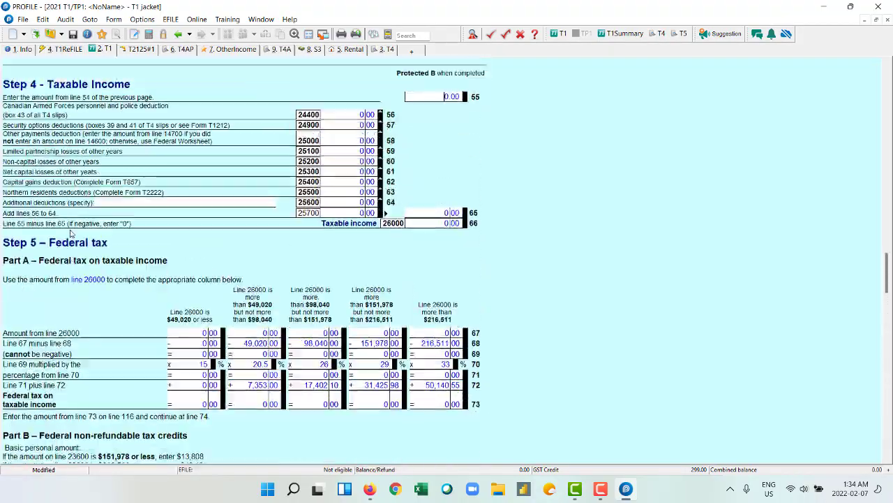
pyautogui.scroll(20, 71, 235)
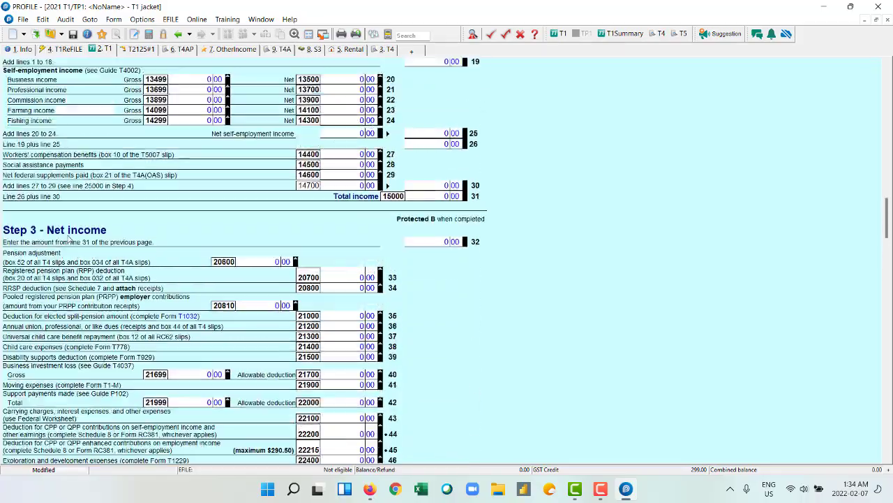
pyautogui.scroll(20, 52, 263)
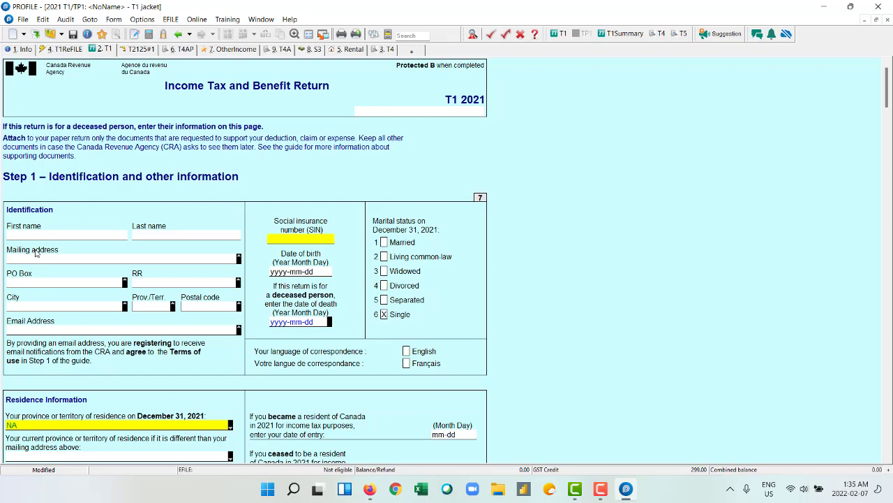
# - Examine the Step 1 identification and residence details, foreign property question, Step 2 total income and Step 3 net income lines
pyautogui.scroll(-3, 37, 253)
pyautogui.scroll(-4, 36, 253)
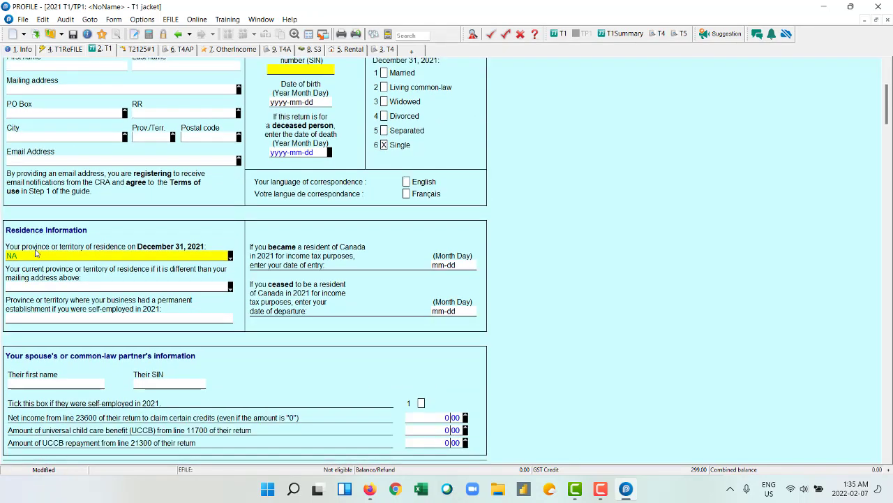
pyautogui.scroll(-11, 36, 252)
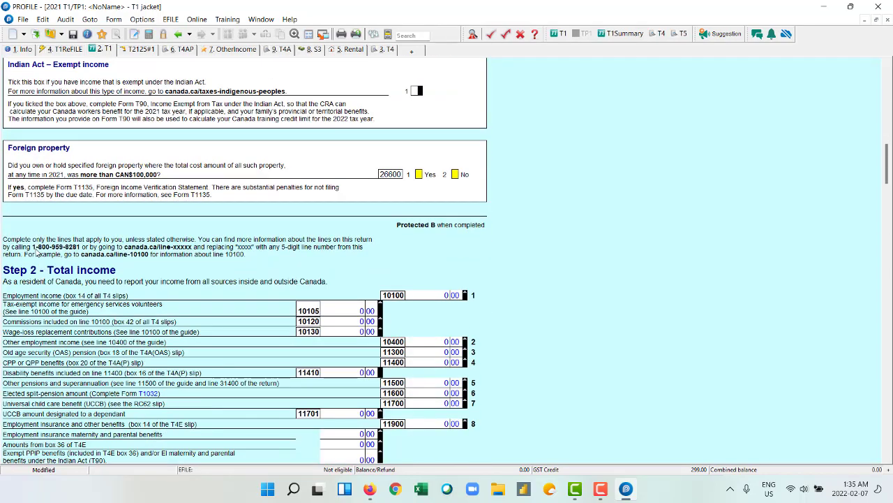
pyautogui.scroll(-4, 37, 253)
pyautogui.scroll(-2, 36, 255)
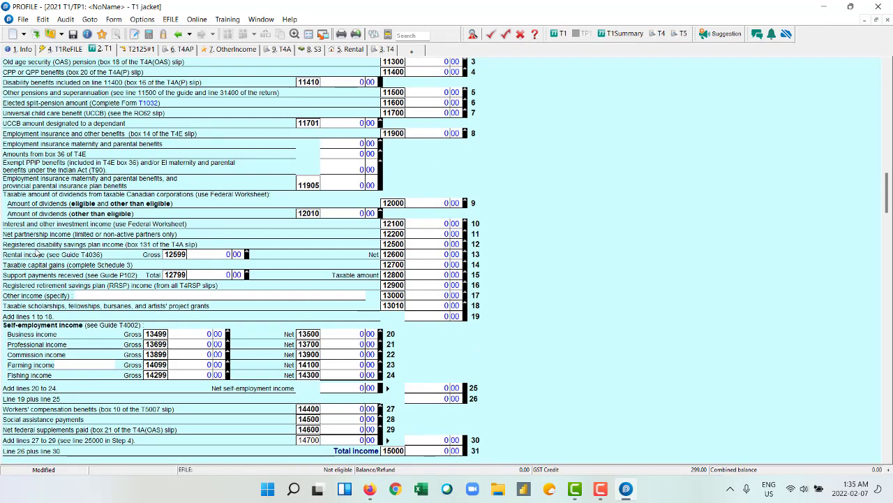
pyautogui.scroll(-4, 36, 254)
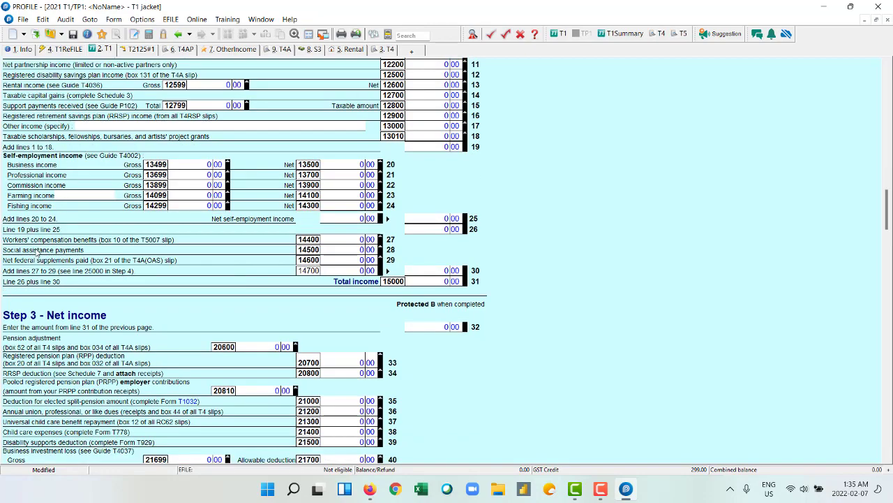
pyautogui.scroll(-3, 36, 252)
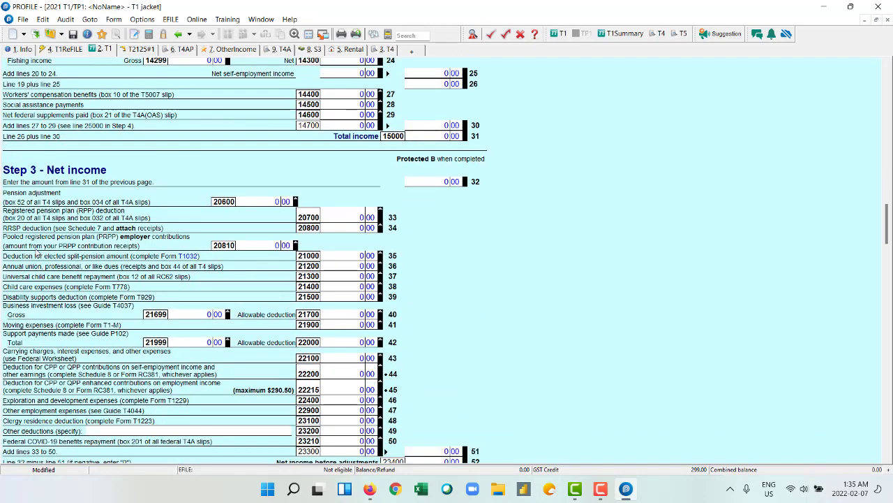
pyautogui.scroll(-3, 36, 254)
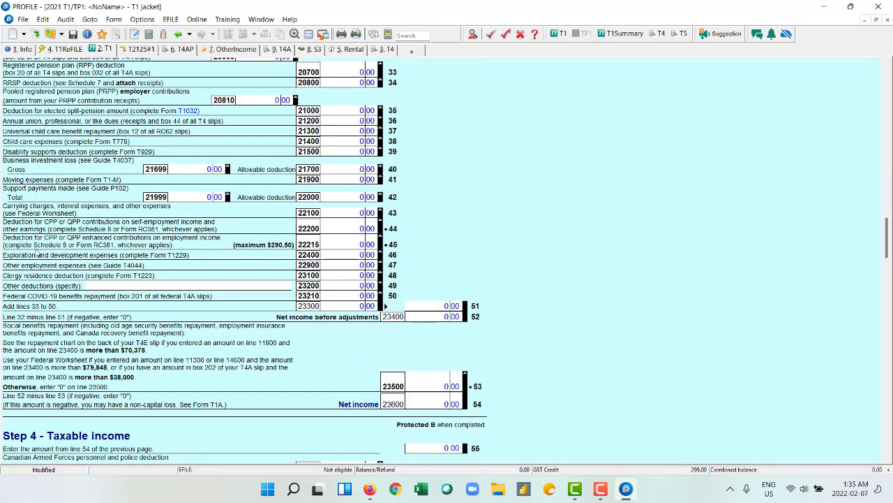
# - Open the EFILE password wizard, try to continue with the EFILE On-Line number and password blank, and exit without finishing it
pyautogui.click(169, 19)
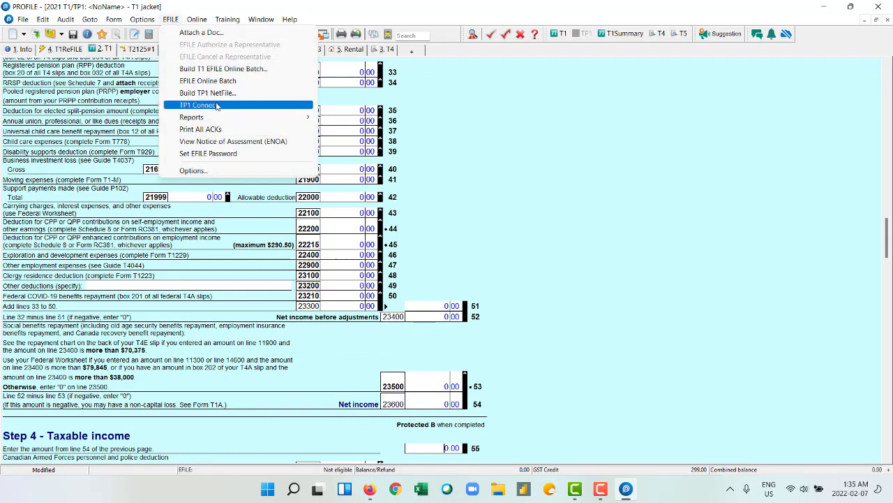
pyautogui.click(231, 155)
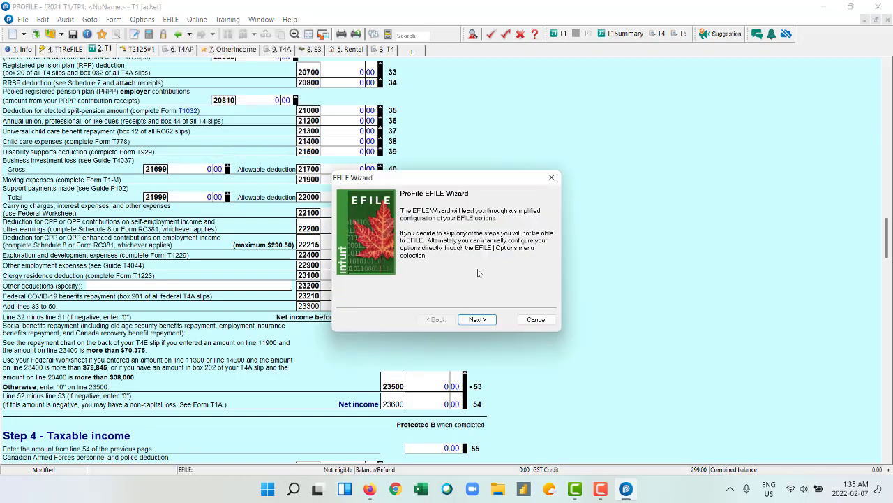
pyautogui.click(477, 320)
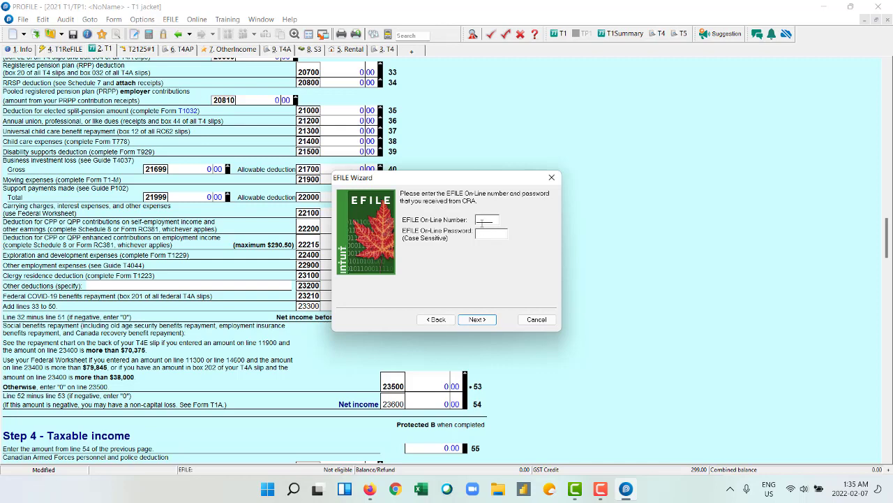
pyautogui.click(473, 320)
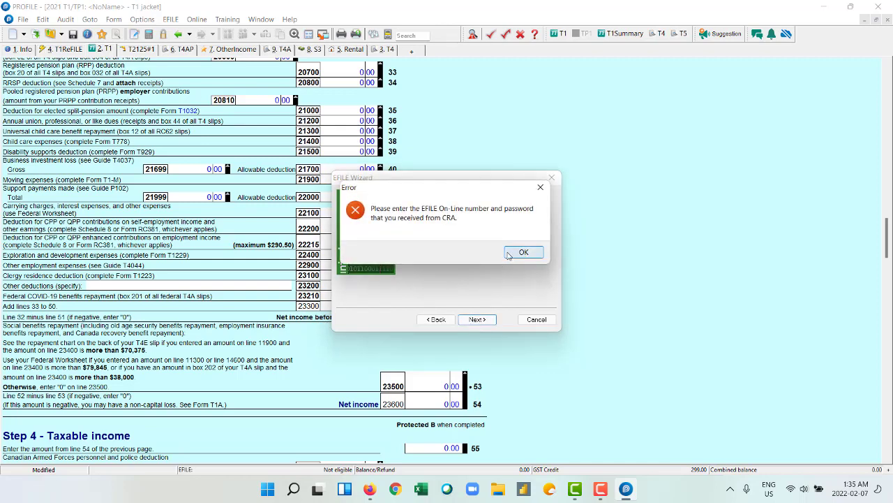
pyautogui.press('Return')
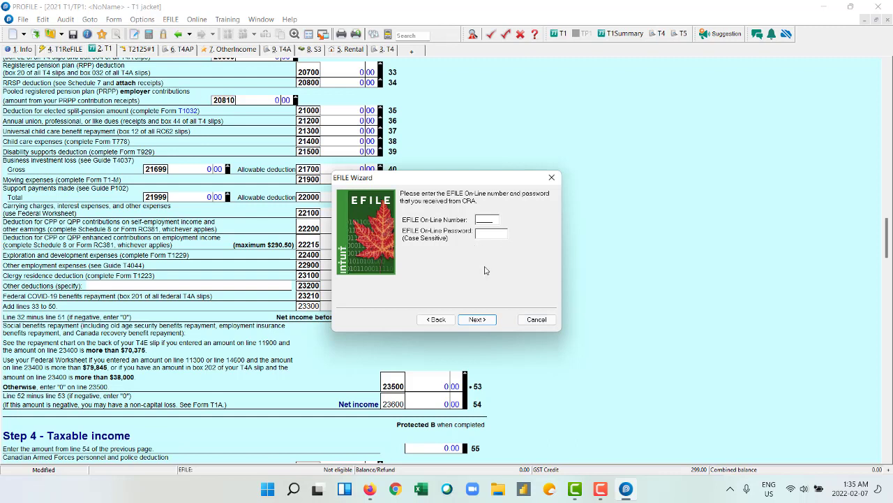
pyautogui.click(551, 179)
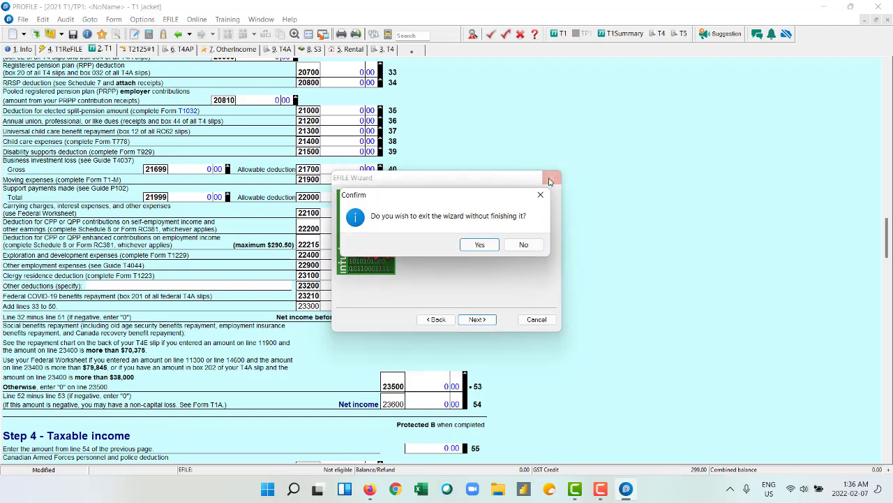
pyautogui.click(523, 245)
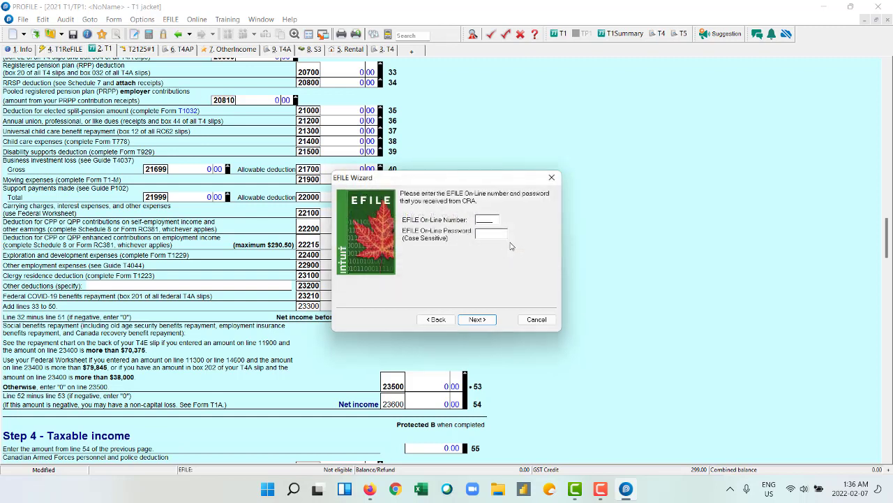
pyautogui.click(549, 180)
pyautogui.click(484, 245)
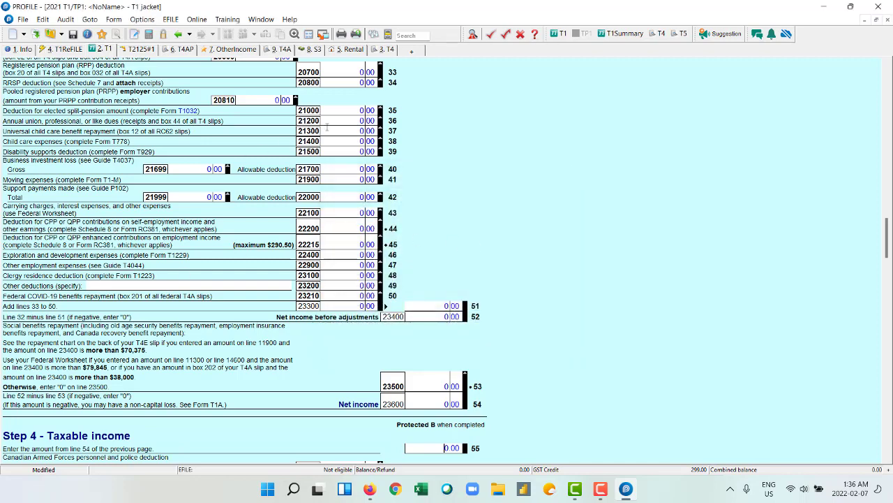
# - Examine the T1 jacket from Step 4 taxable income through the federal credits and net federal tax to the direct deposit section
pyautogui.scroll(-5, 181, 246)
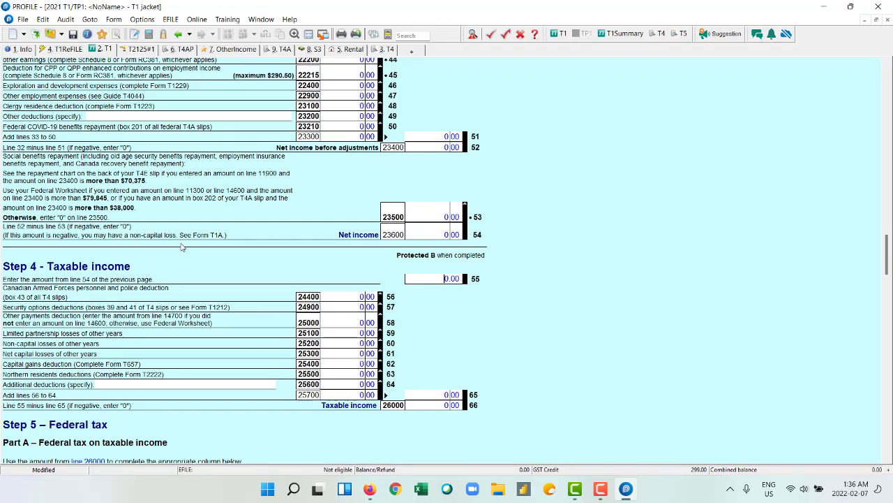
pyautogui.scroll(-20, 181, 246)
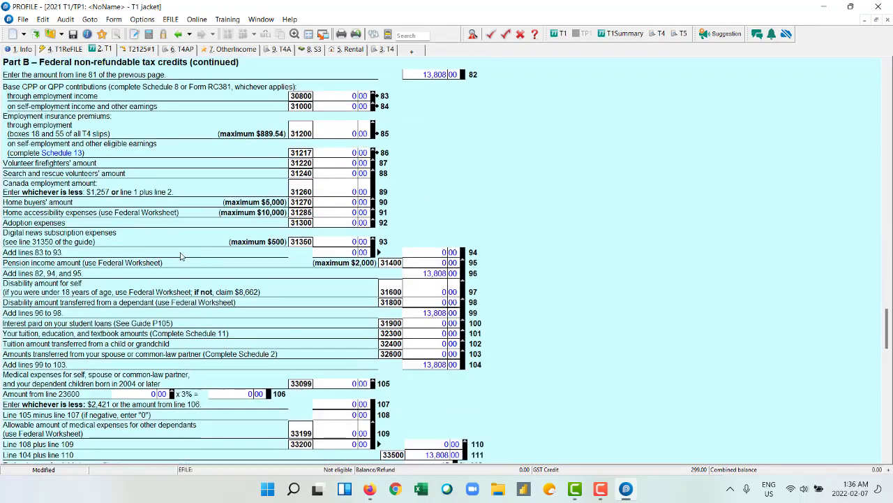
pyautogui.scroll(-4, 180, 256)
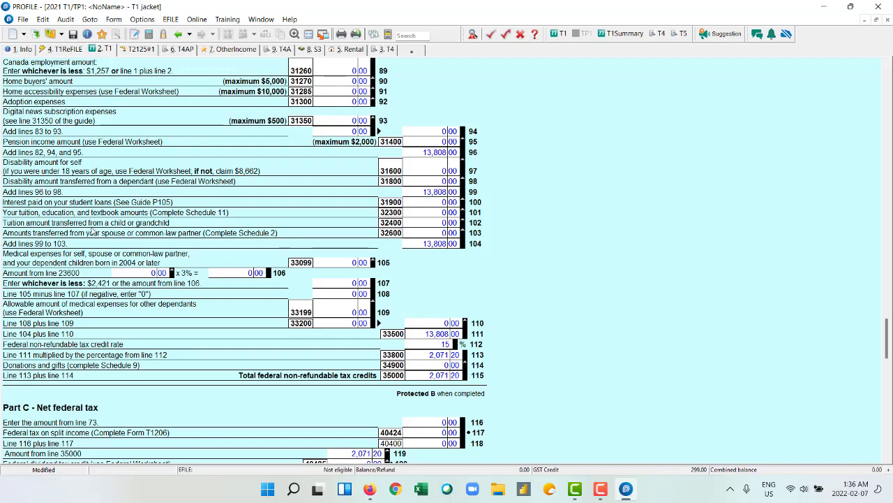
pyautogui.scroll(-2, 93, 231)
pyautogui.scroll(-15, 93, 230)
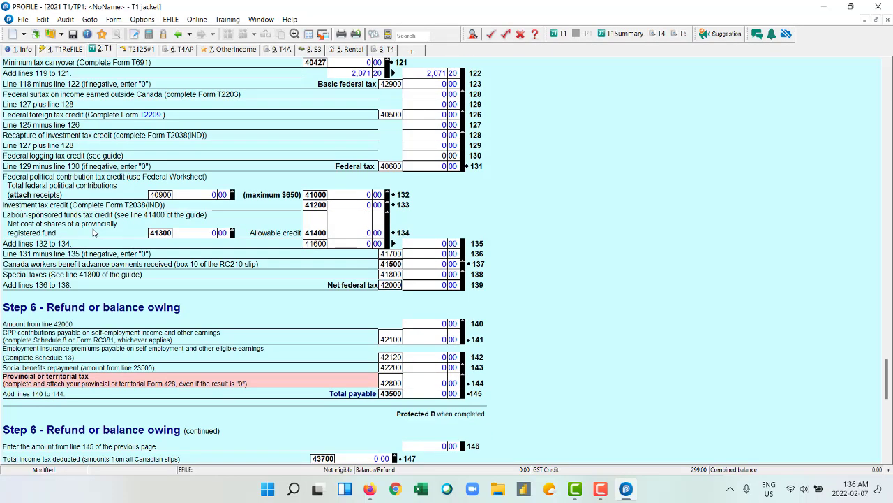
pyautogui.scroll(-11, 94, 232)
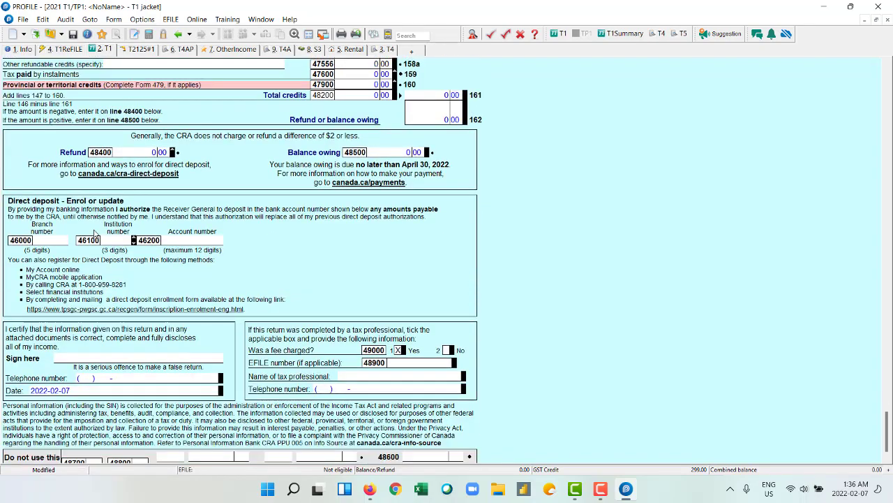
# - Review the T1 jacket backwards from the Step 6 total credits to the Step 5 Part A federal tax brackets
pyautogui.scroll(10, 98, 238)
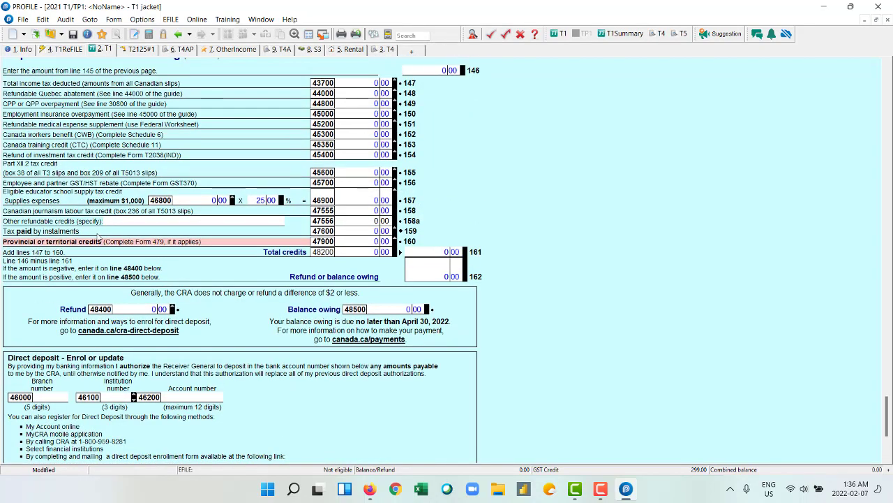
pyautogui.scroll(10, 98, 237)
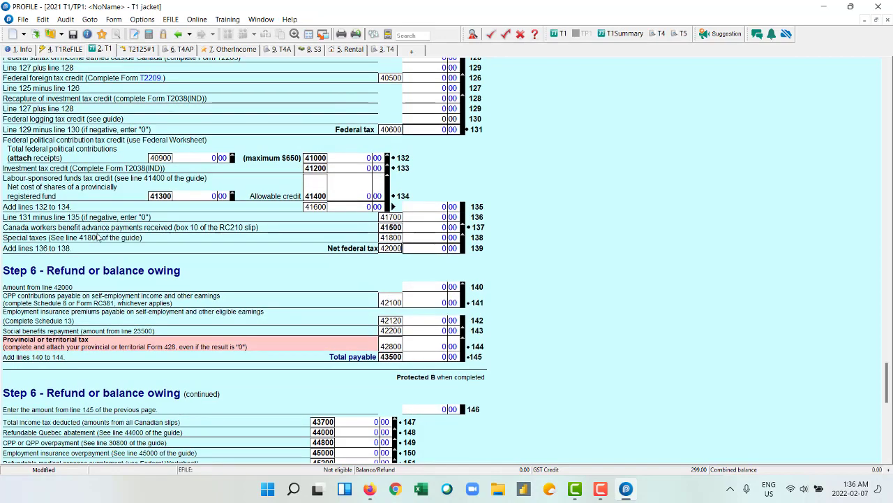
pyautogui.scroll(3, 99, 237)
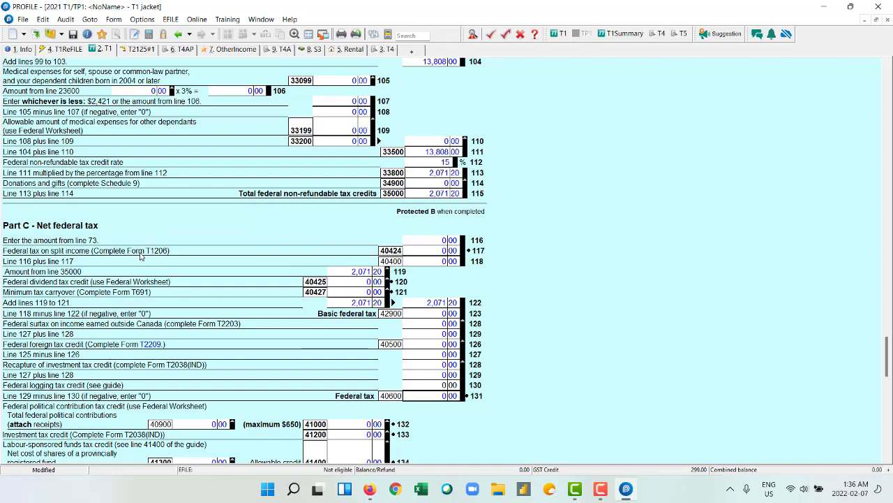
pyautogui.scroll(15, 139, 256)
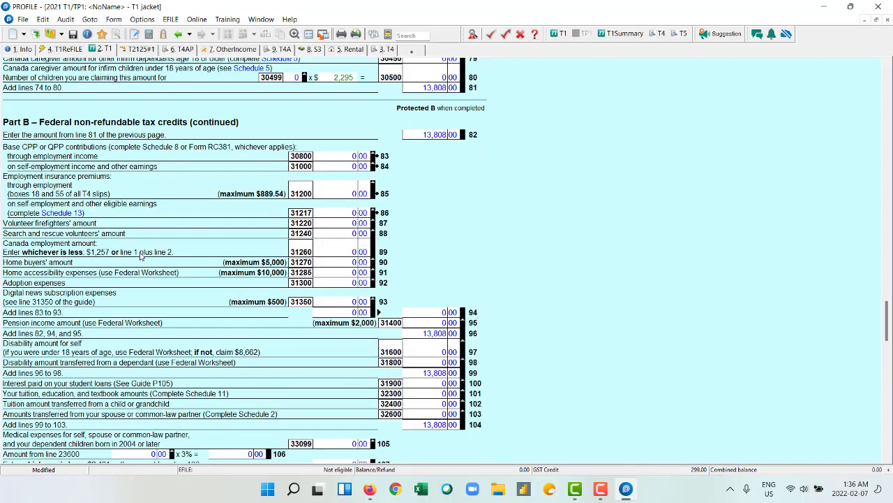
pyautogui.scroll(8, 139, 255)
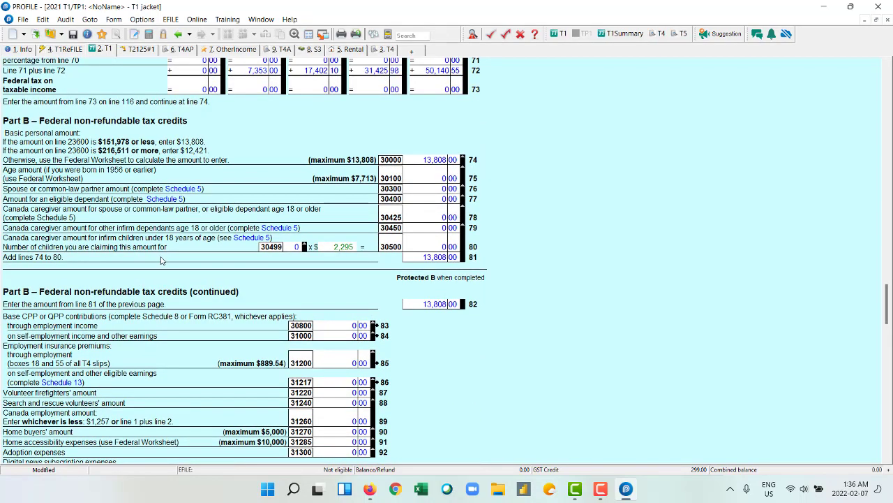
pyautogui.scroll(3, 160, 260)
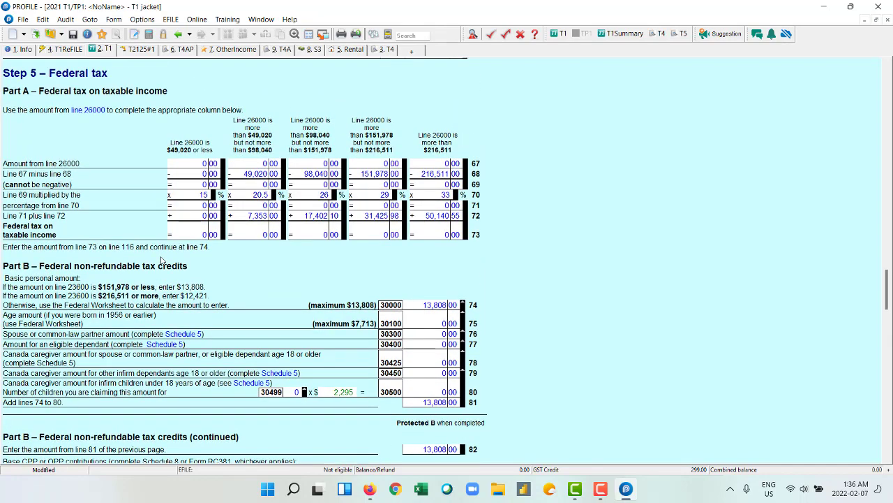
# - Examine the Part B non-refundable credits, Part C net federal tax, Step 6 refund or balance owing, and the tax professional section
pyautogui.scroll(-3, 160, 260)
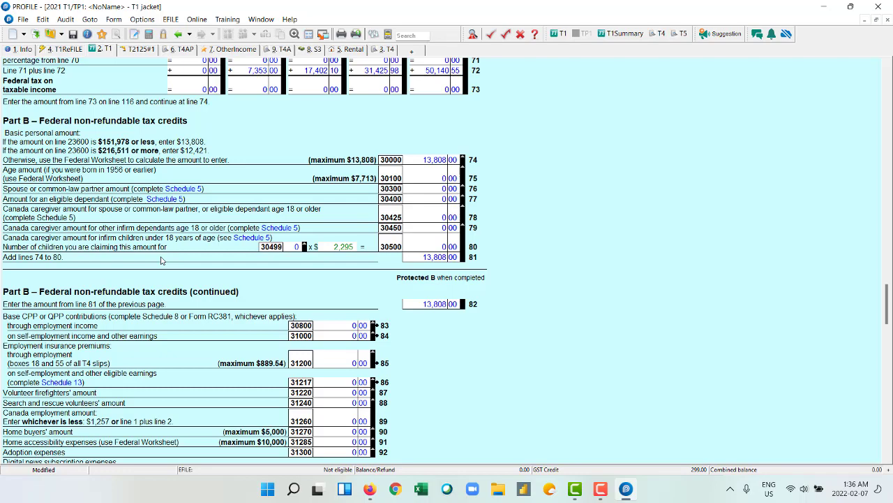
pyautogui.scroll(-4, 161, 259)
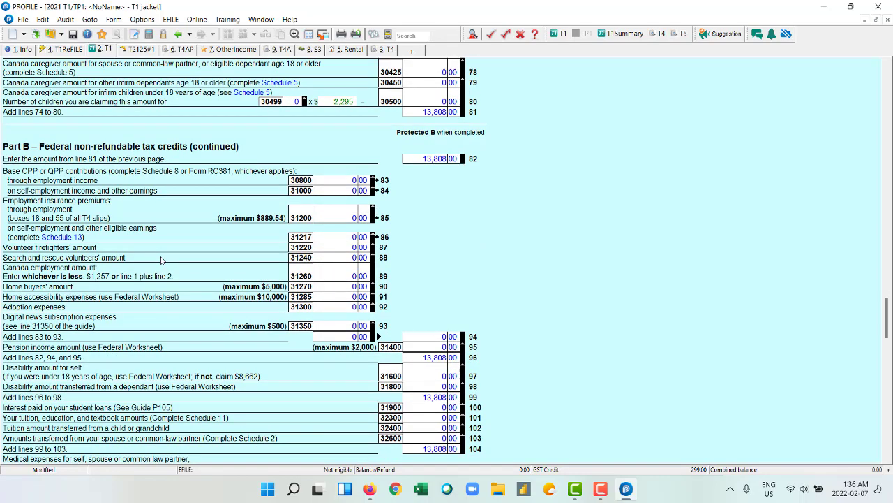
pyautogui.scroll(-8, 161, 260)
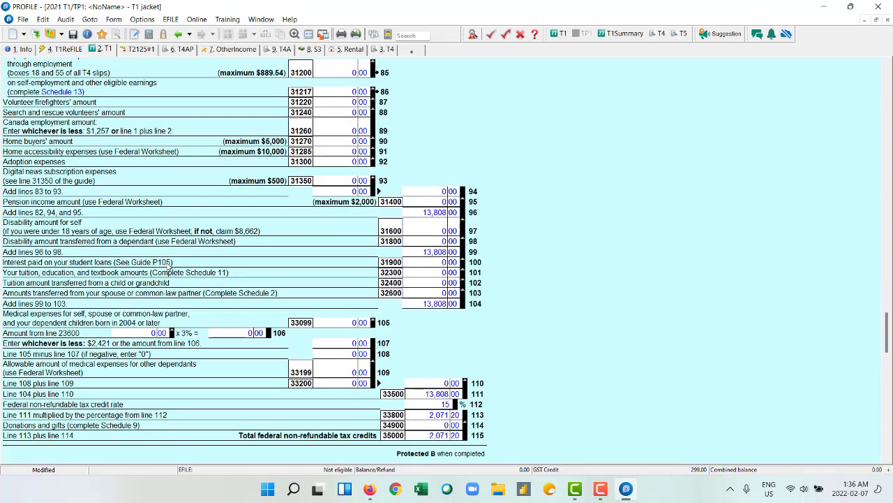
pyautogui.scroll(-9, 167, 267)
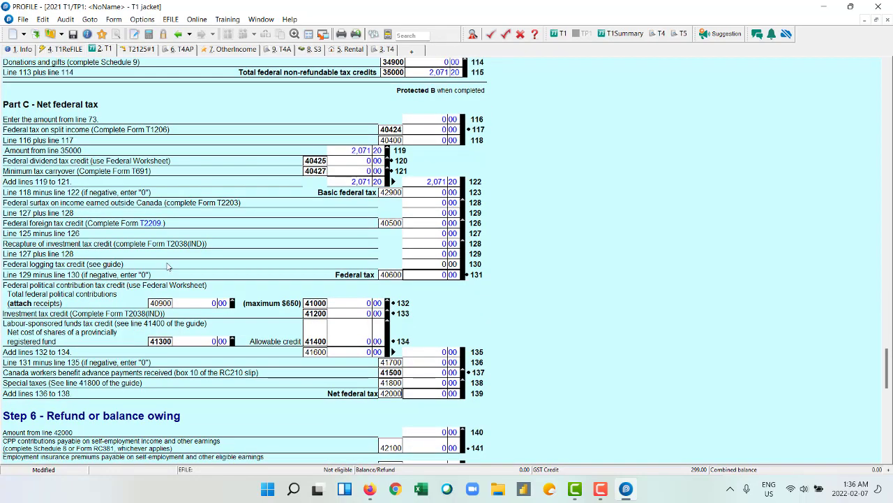
pyautogui.scroll(-5, 168, 266)
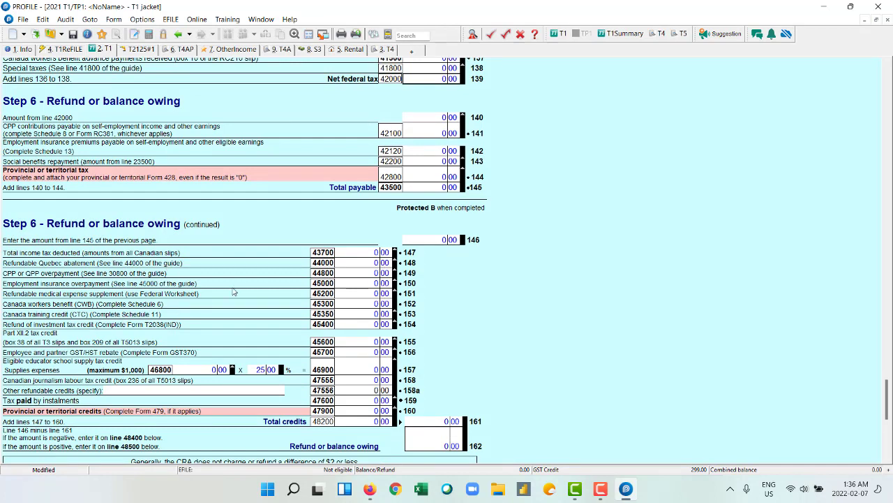
pyautogui.scroll(-9, 233, 292)
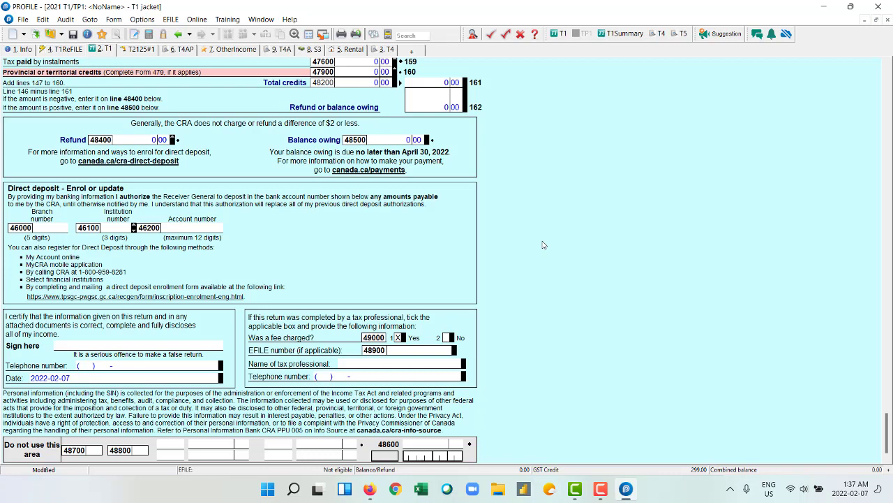
pyautogui.click(601, 489)
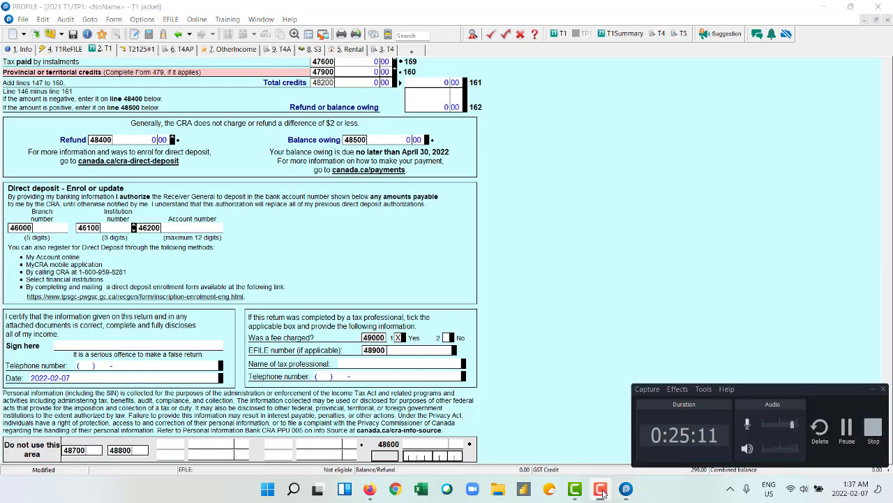